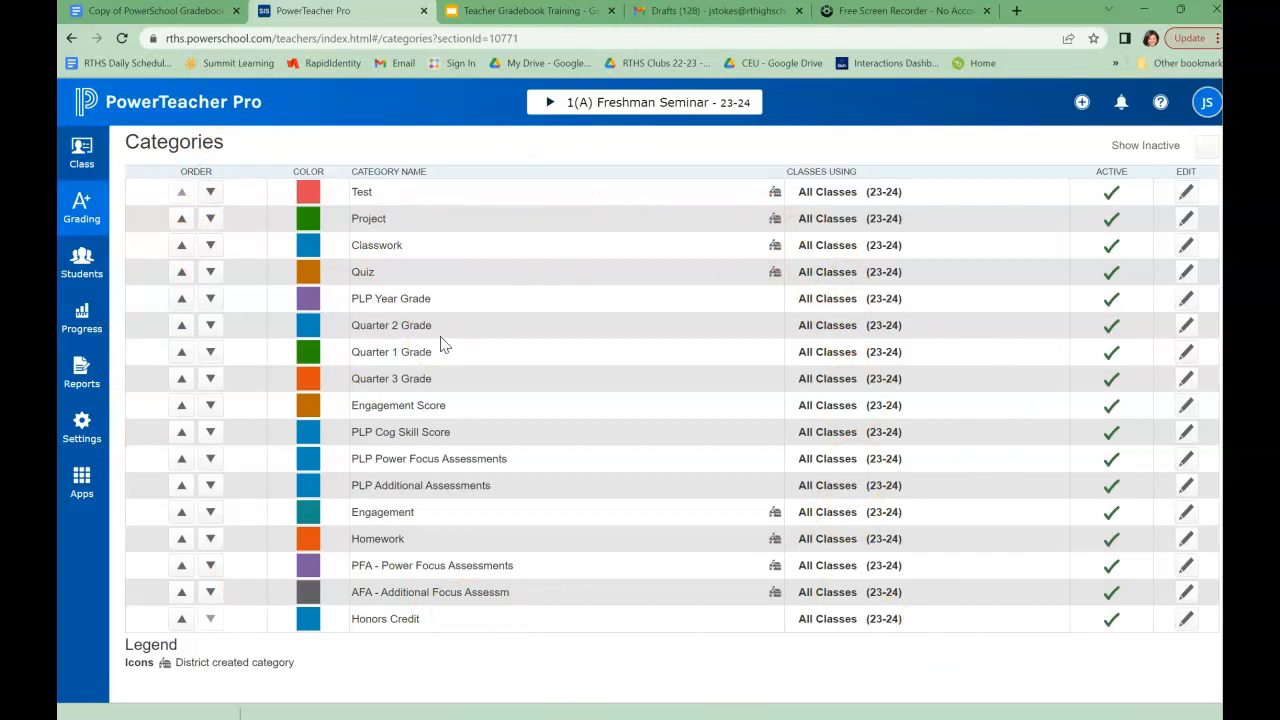
Open Traditional Grade Calculations, check the F1 term weighting formula for 1(A) Freshman Seminar, and save it
click(80, 428)
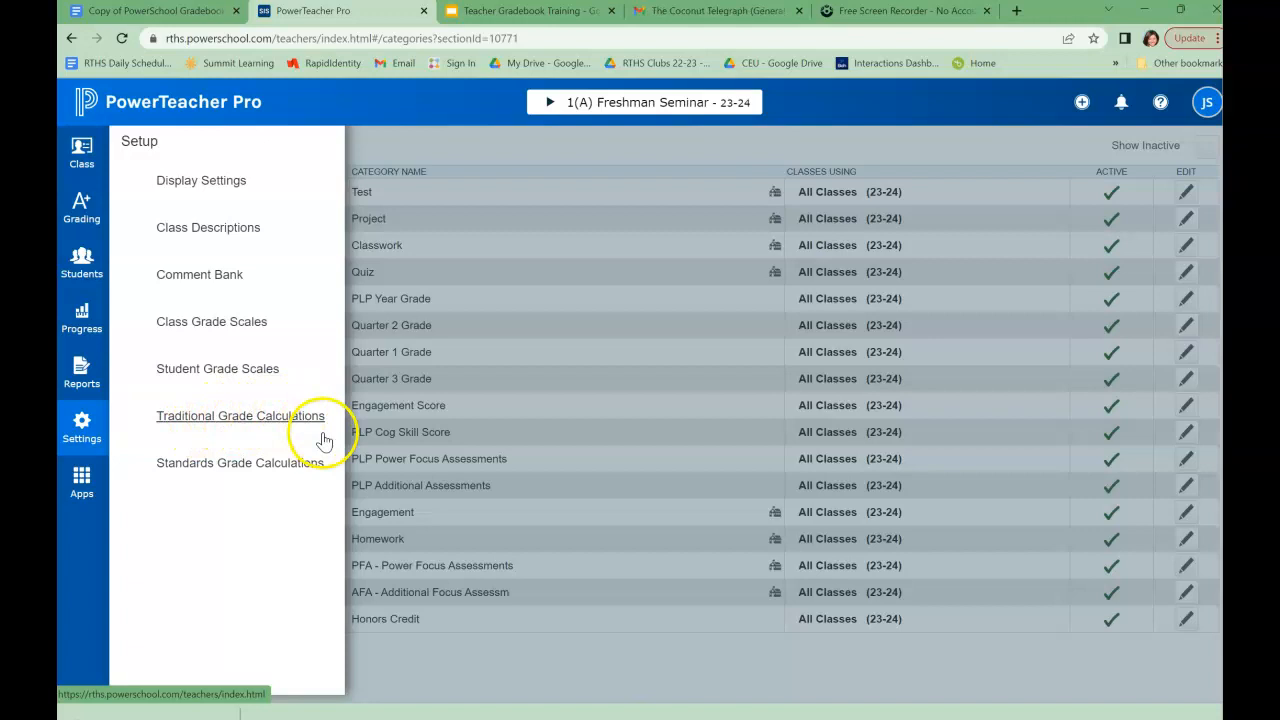
click(224, 422)
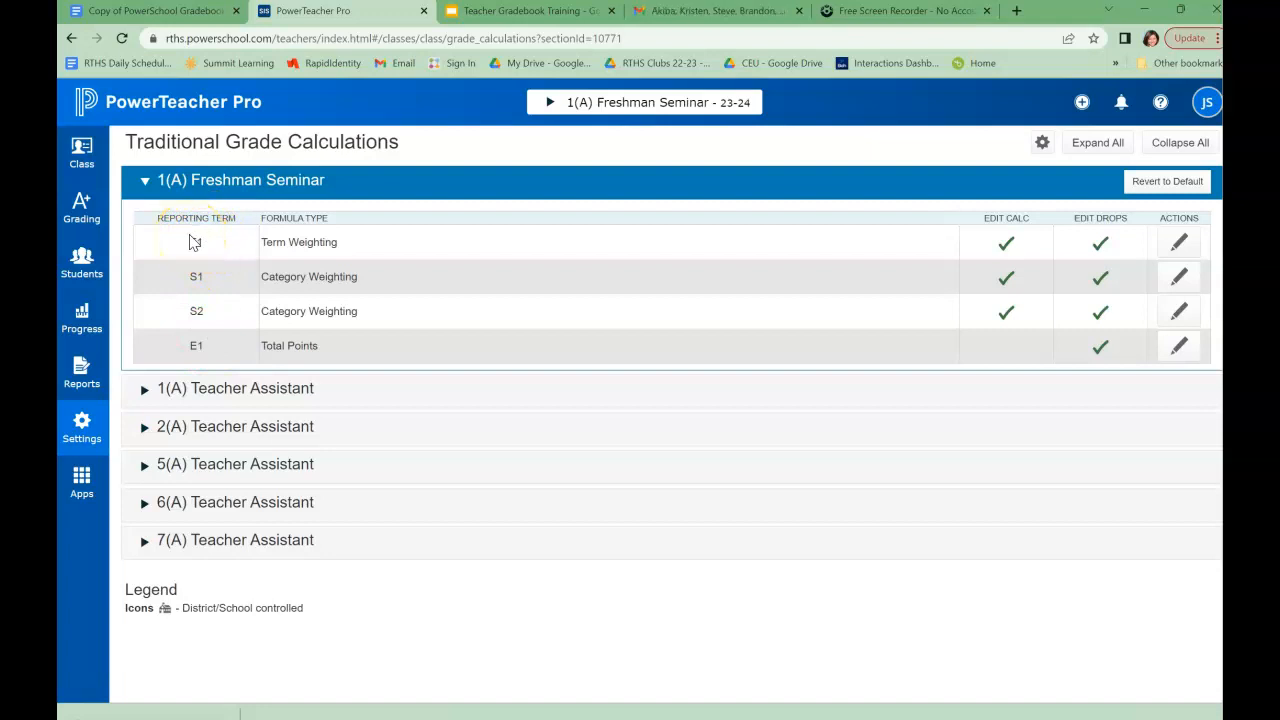
click(1183, 248)
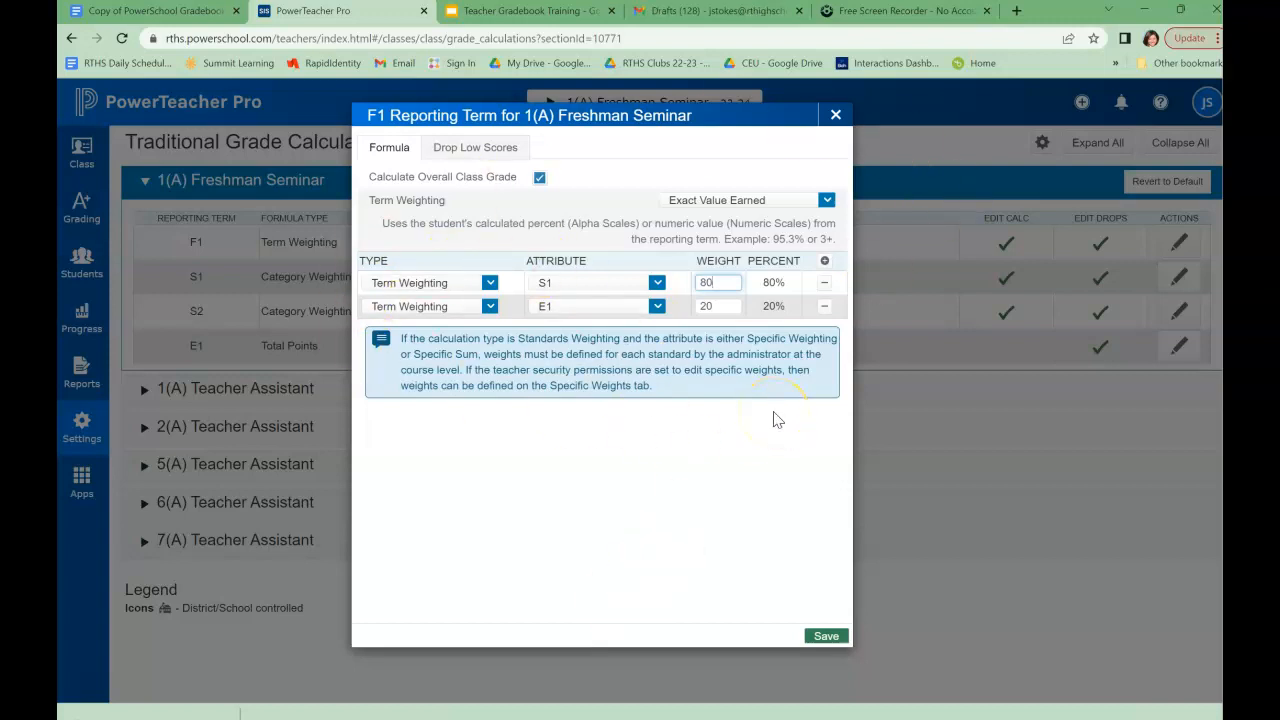
click(826, 636)
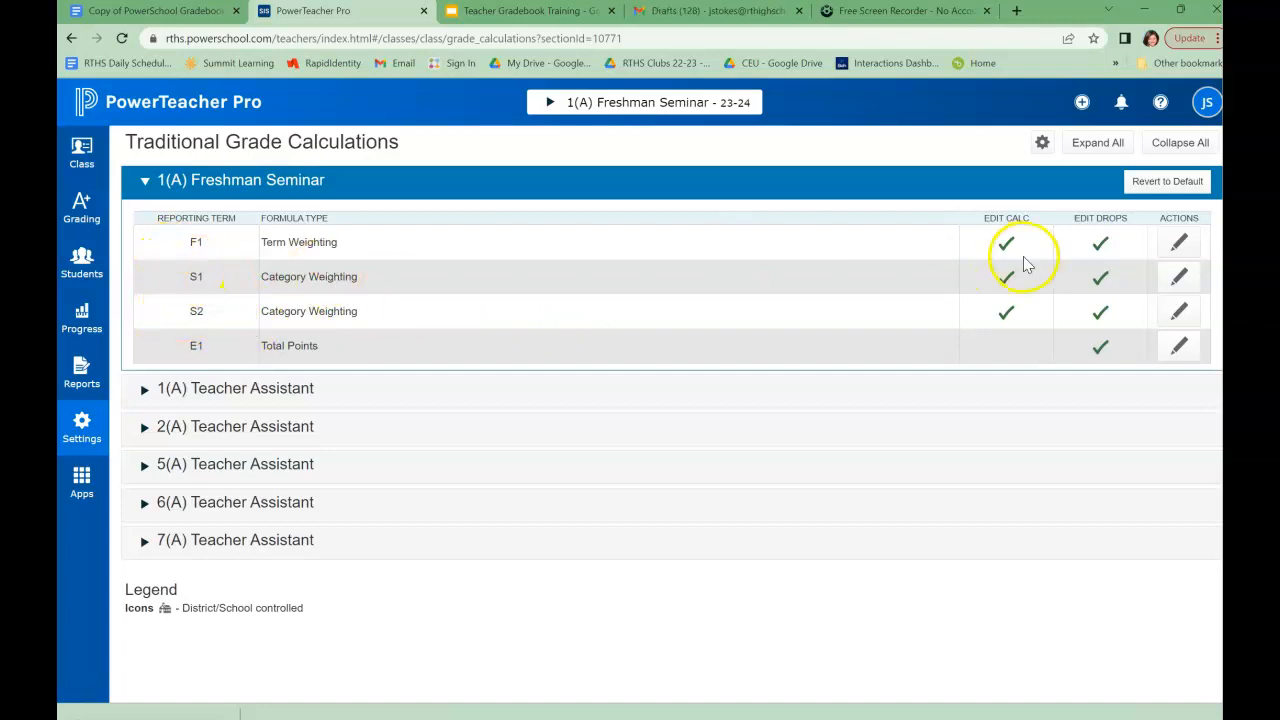
Remove the Honors Credit row from the S1 formula of 1(A) Freshman Seminar and add a new Category Weighting row
click(1179, 277)
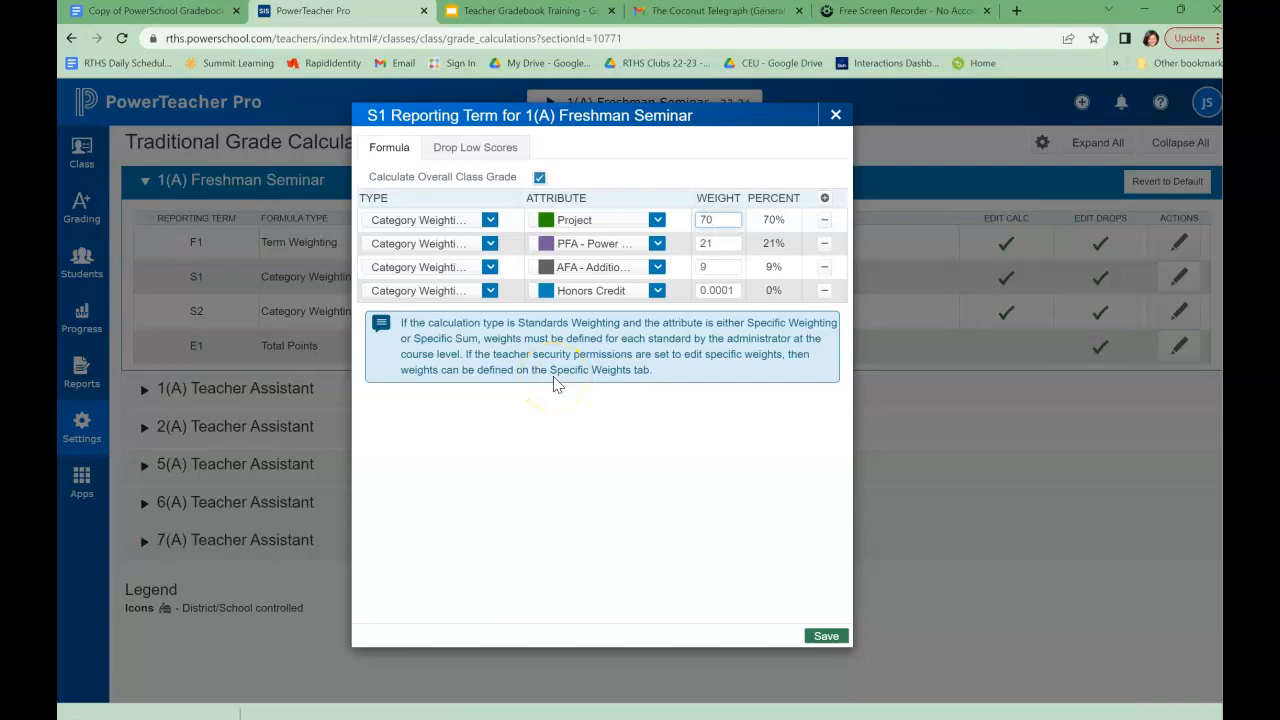
click(825, 292)
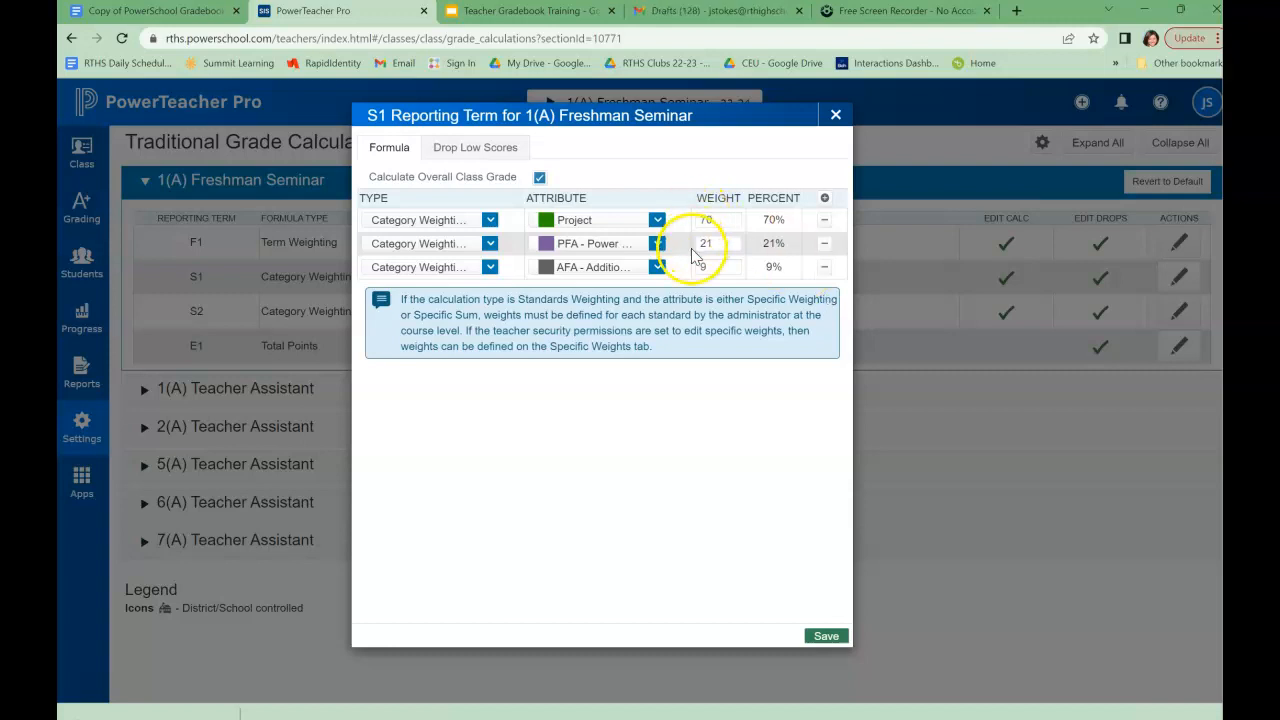
click(825, 200)
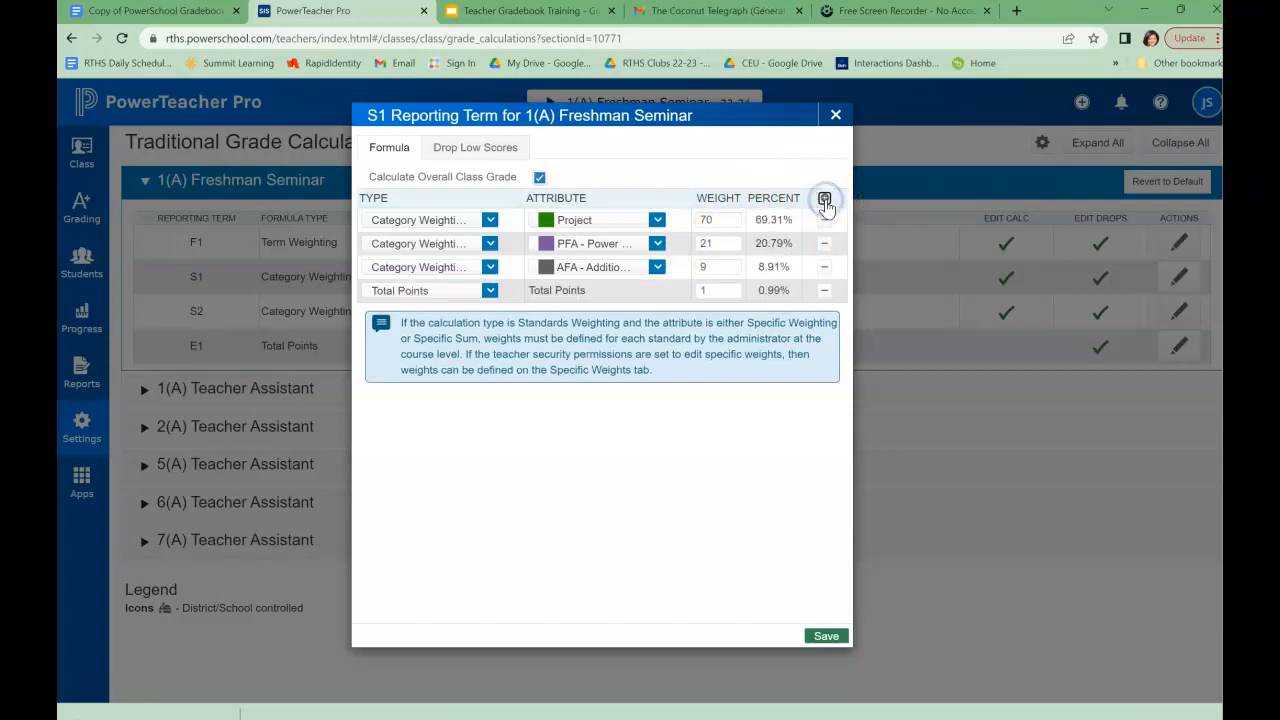
click(490, 290)
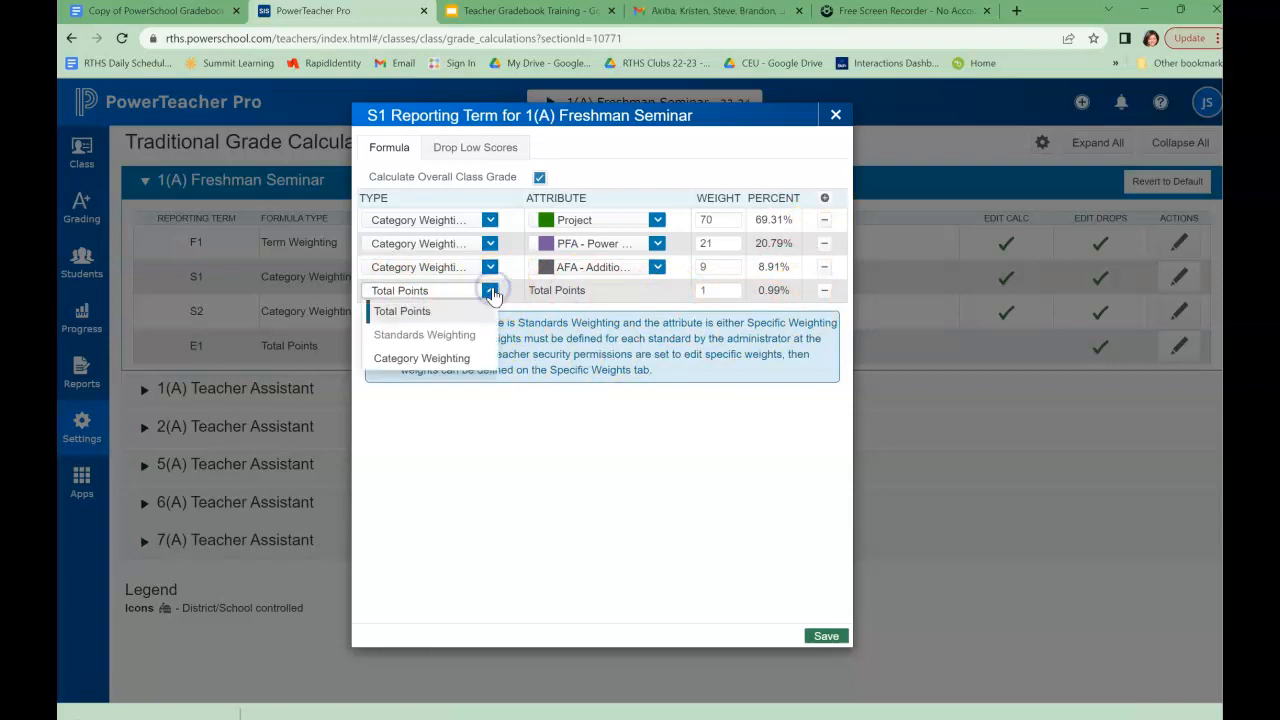
click(470, 358)
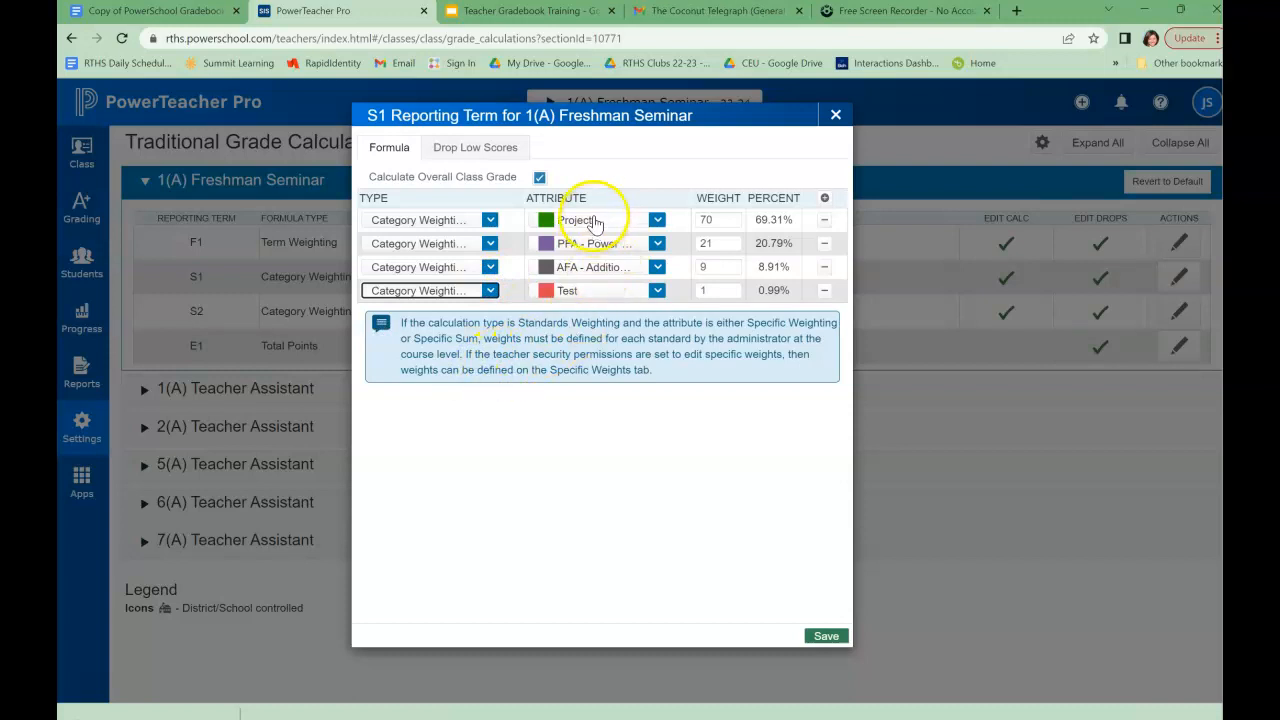
Try Project, PFA - Power Focus Assessments, and AFA - Additional Focus Assessm as the new row's category
click(657, 290)
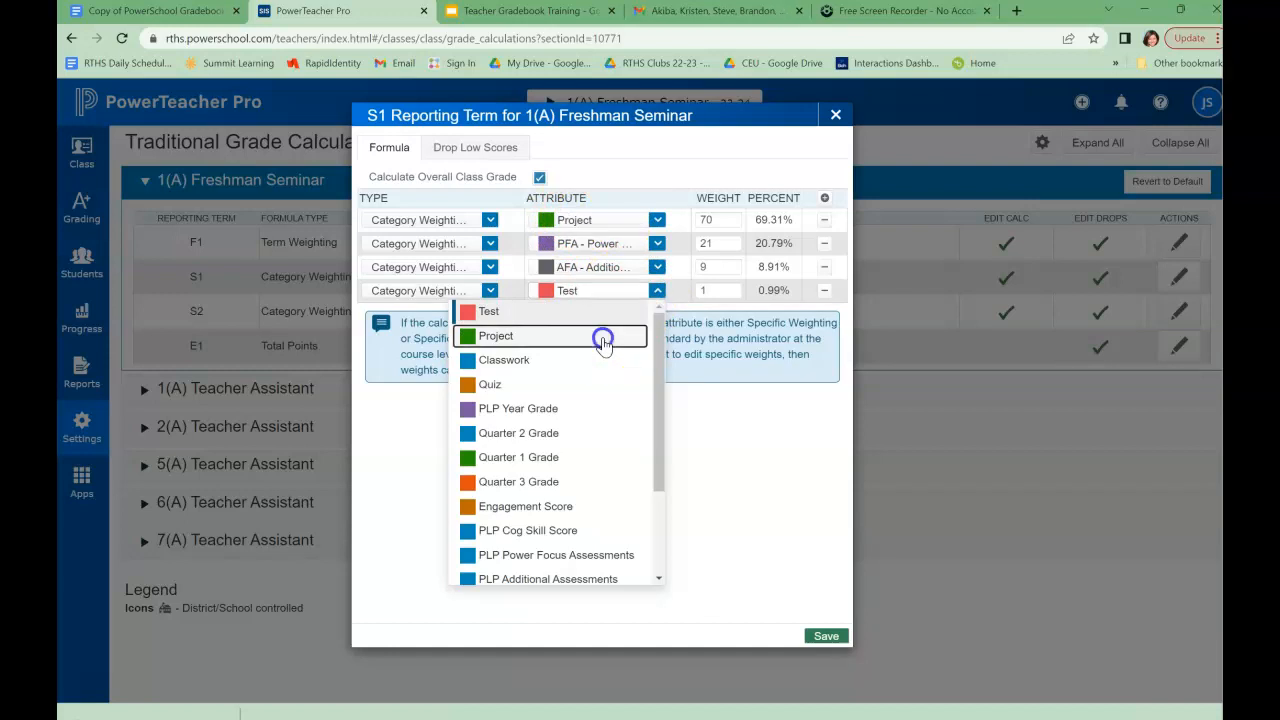
click(600, 336)
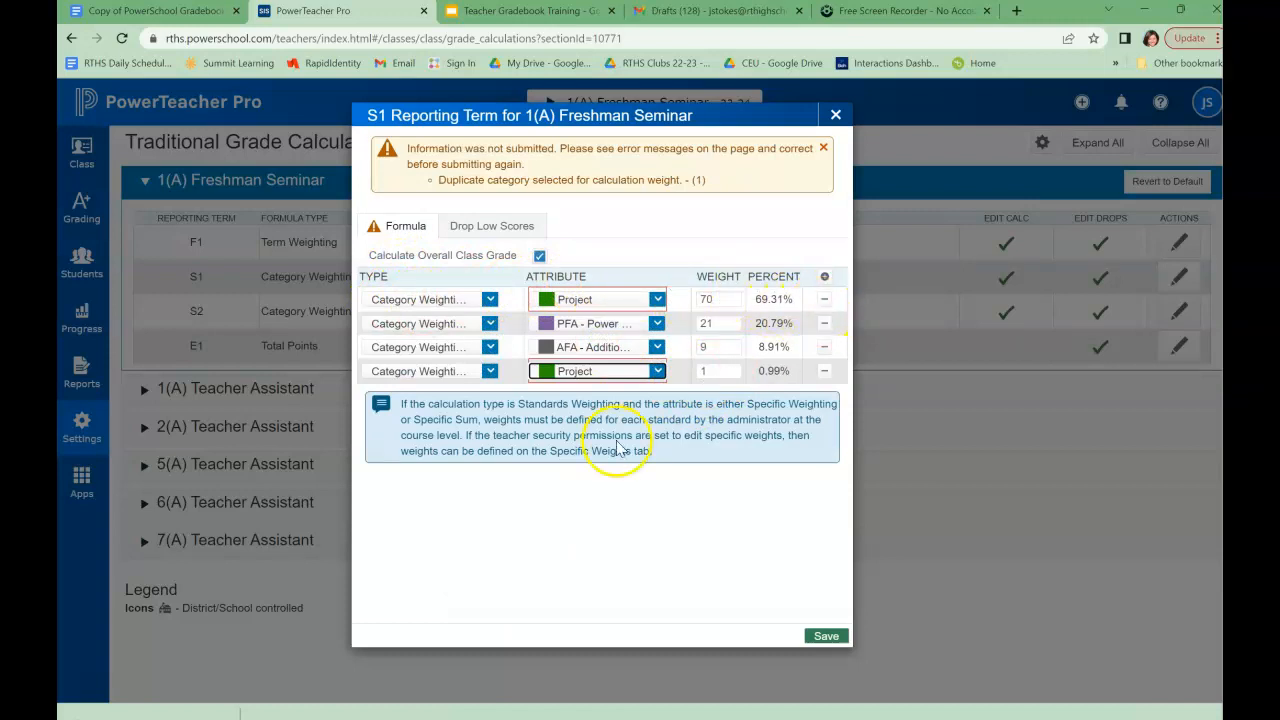
click(652, 371)
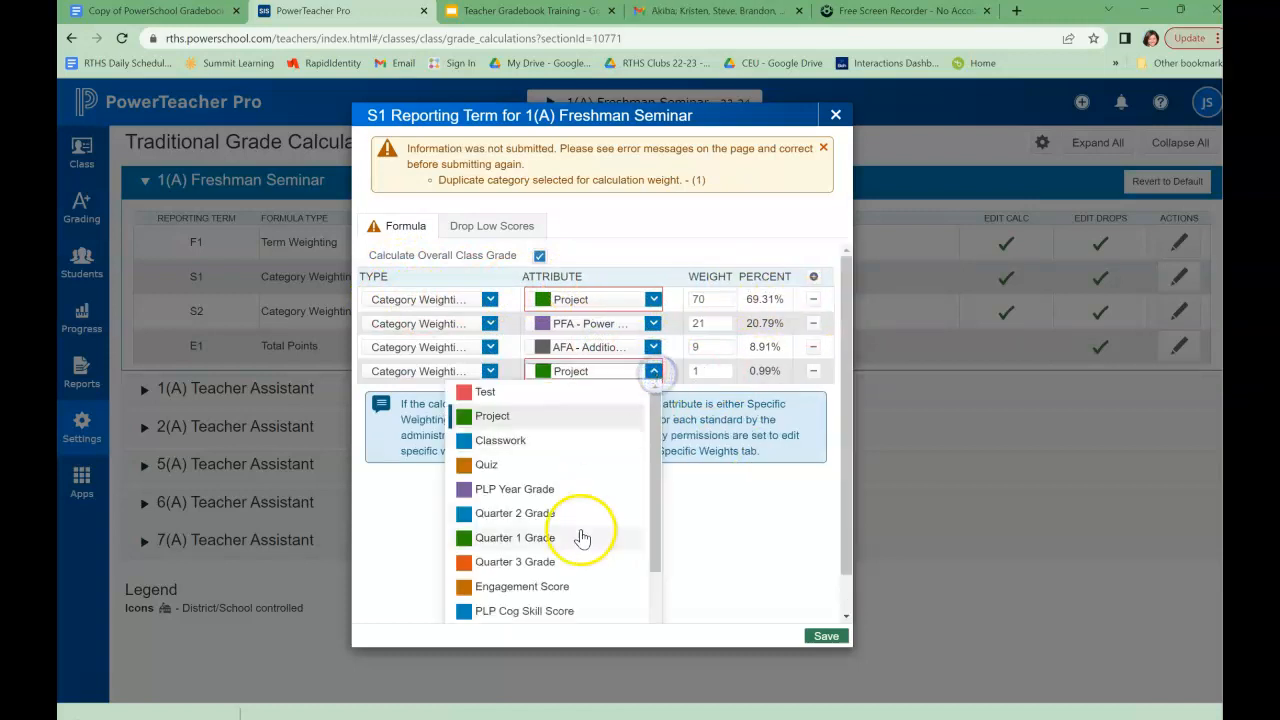
scroll(576, 560, down, 1)
scroll(576, 560, down, 2)
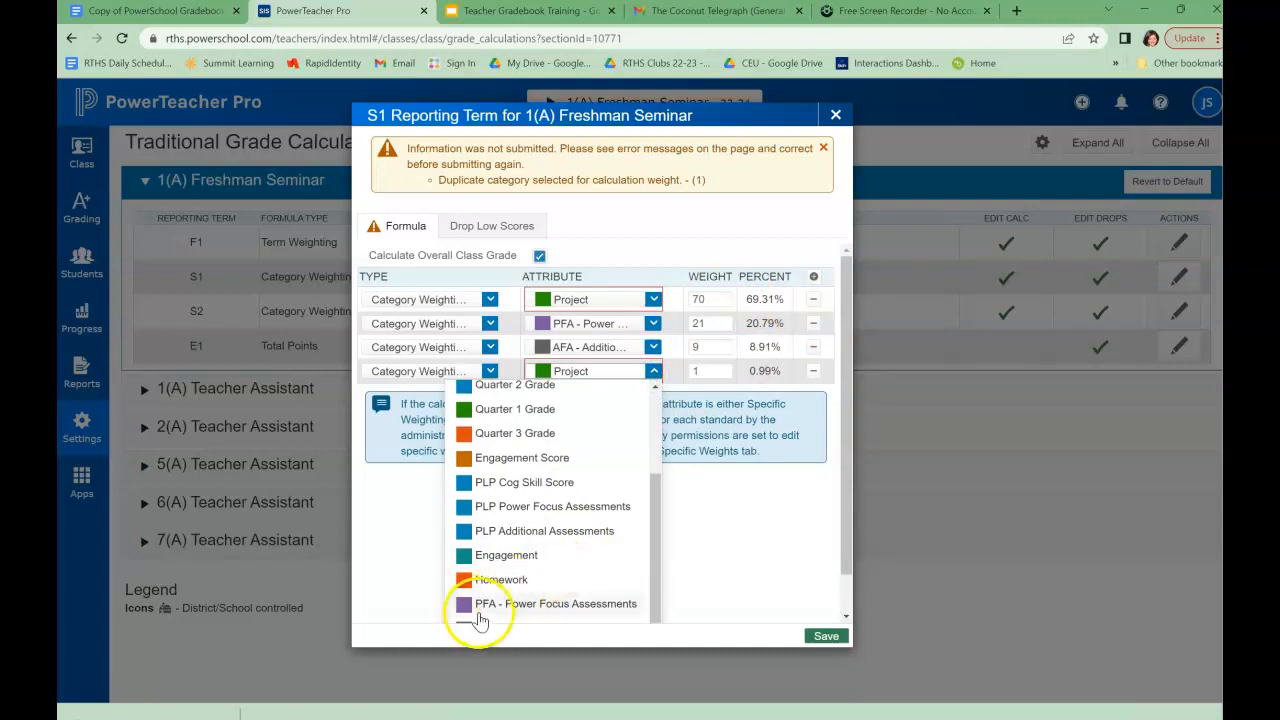
click(483, 605)
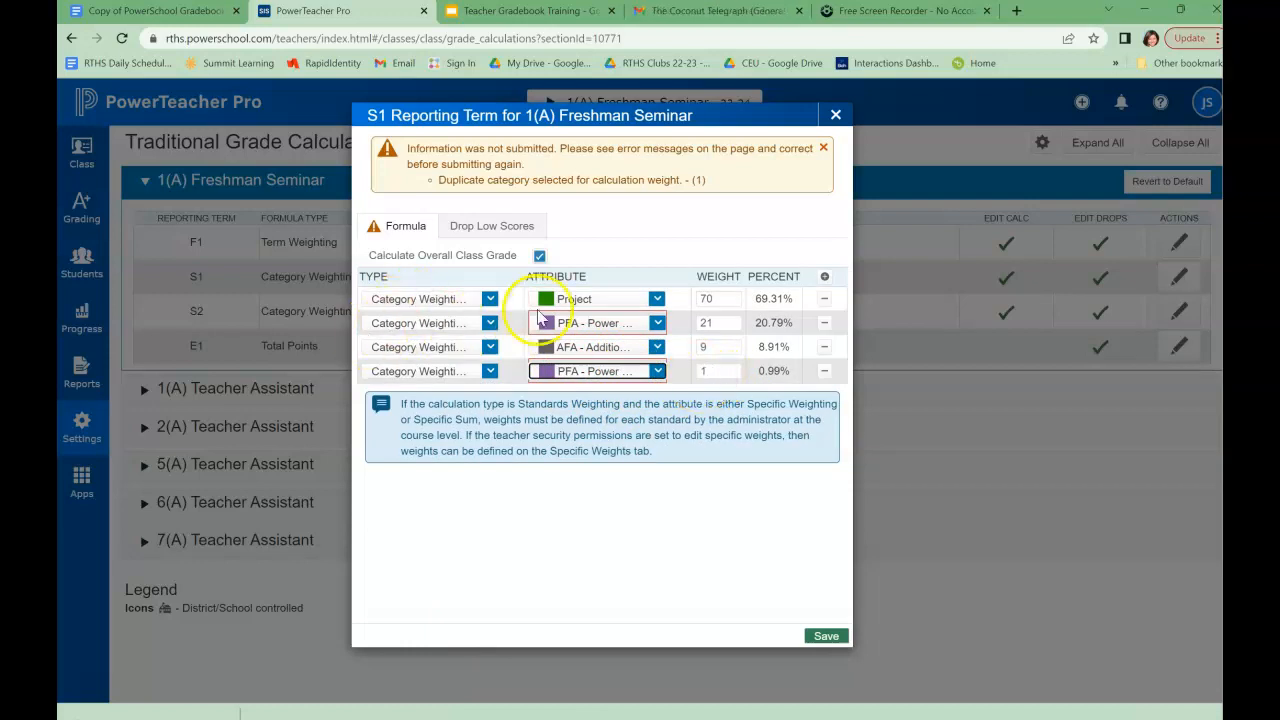
click(658, 371)
scroll(551, 540, down, 1)
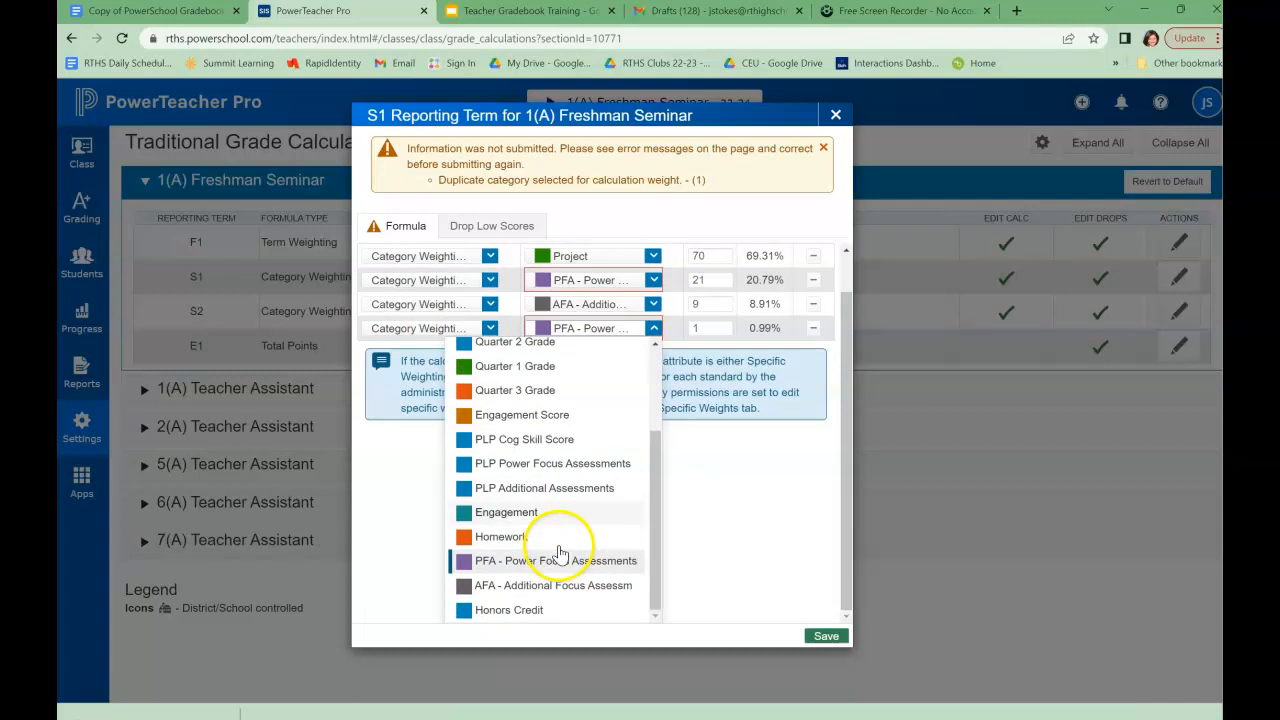
click(515, 586)
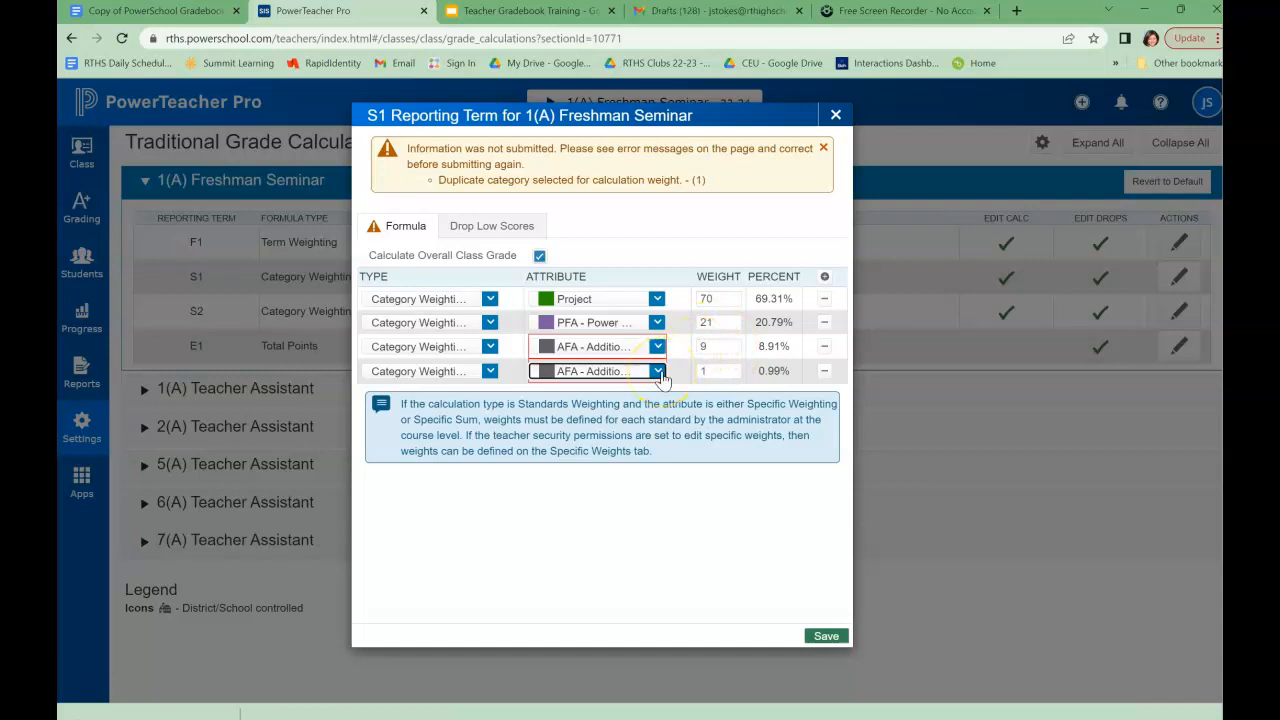
Assign Honors Credit to the new row with a weight of 0.0001 and save the S1 formula
click(660, 372)
scroll(587, 497, down, 1)
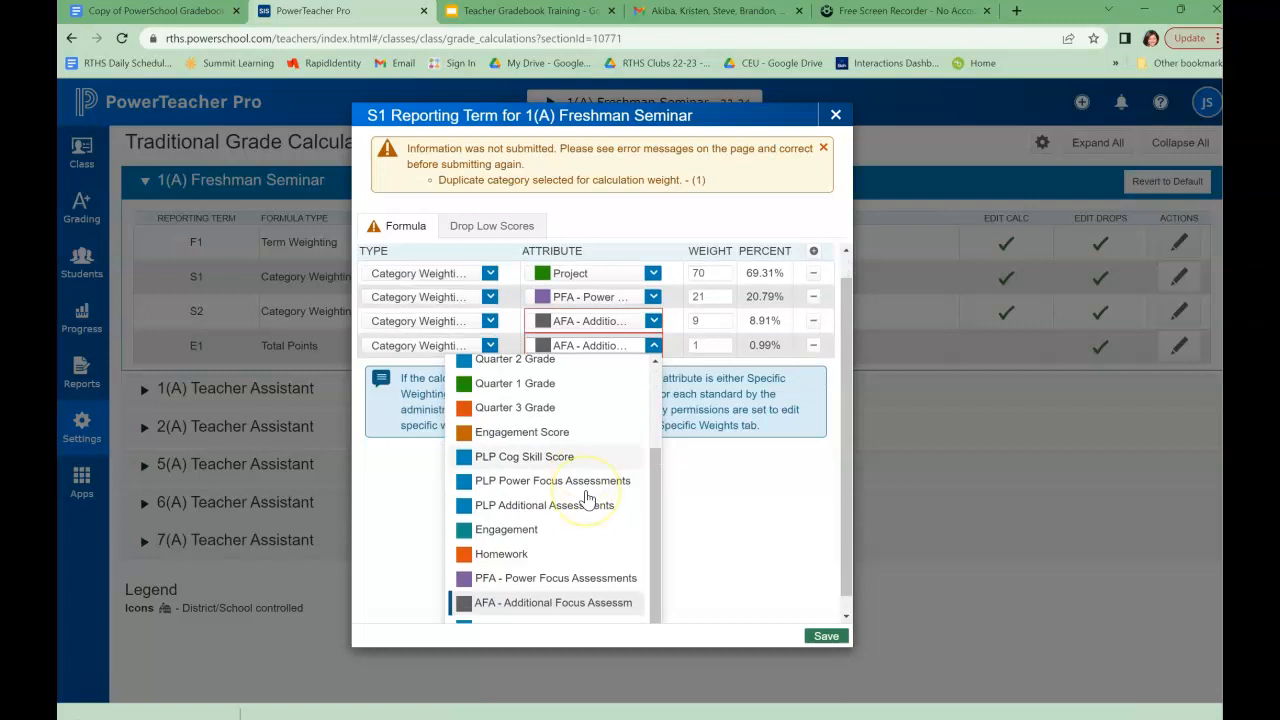
click(508, 697)
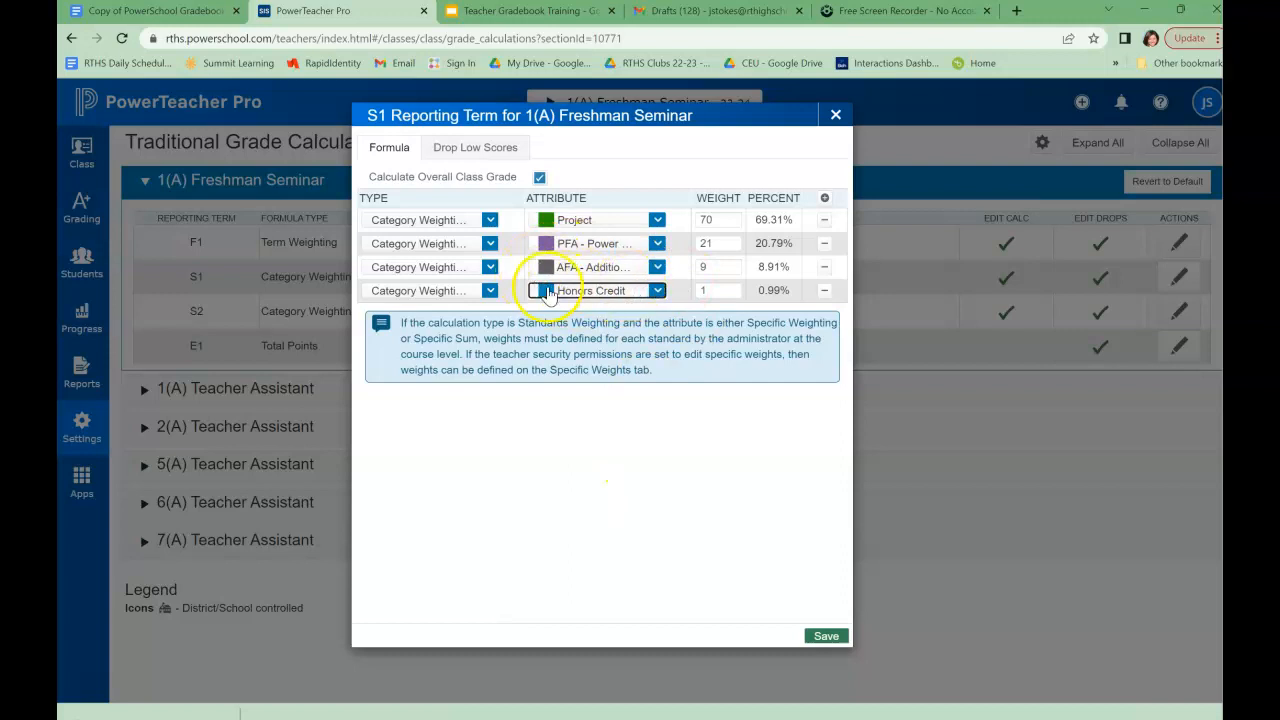
click(716, 294)
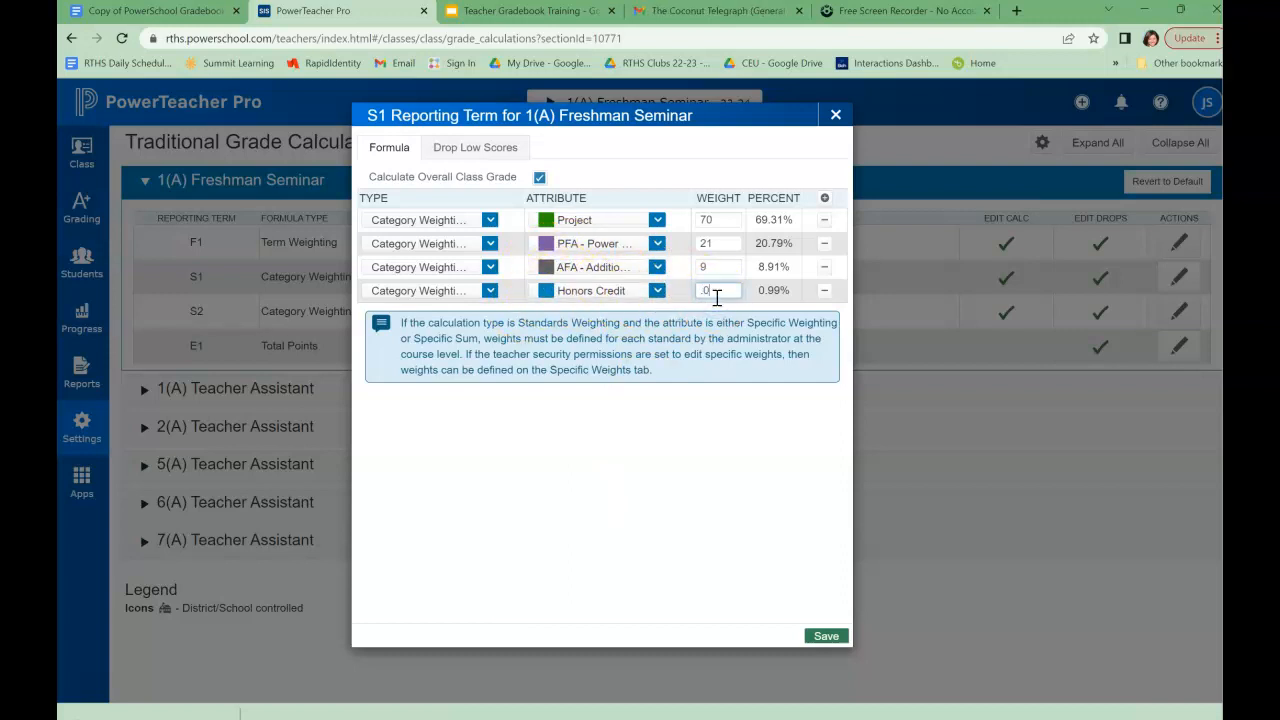
click(713, 495)
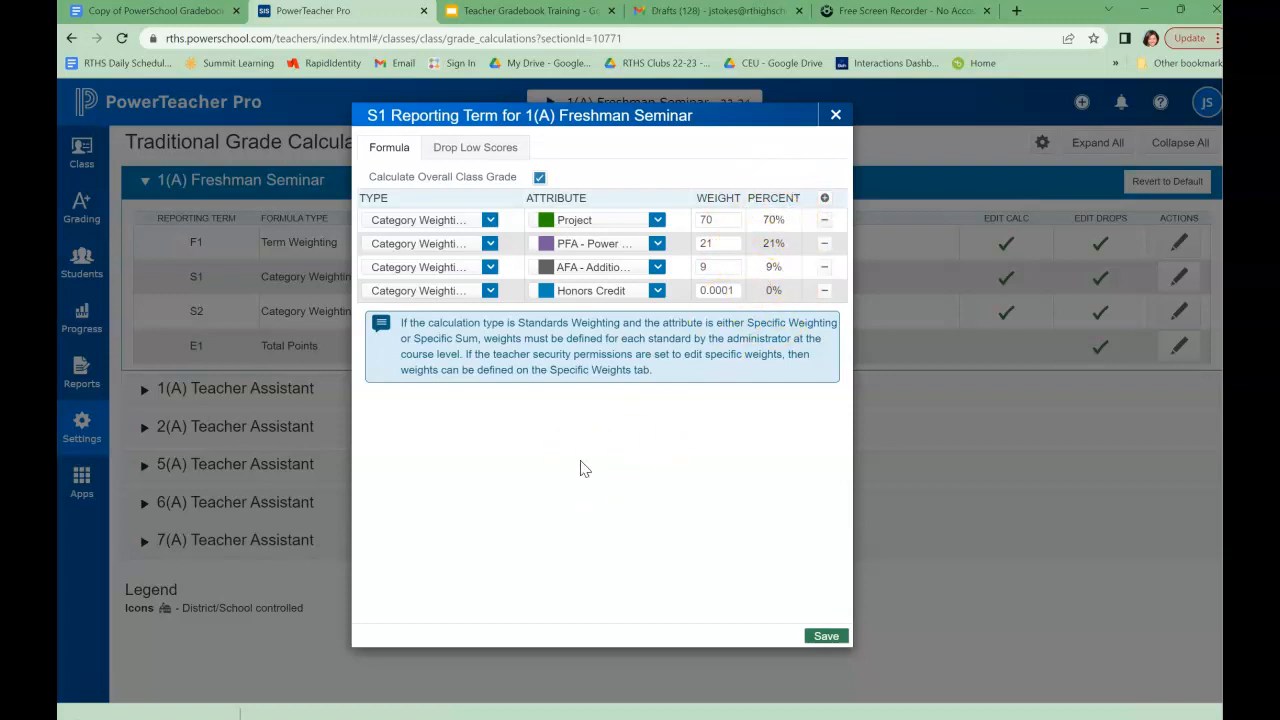
click(828, 636)
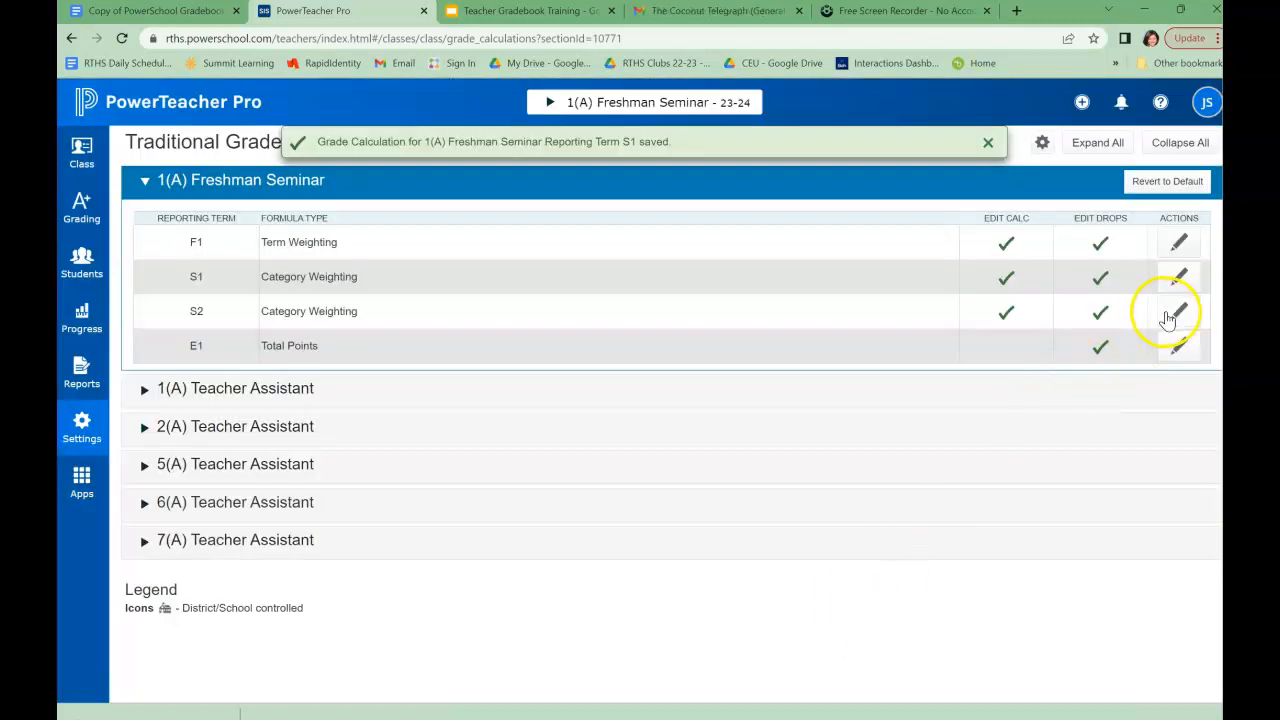
Review the S2, E1, and S1 reporting term formulas of 1(A) Freshman Seminar, closing each one
click(1178, 311)
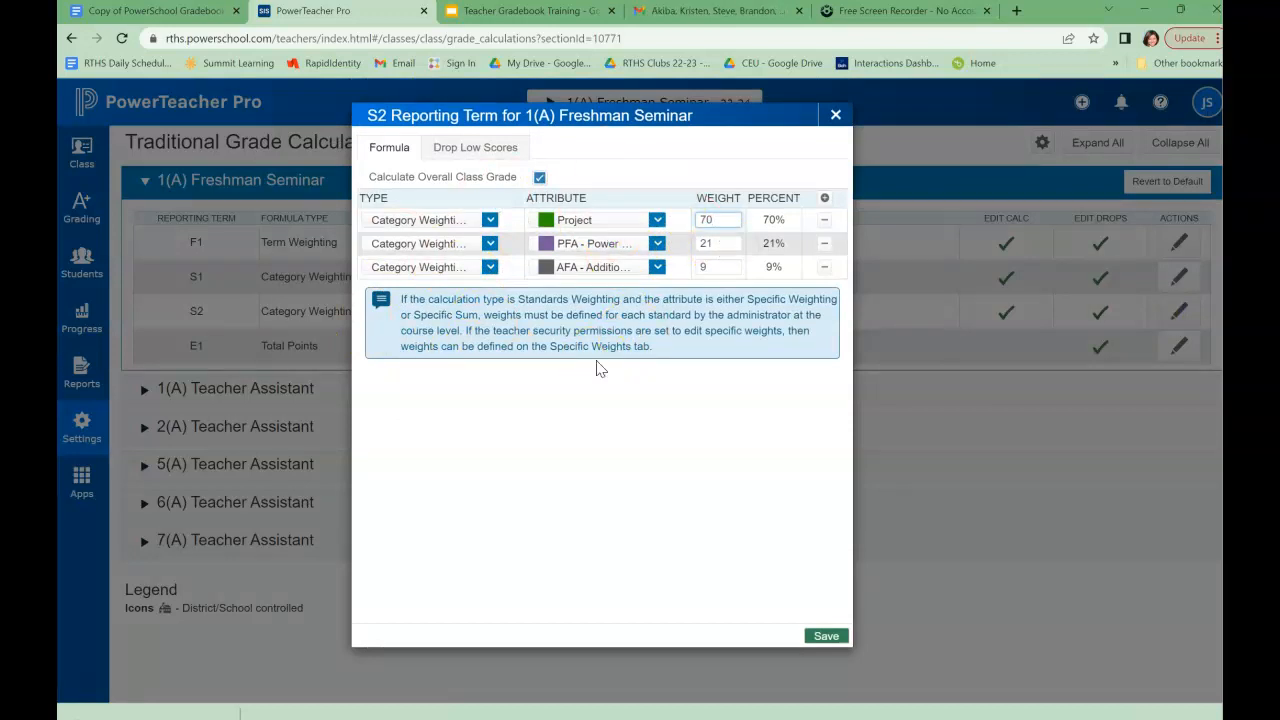
click(835, 115)
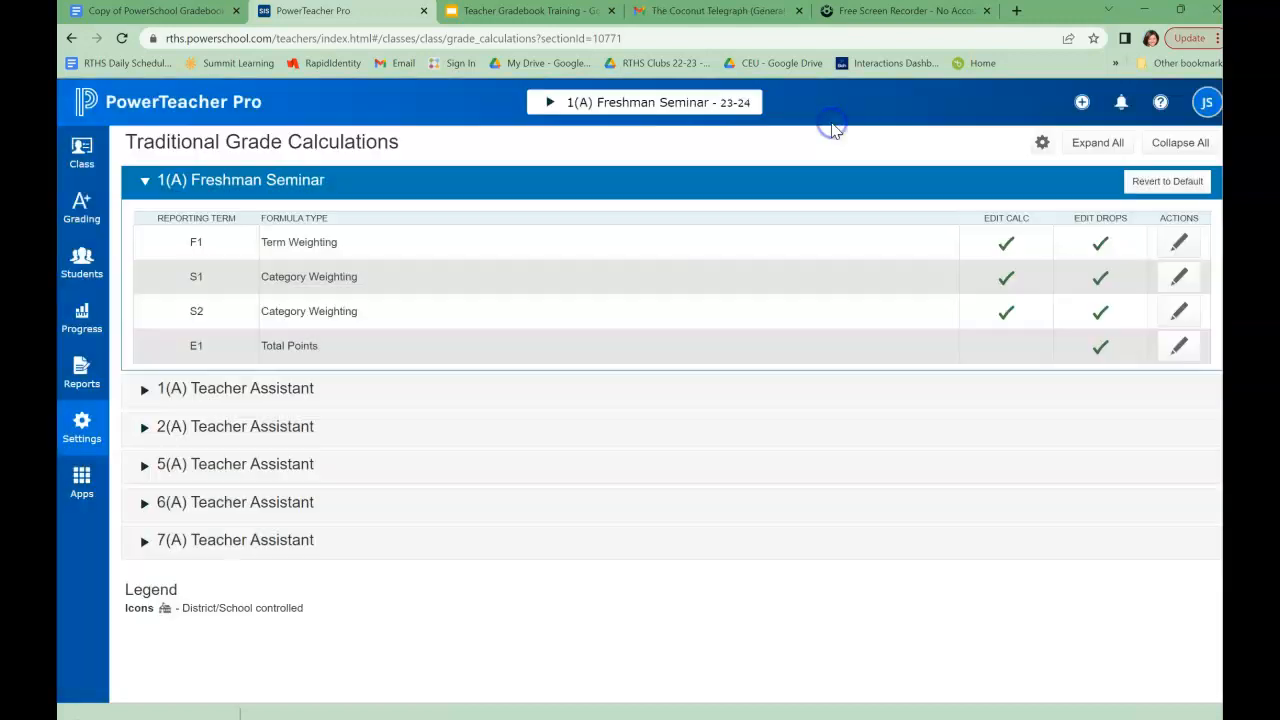
click(1180, 347)
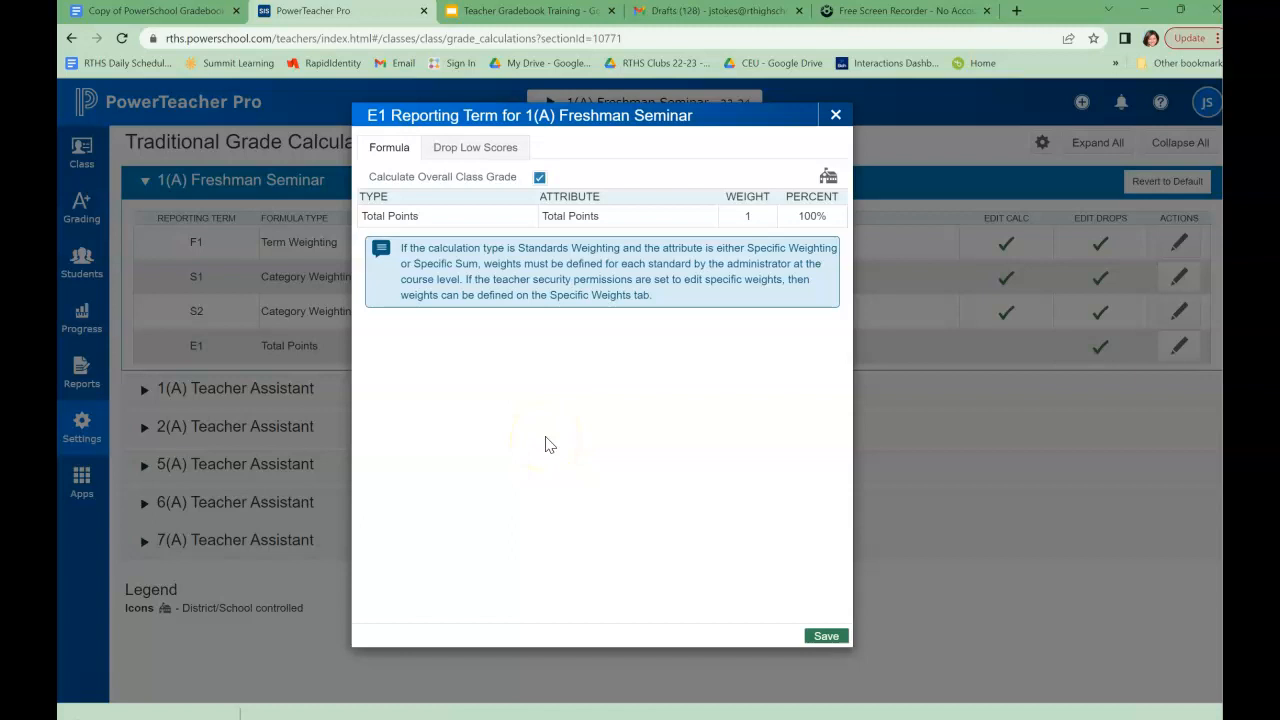
click(836, 115)
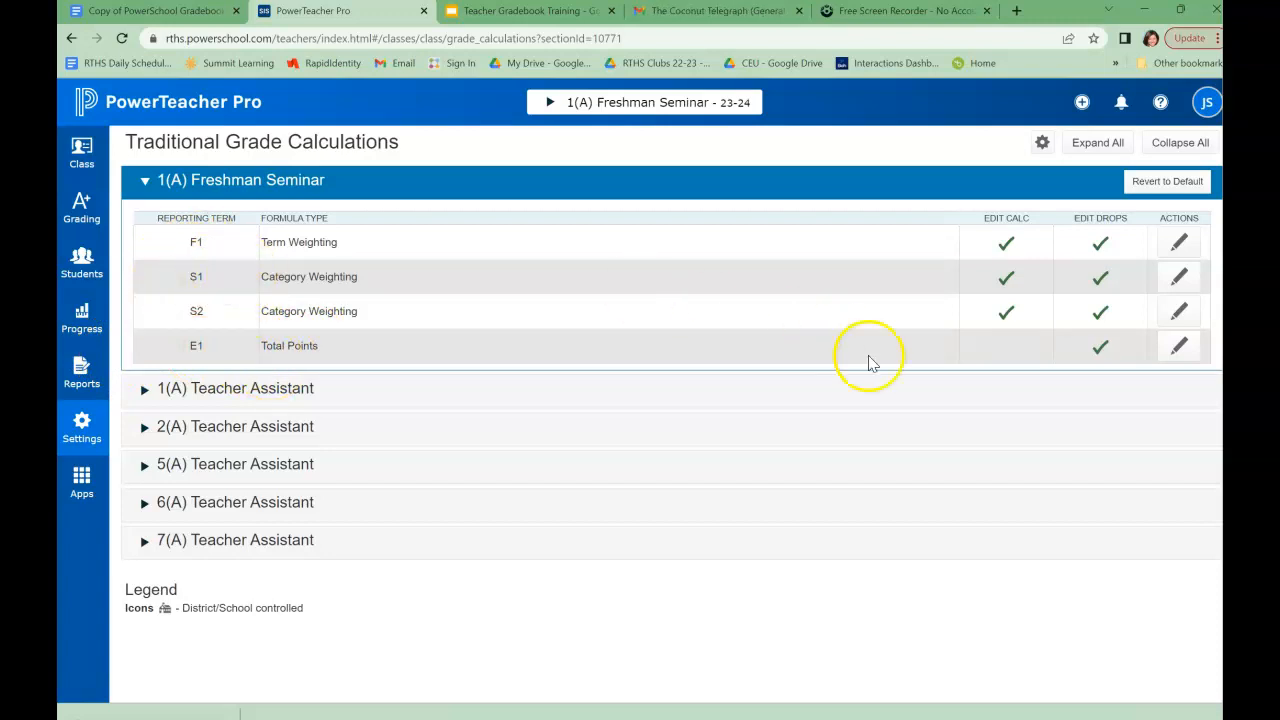
click(1161, 283)
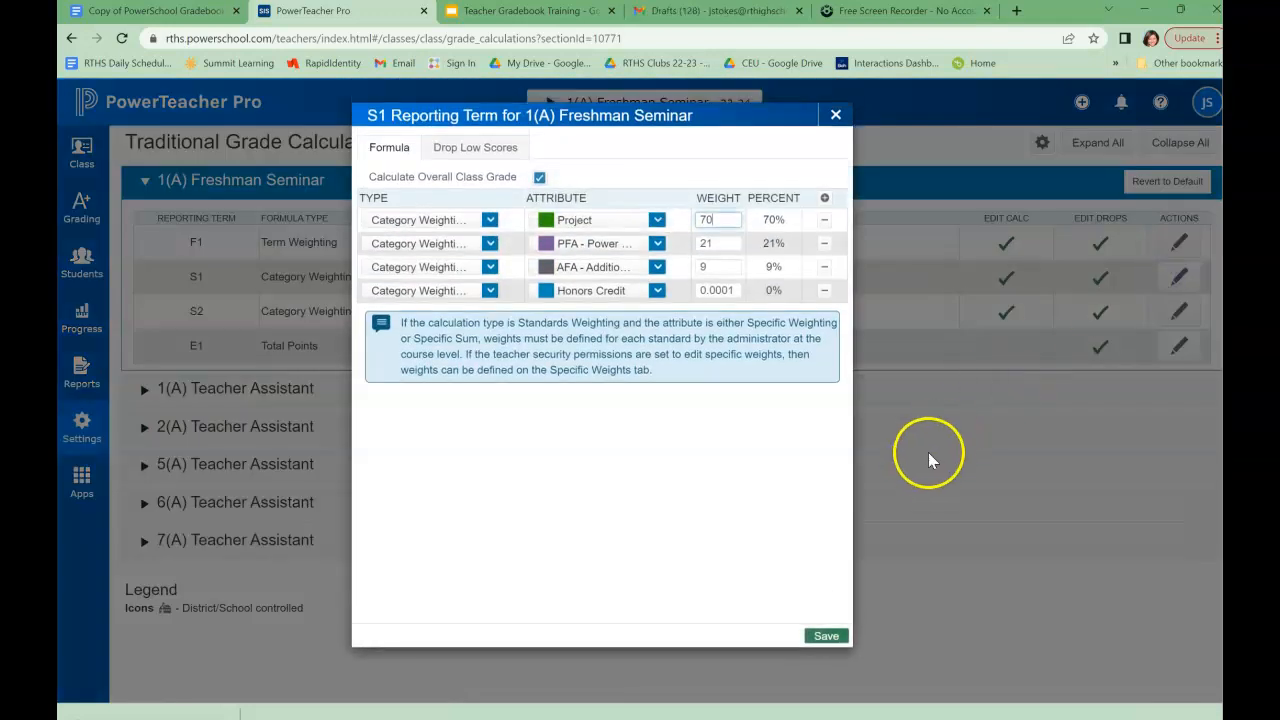
click(826, 636)
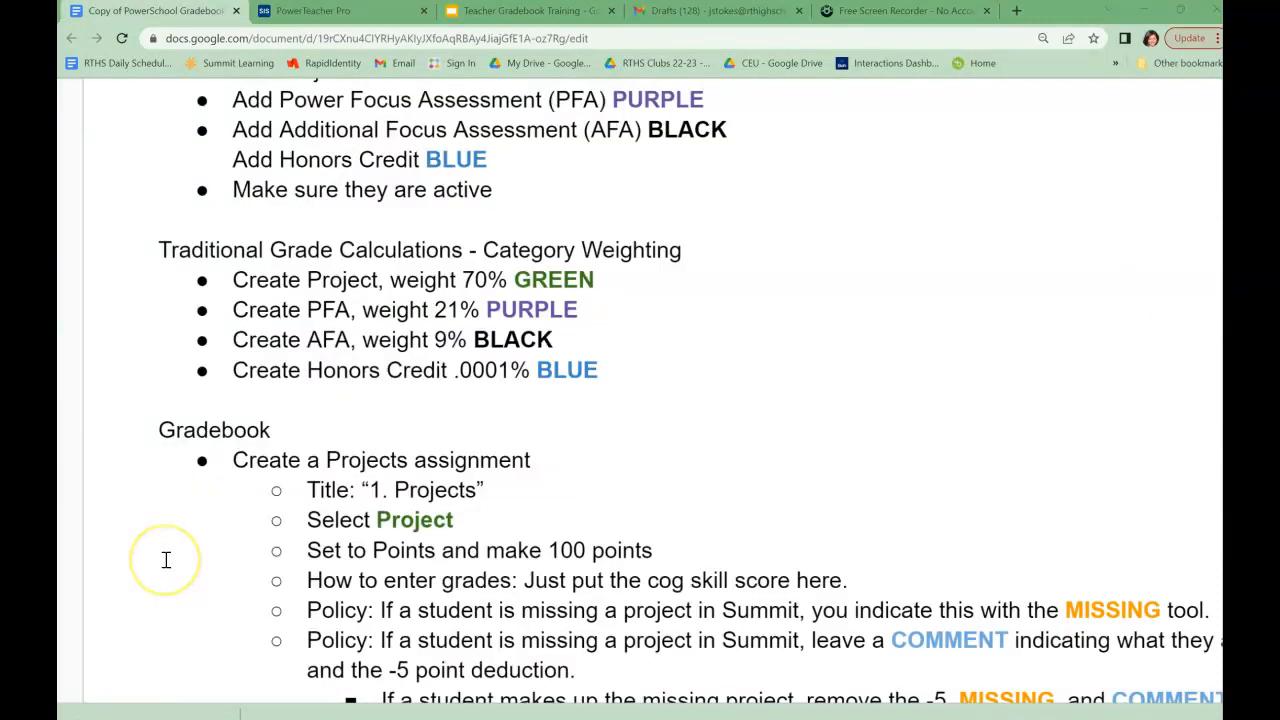
Switch to the PowerSchool Gradebook notes in Google Docs and read the instructions for creating the gradebook assignments
scroll(166, 560, down, 3)
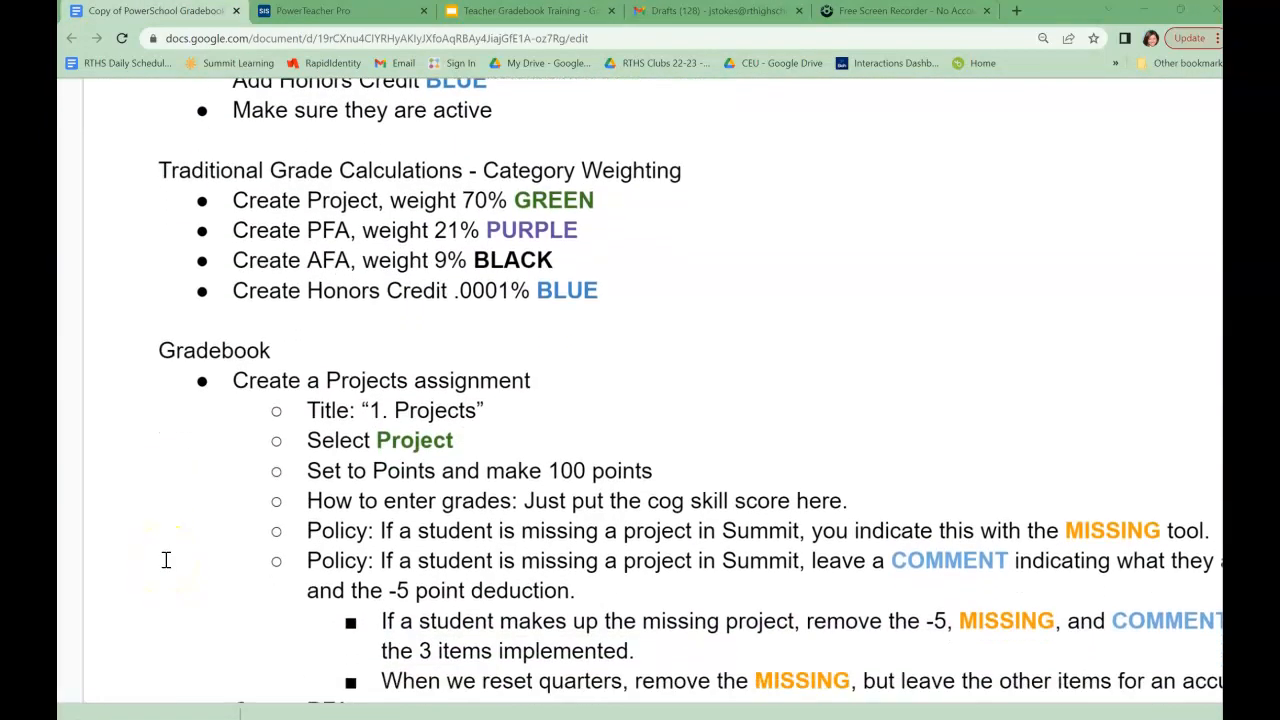
scroll(166, 560, down, 2)
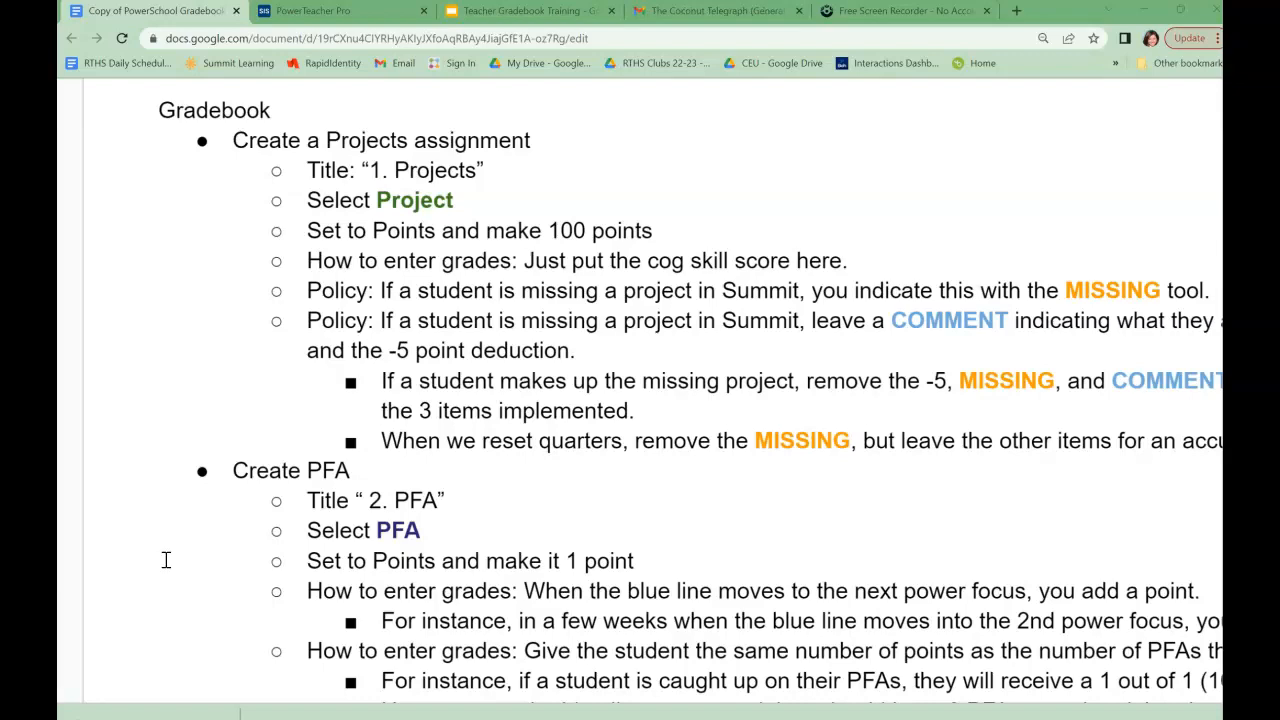
scroll(255, 540, down, 5)
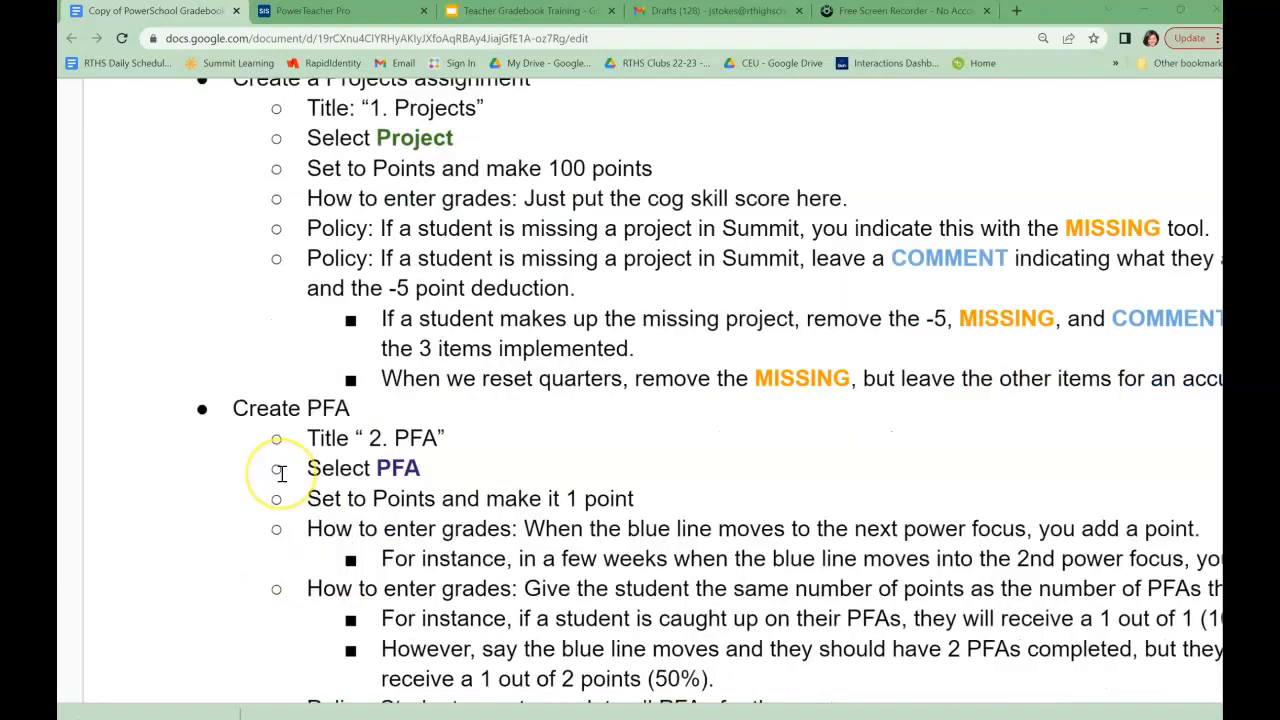
scroll(282, 474, down, 2)
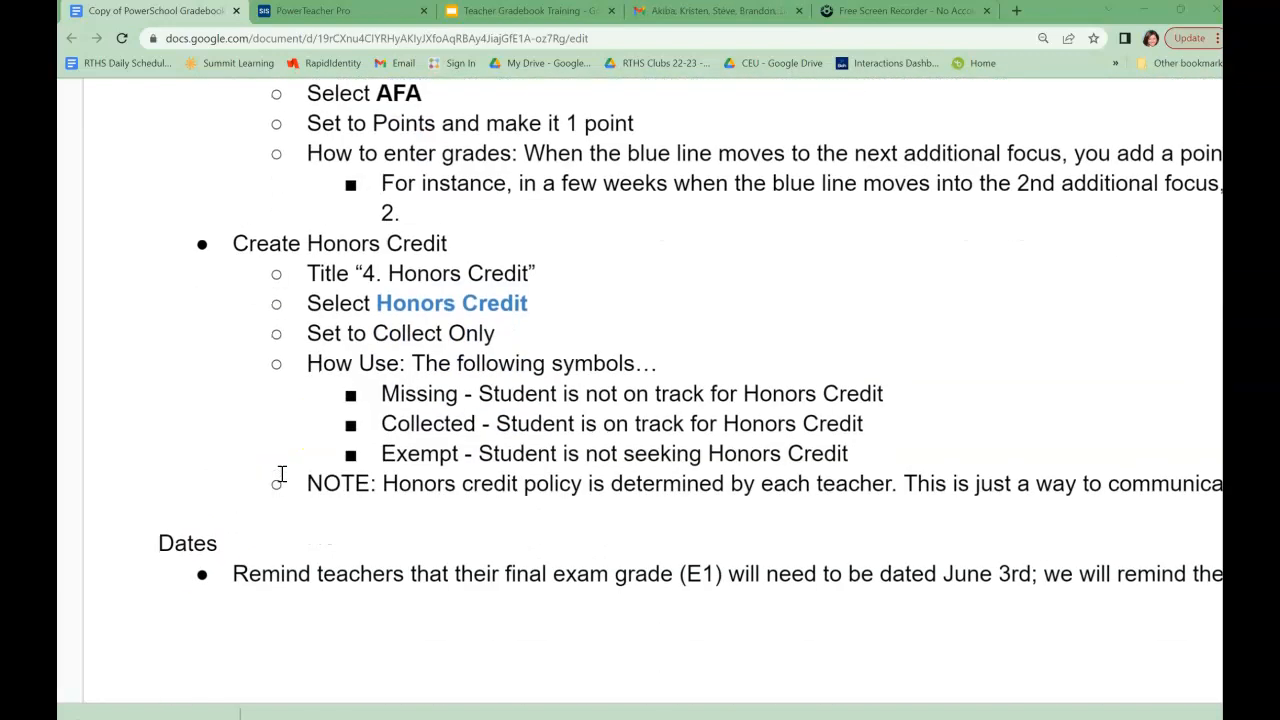
scroll(282, 474, up, 3)
scroll(282, 474, up, 5)
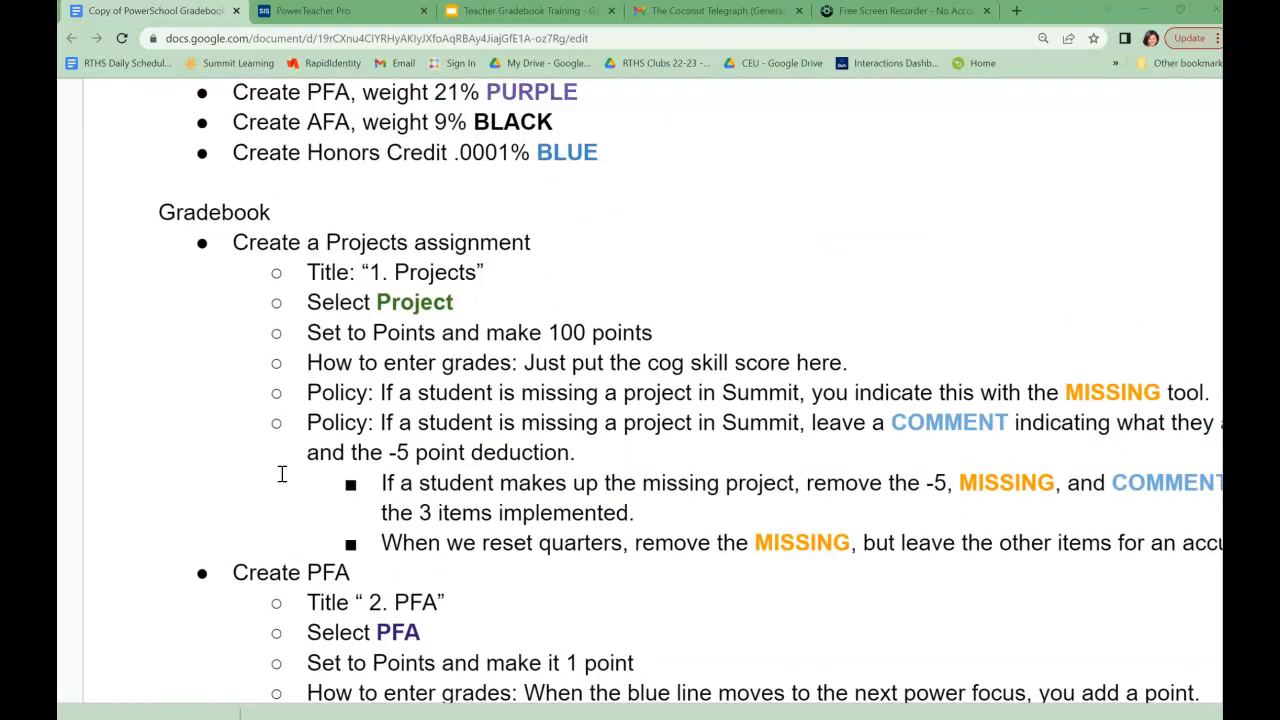
click(256, 380)
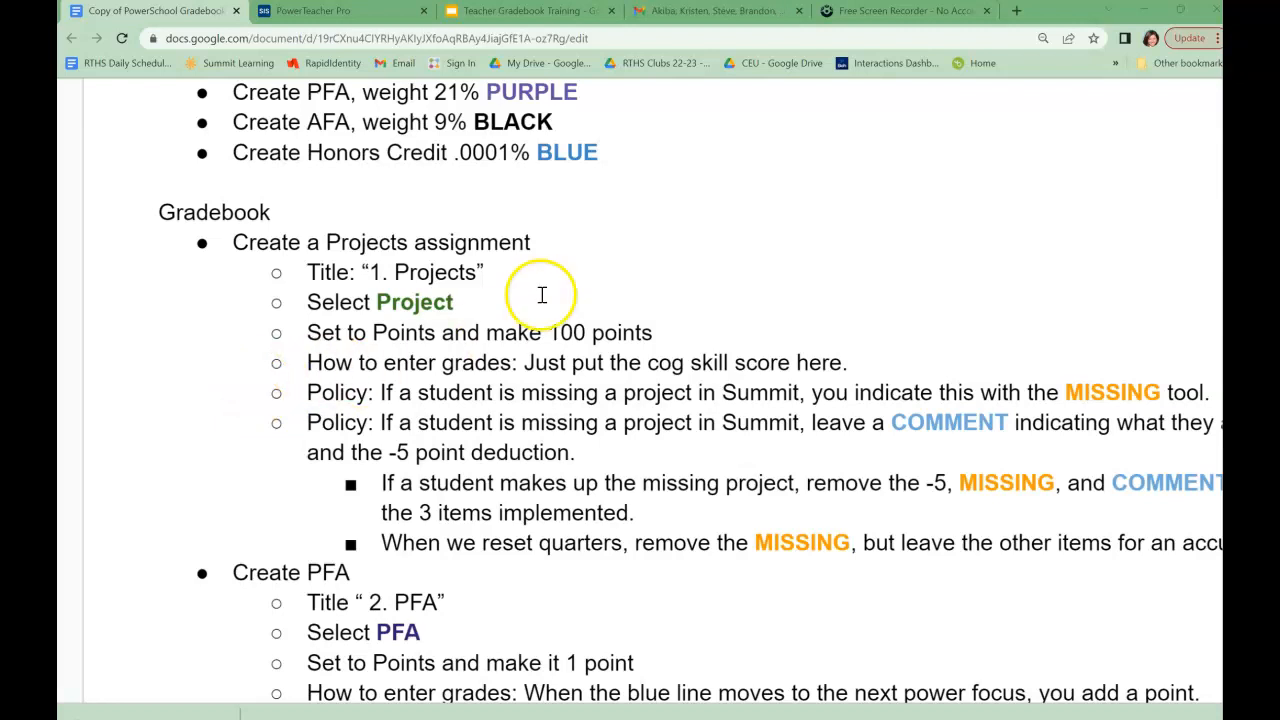
Switch to PowerTeacher Pro and open the assignment scoresheet for 1(A) Freshman Seminar
click(368, 10)
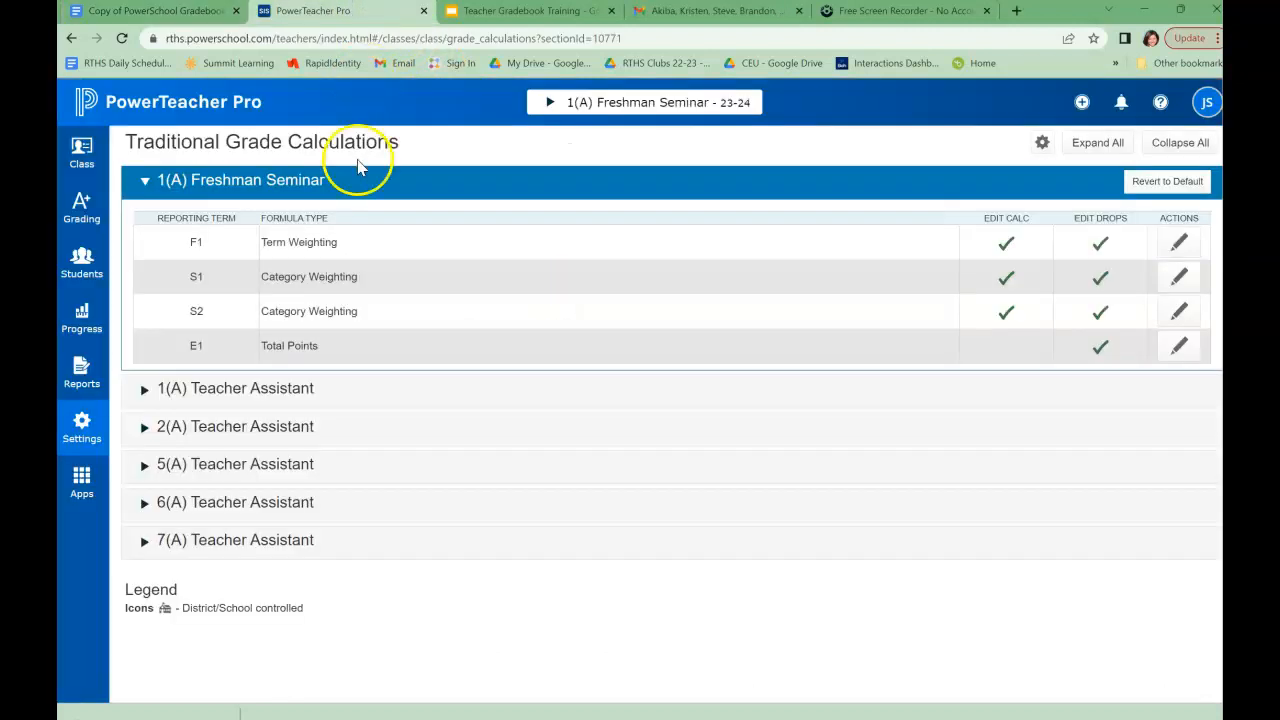
click(75, 226)
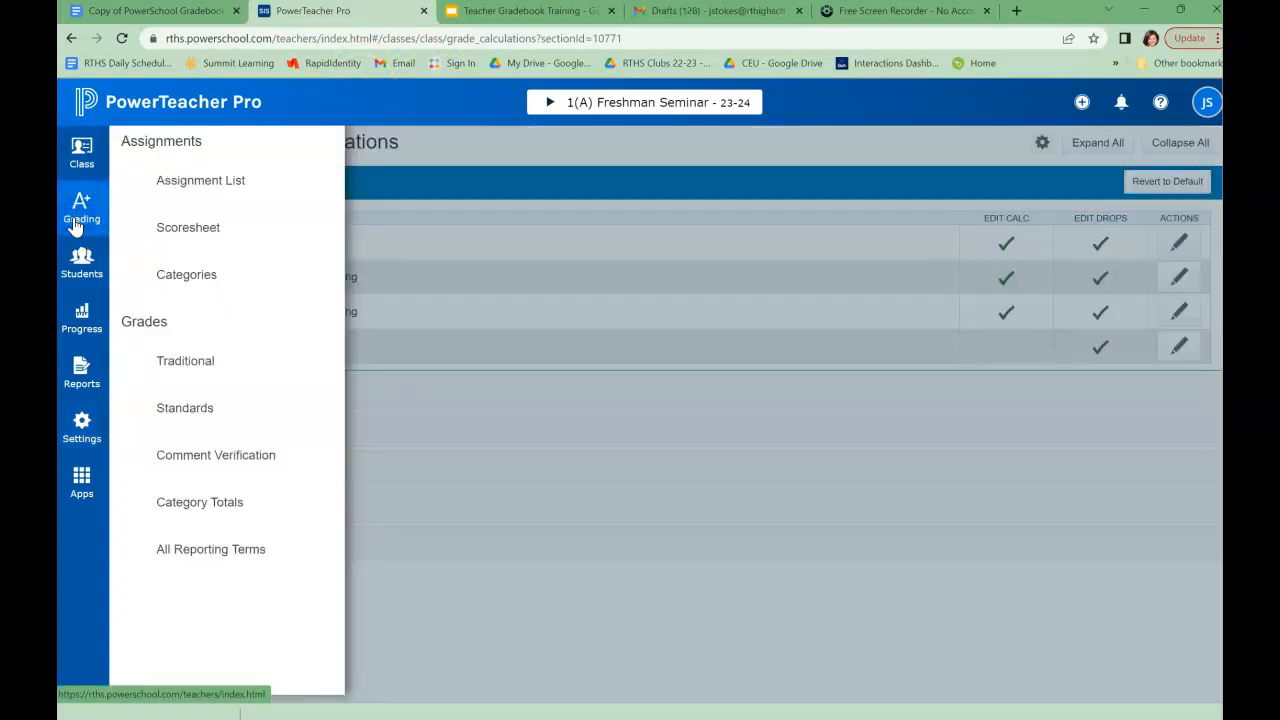
click(195, 230)
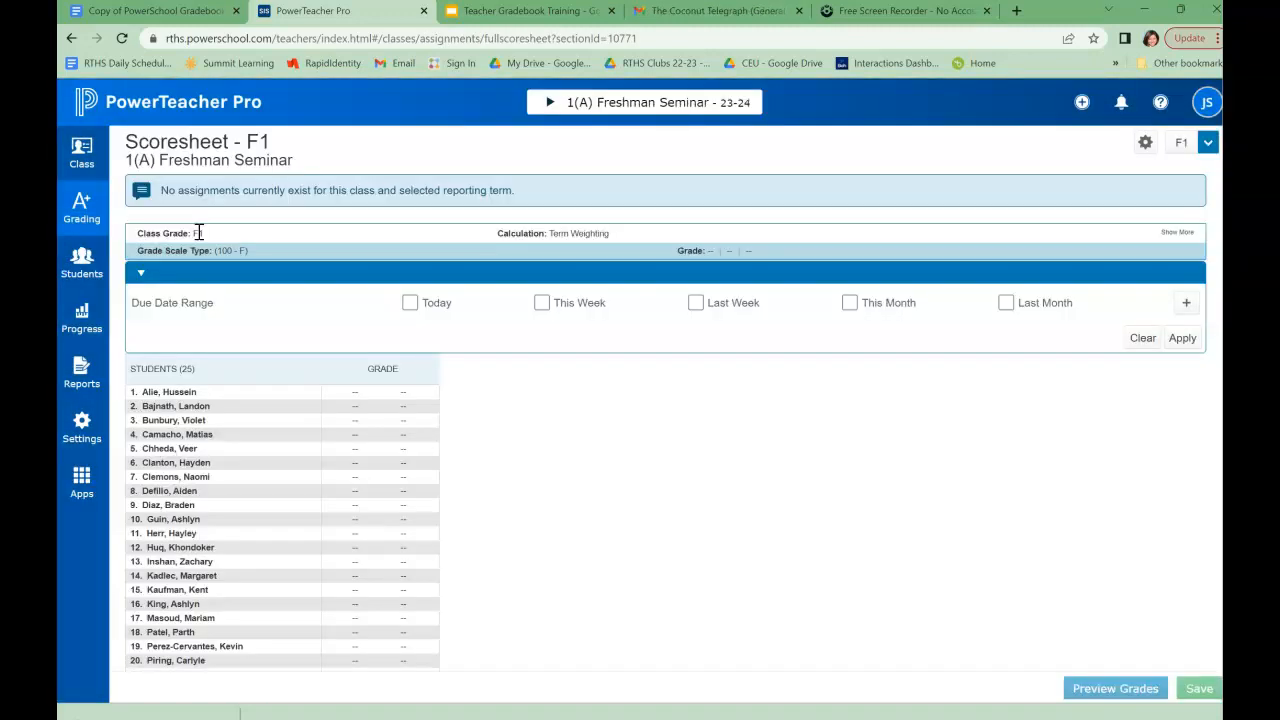
click(608, 364)
click(610, 381)
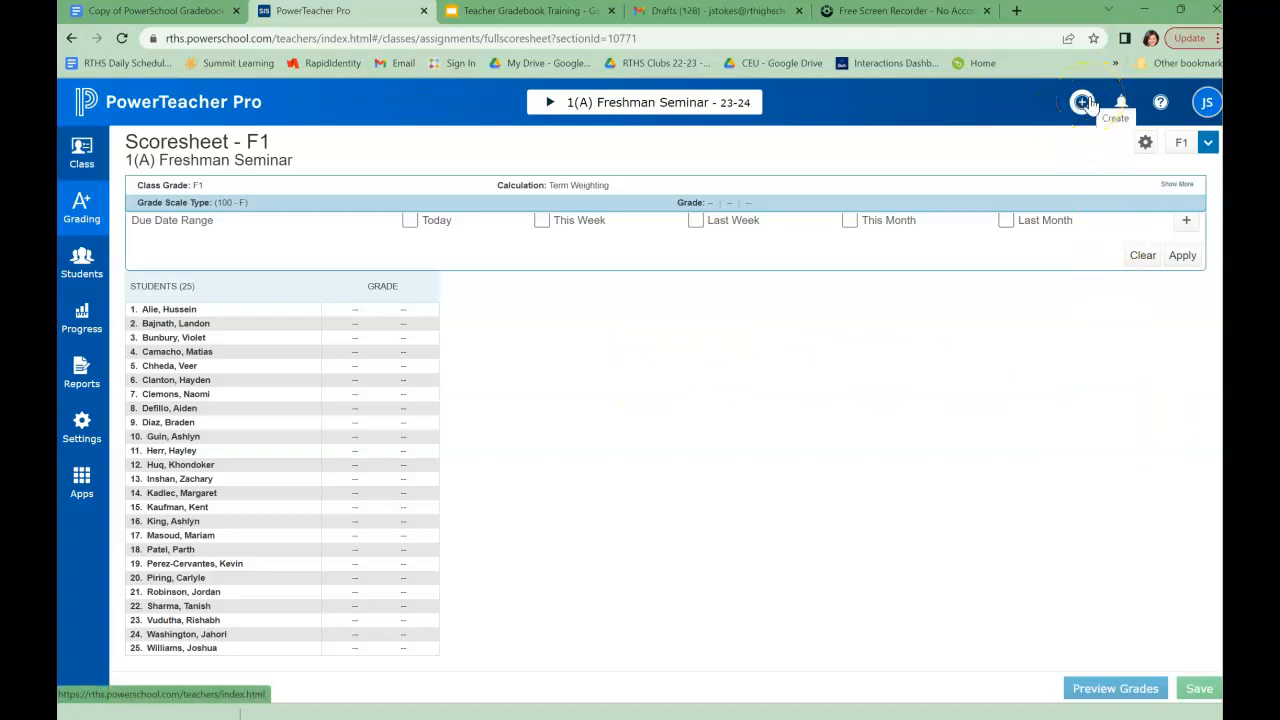
Start a new assignment for 1(A) Freshman Seminar and check its class selection
click(1084, 103)
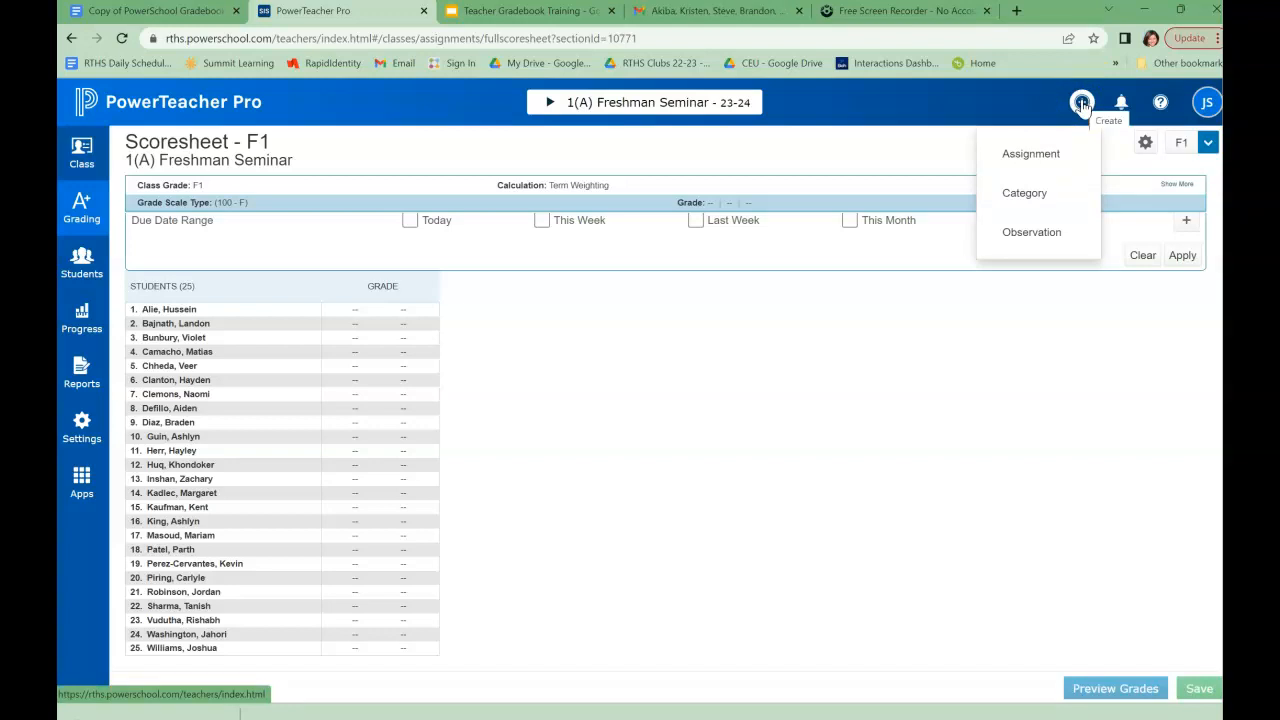
click(1052, 142)
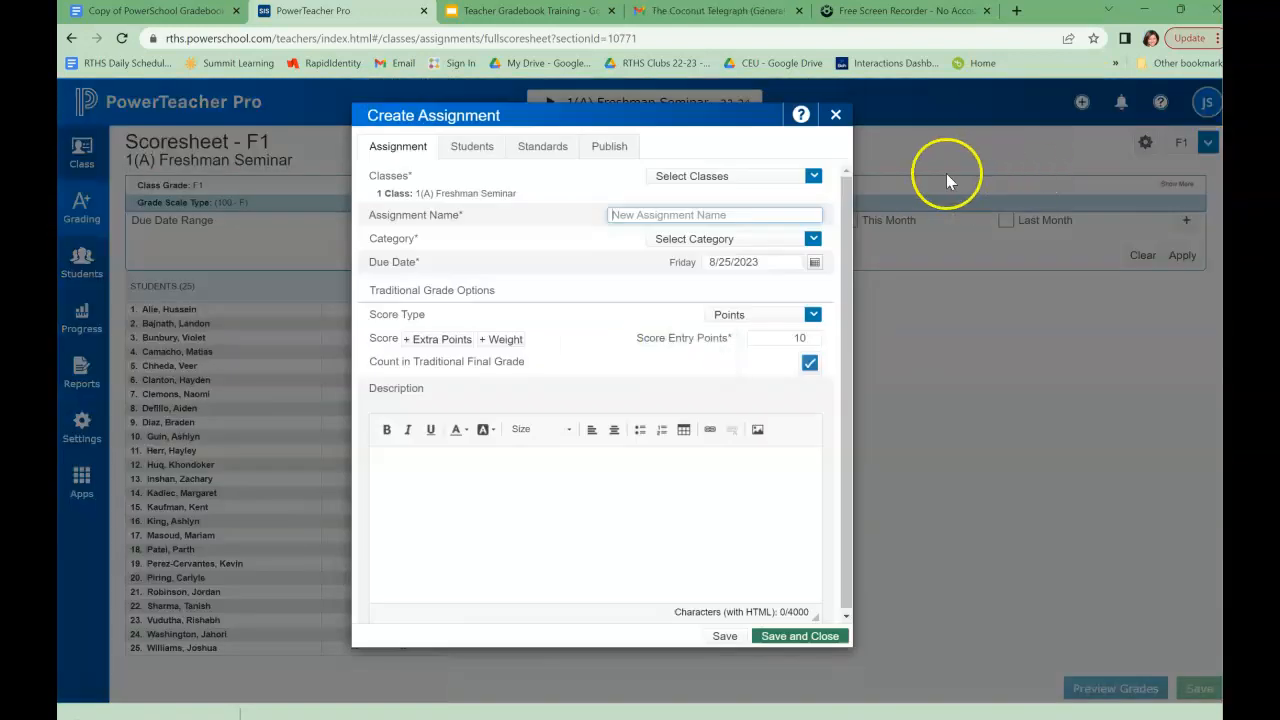
click(814, 177)
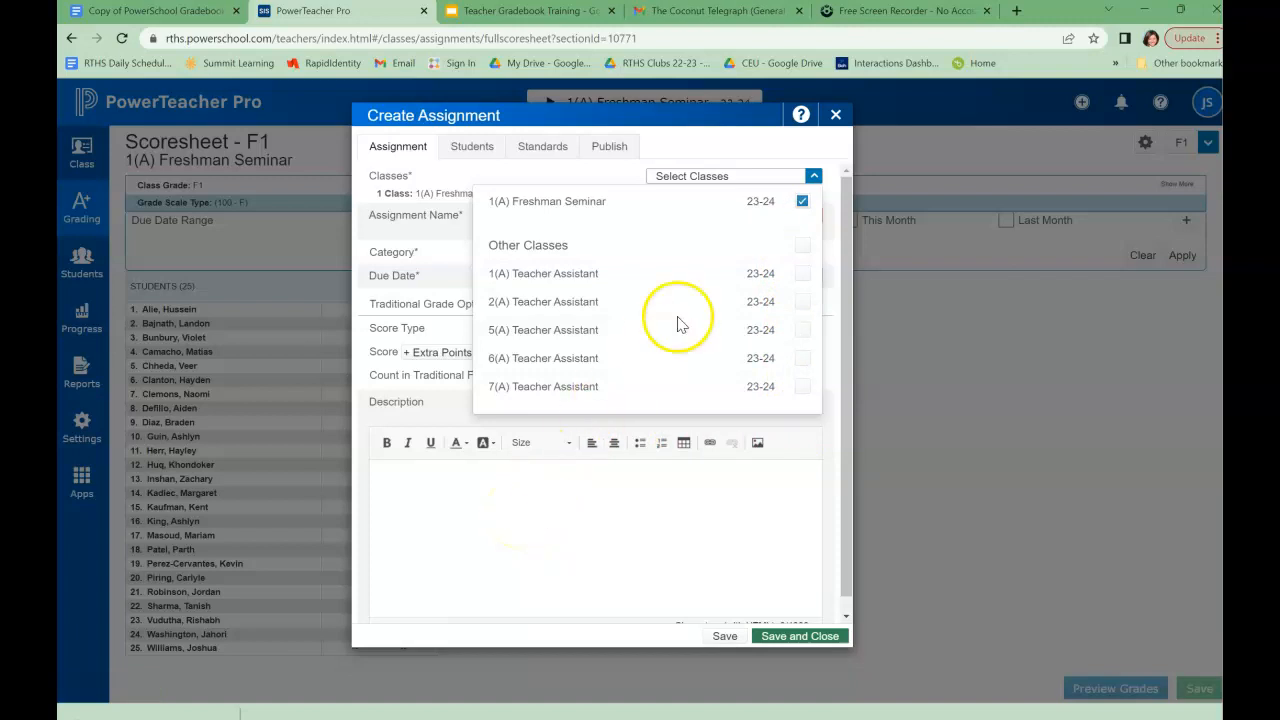
click(815, 177)
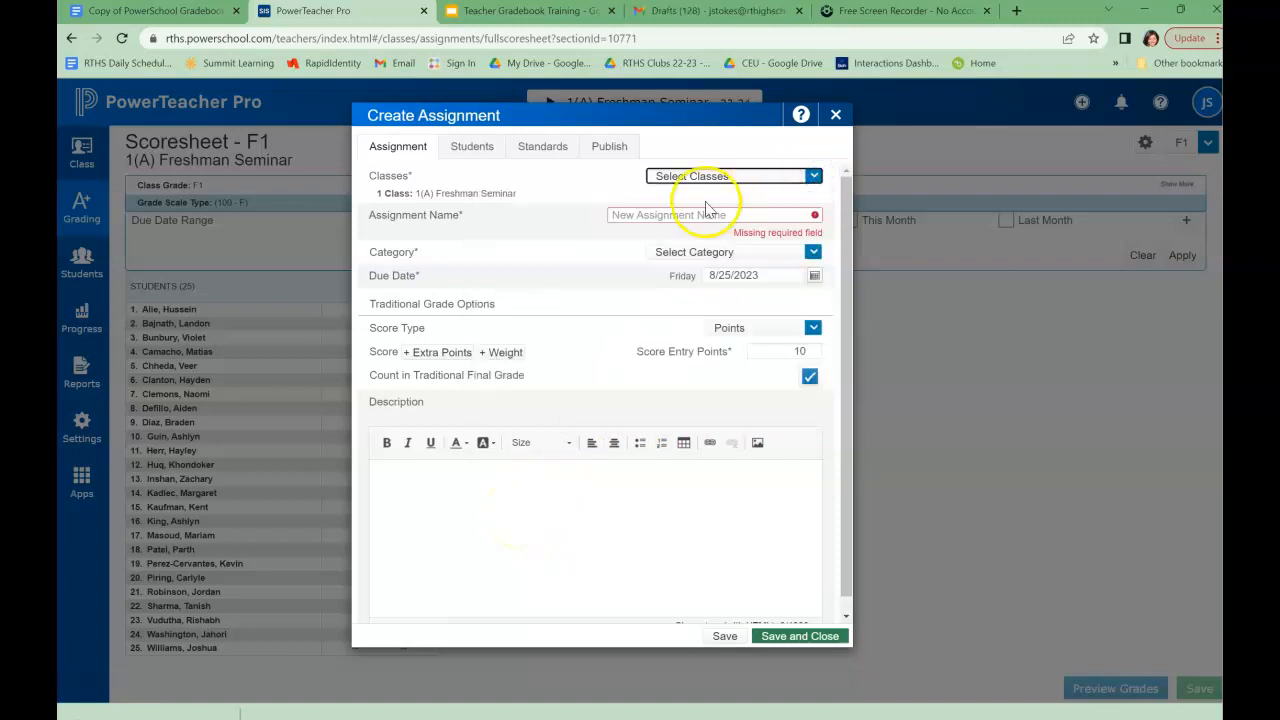
Name the new assignment "1. Projects"
click(645, 217)
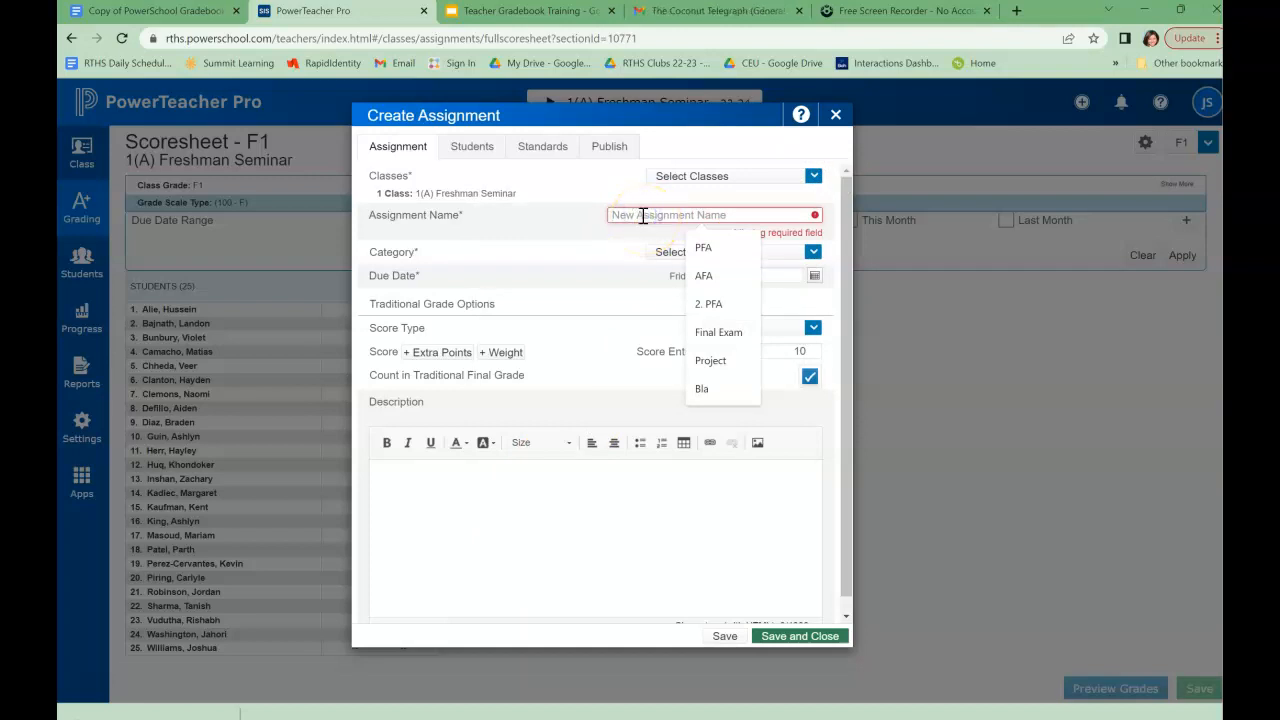
text(1)
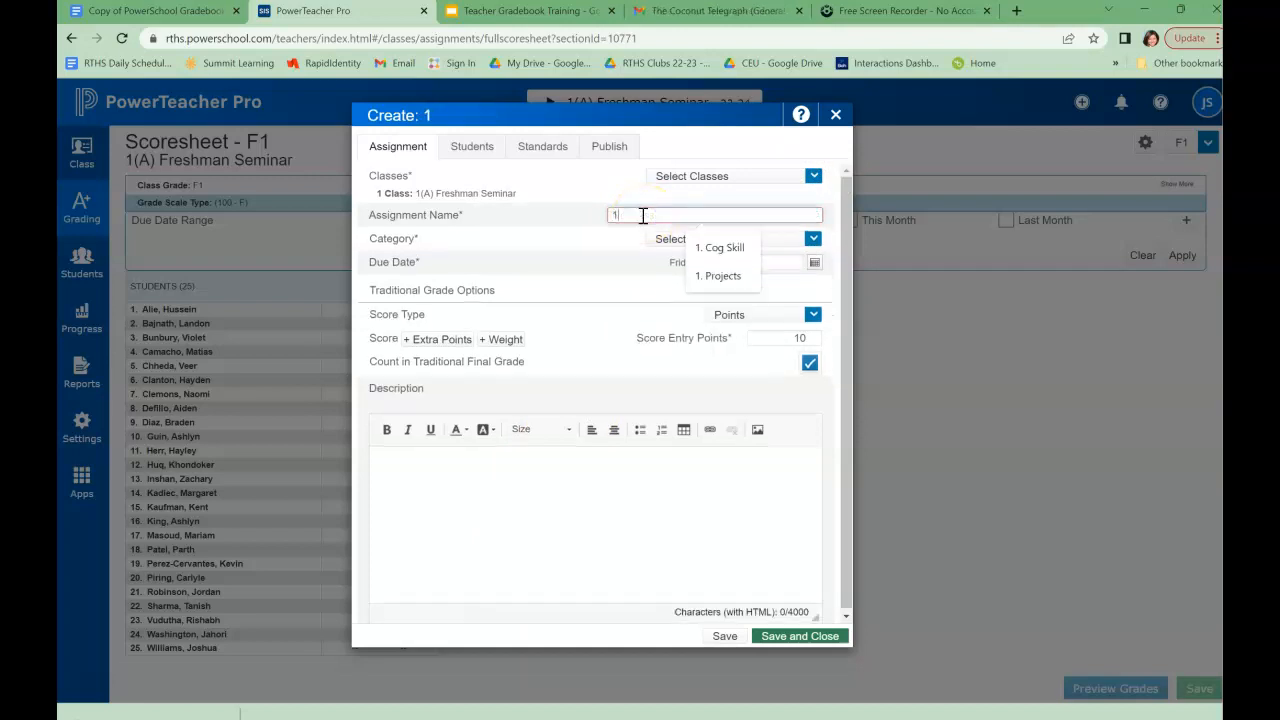
text(. Project)
text(s)
key(BackSpace)
text(s)
click(615, 261)
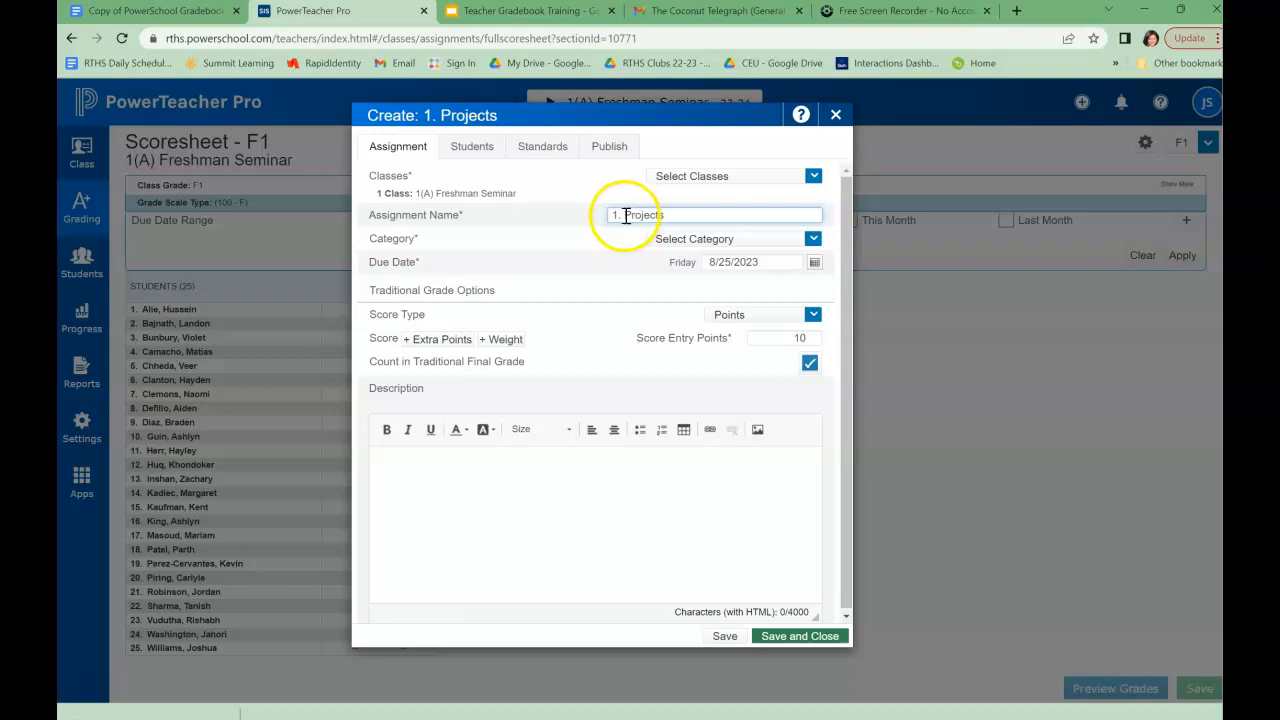
drag(625, 216, 607, 220)
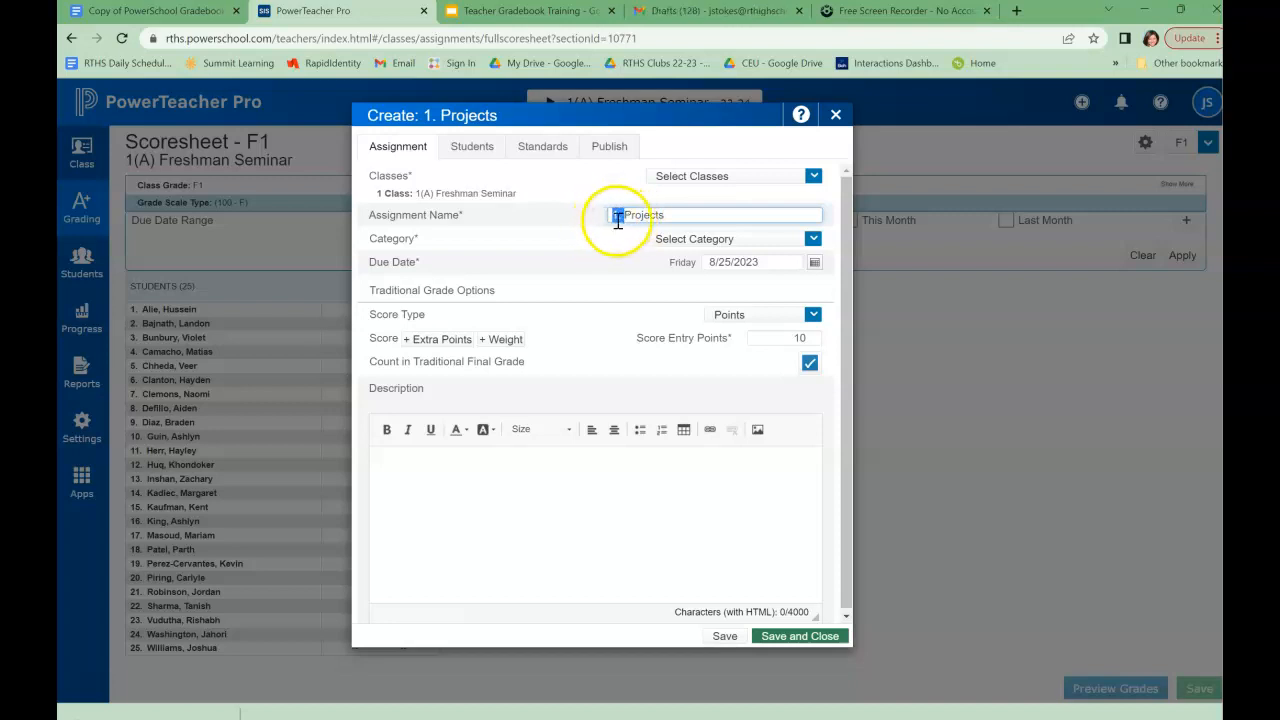
click(665, 215)
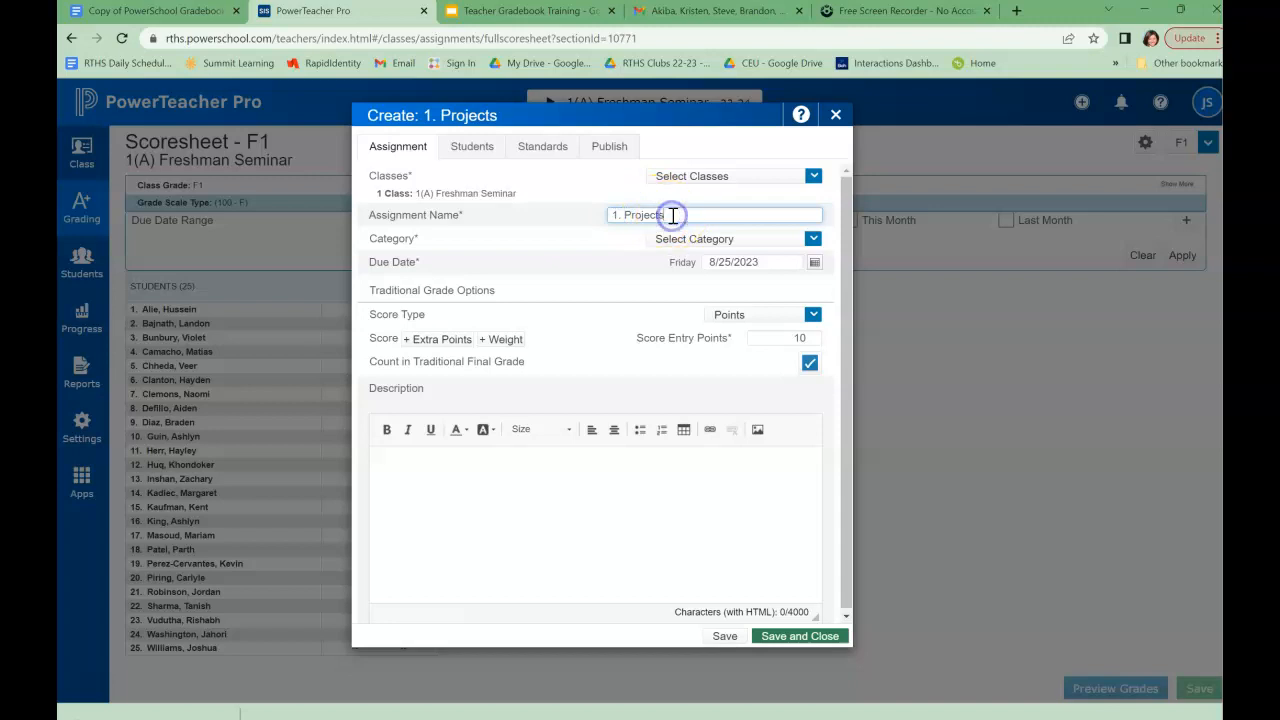
Assign the Project category to the assignment and set its score entry points to 100
click(814, 240)
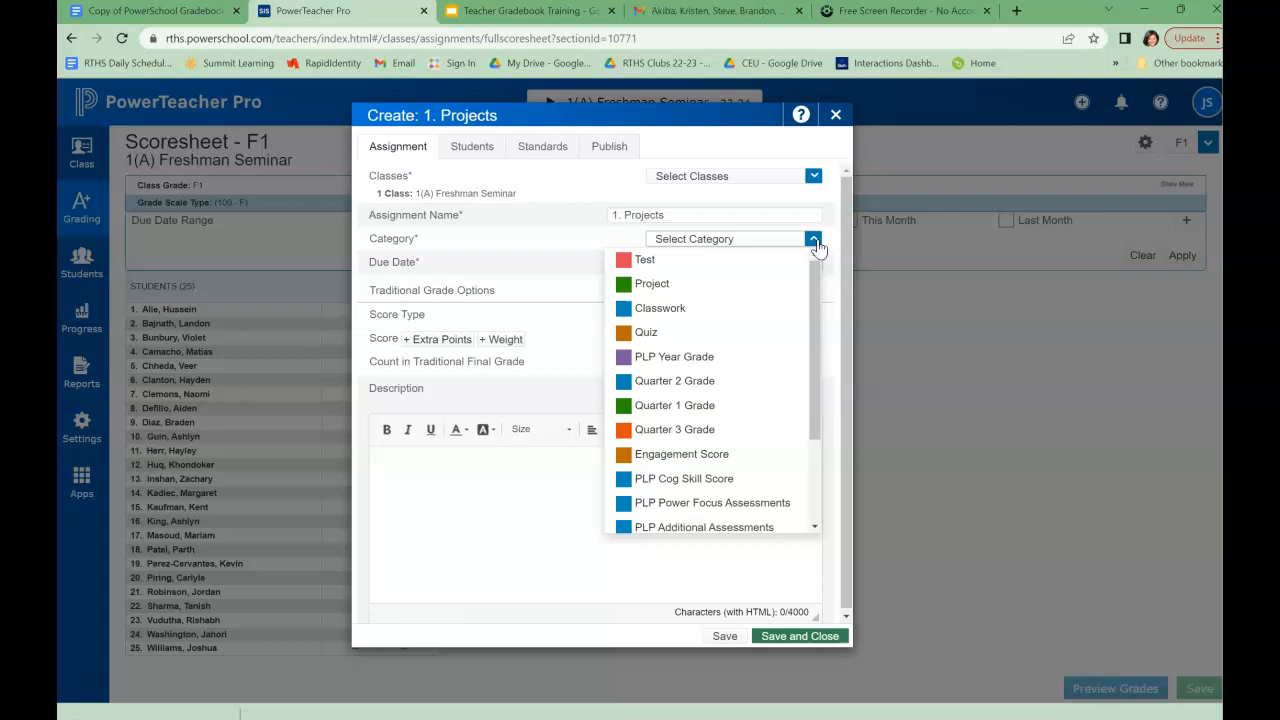
click(658, 284)
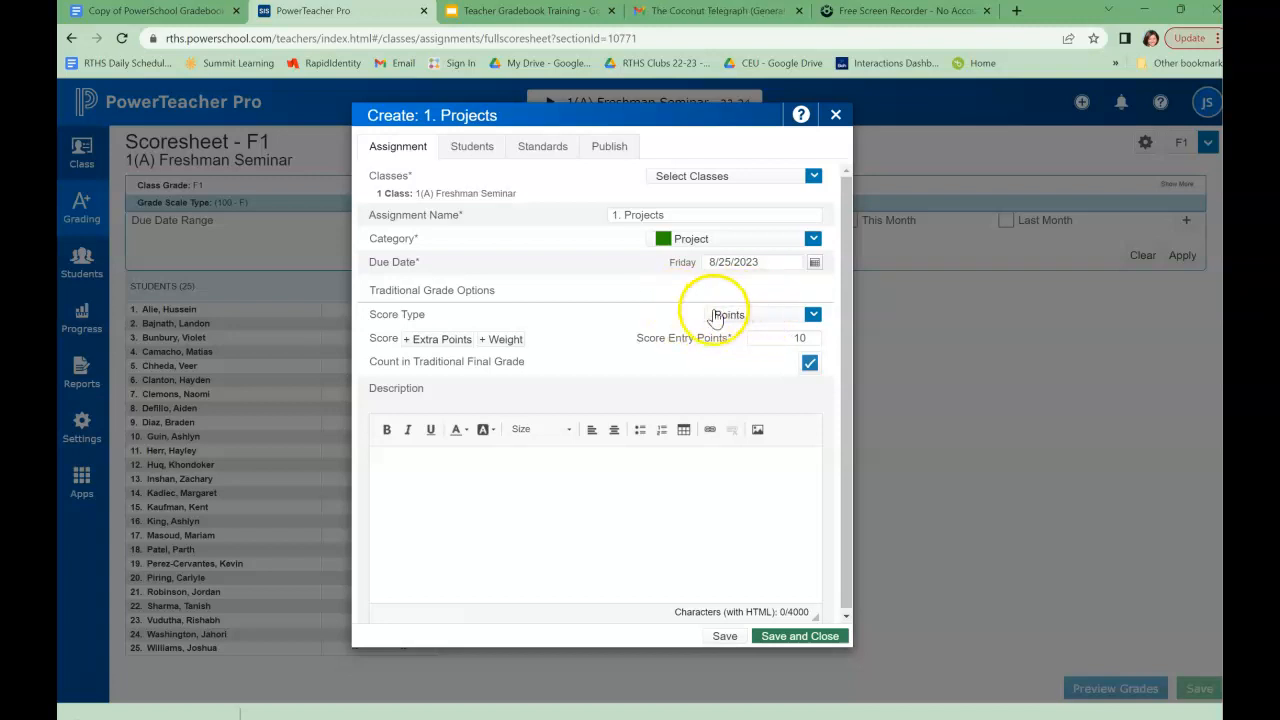
click(812, 341)
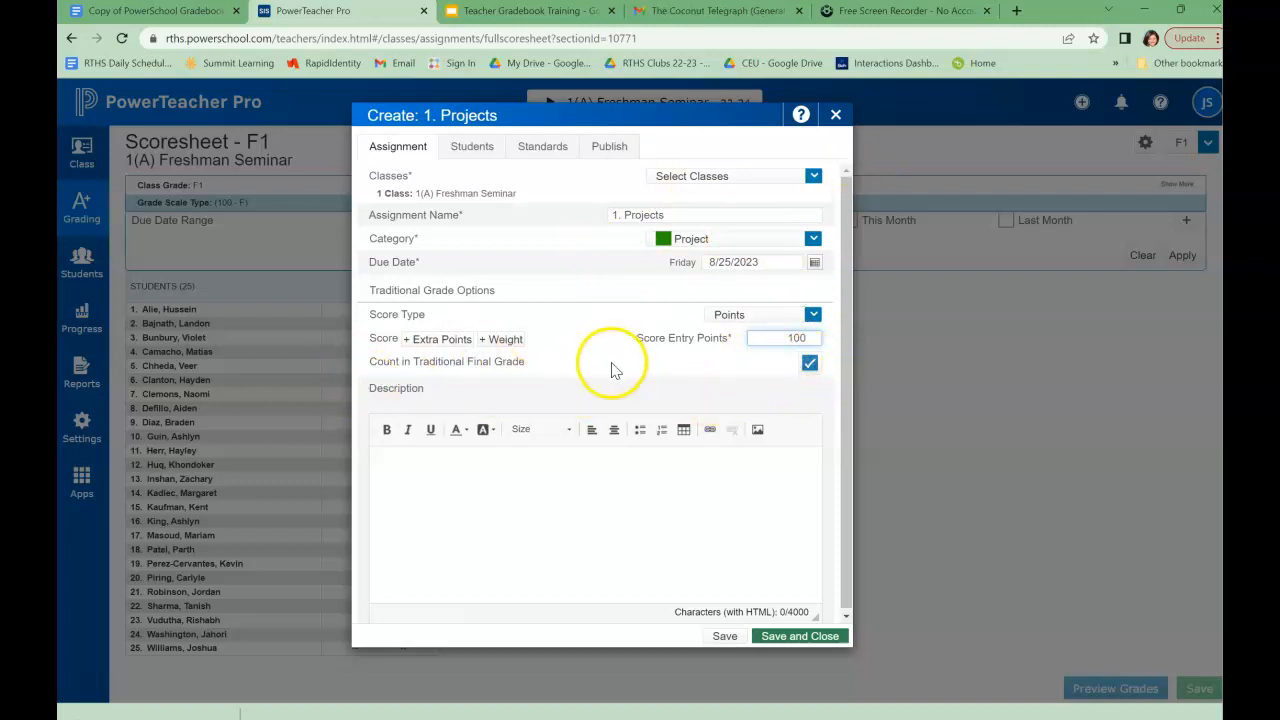
Recheck the class, name, category, due date and score settings of 1. Projects, and save the assignment
click(744, 189)
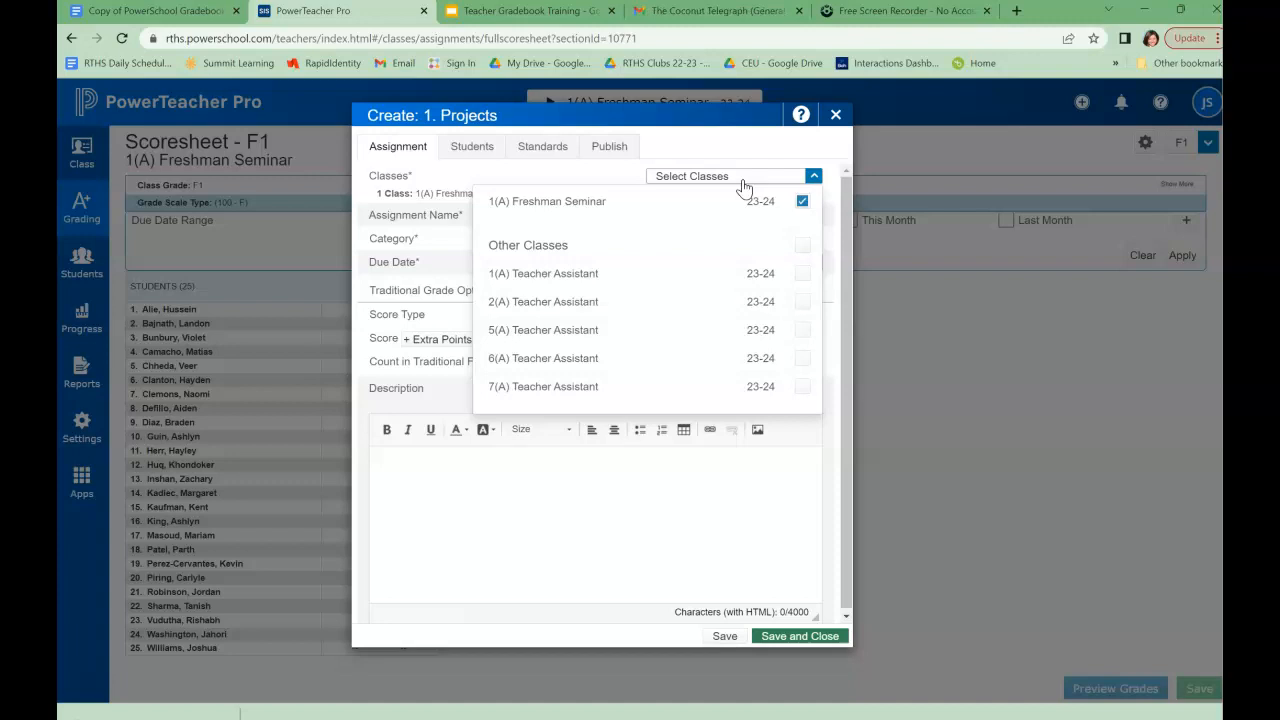
click(744, 180)
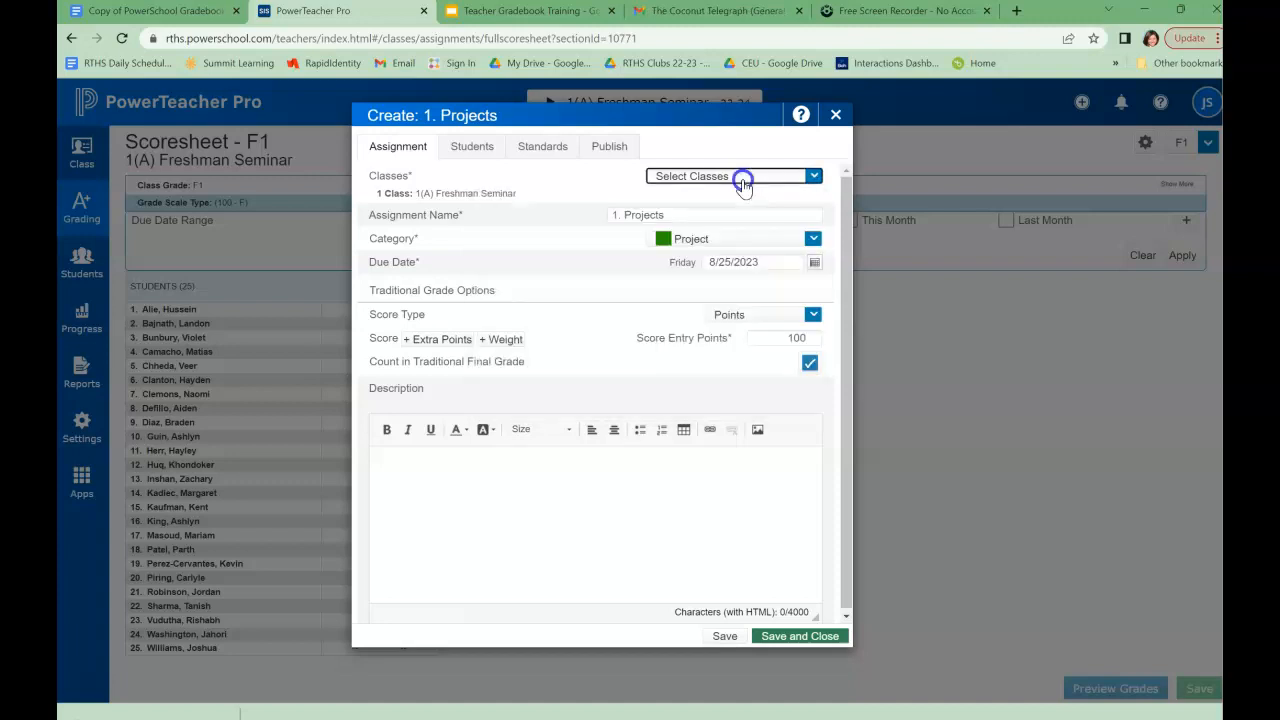
click(681, 219)
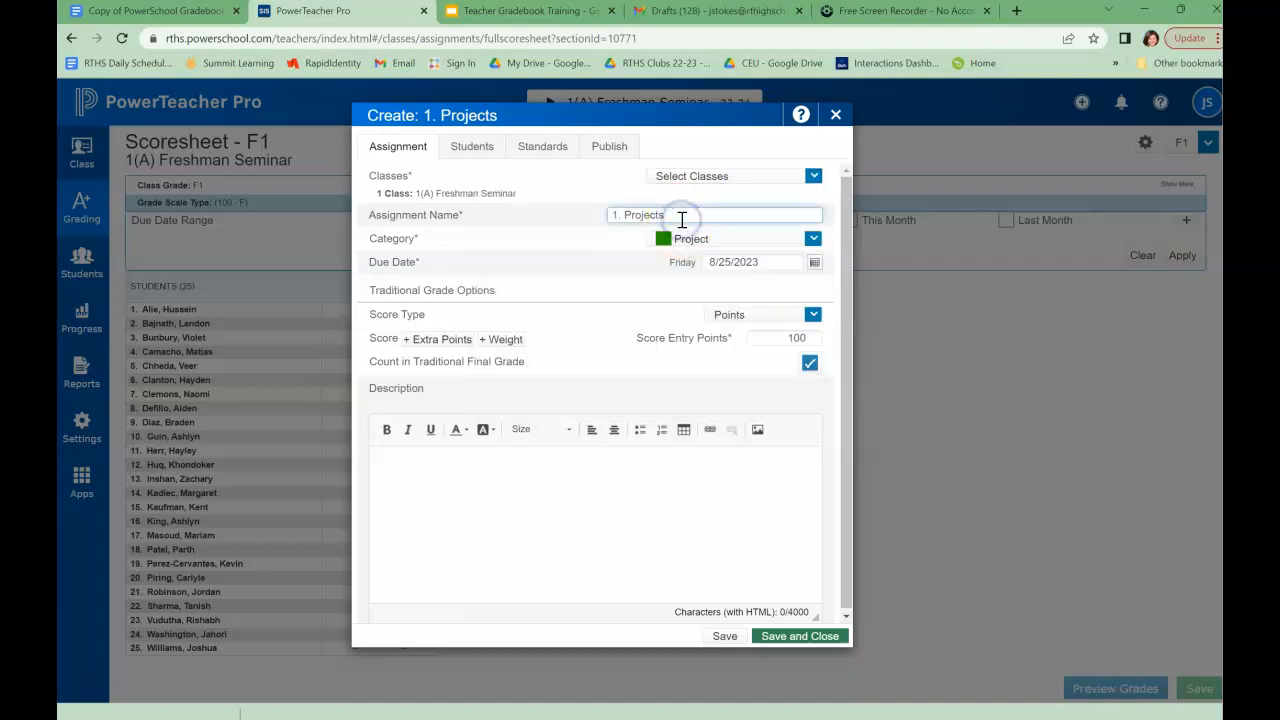
drag(681, 219, 594, 215)
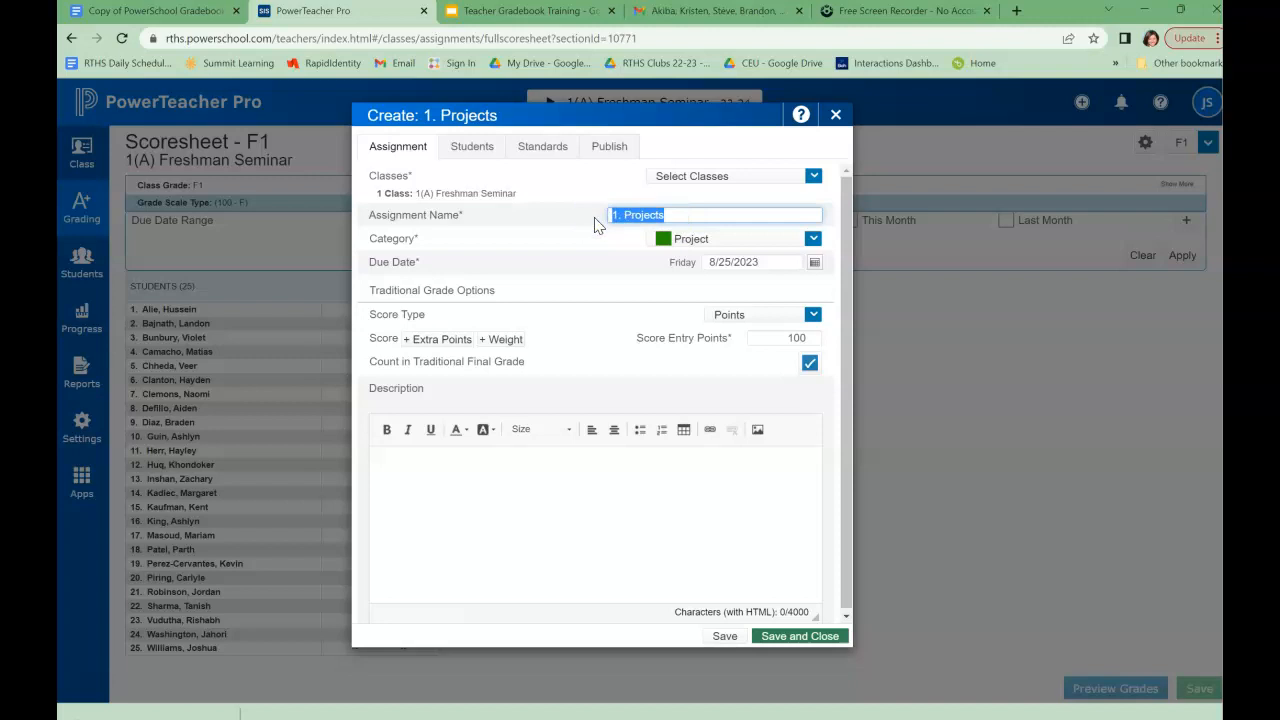
click(723, 239)
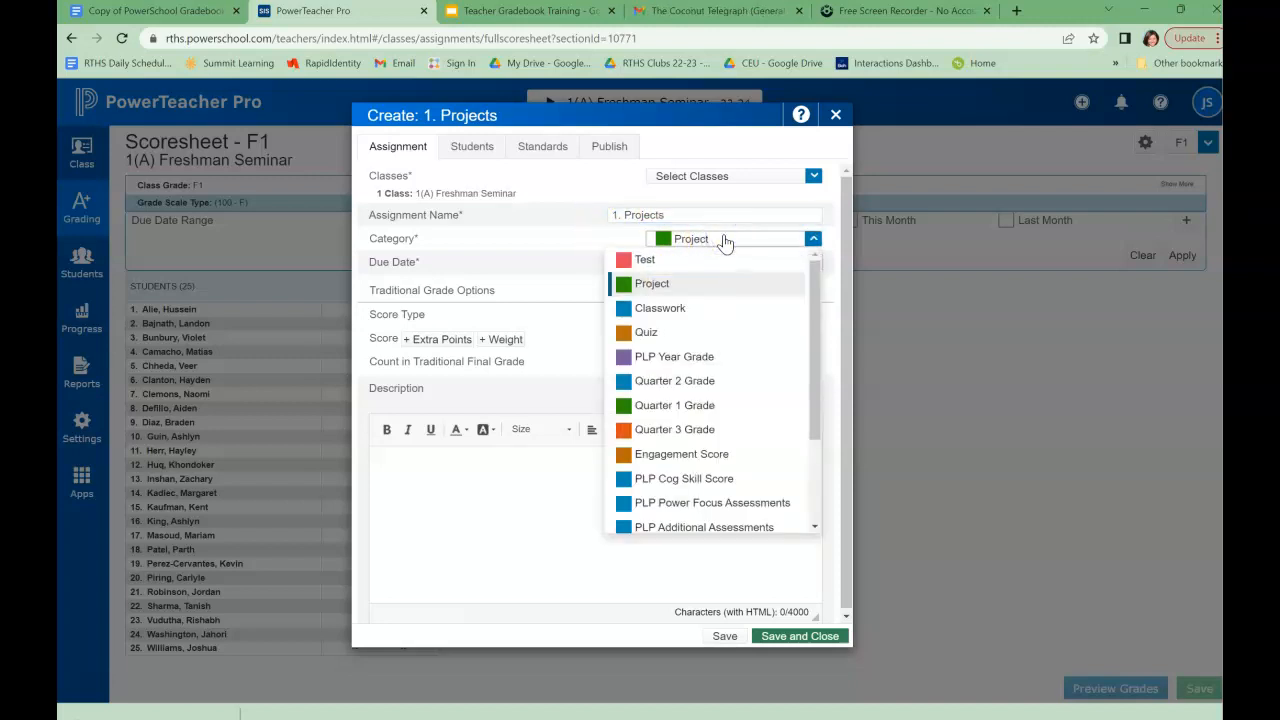
click(724, 240)
click(726, 266)
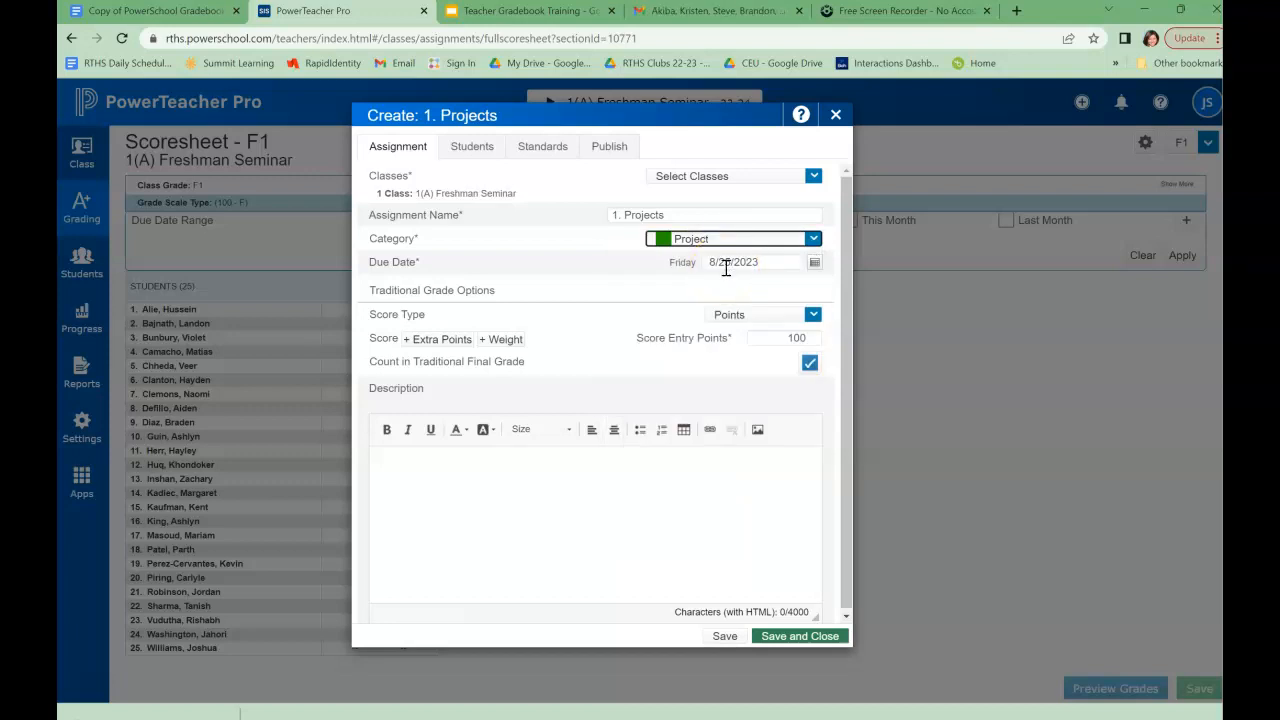
click(758, 318)
click(809, 339)
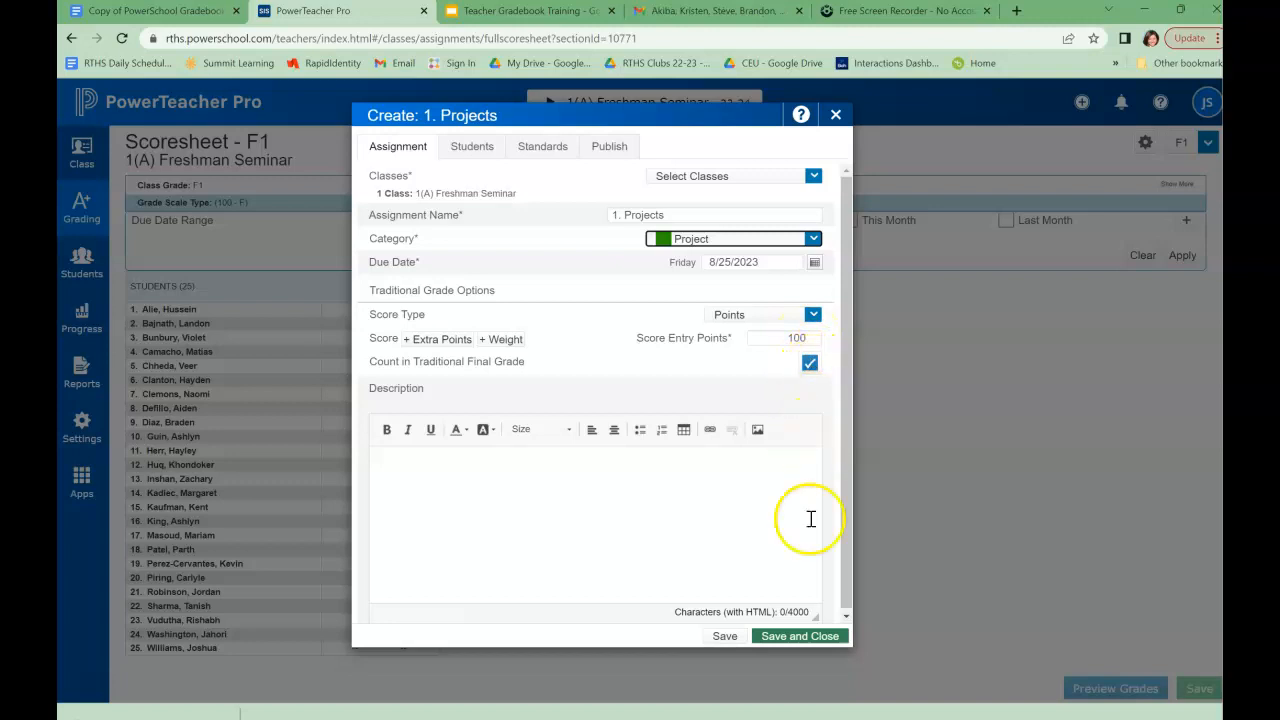
click(836, 636)
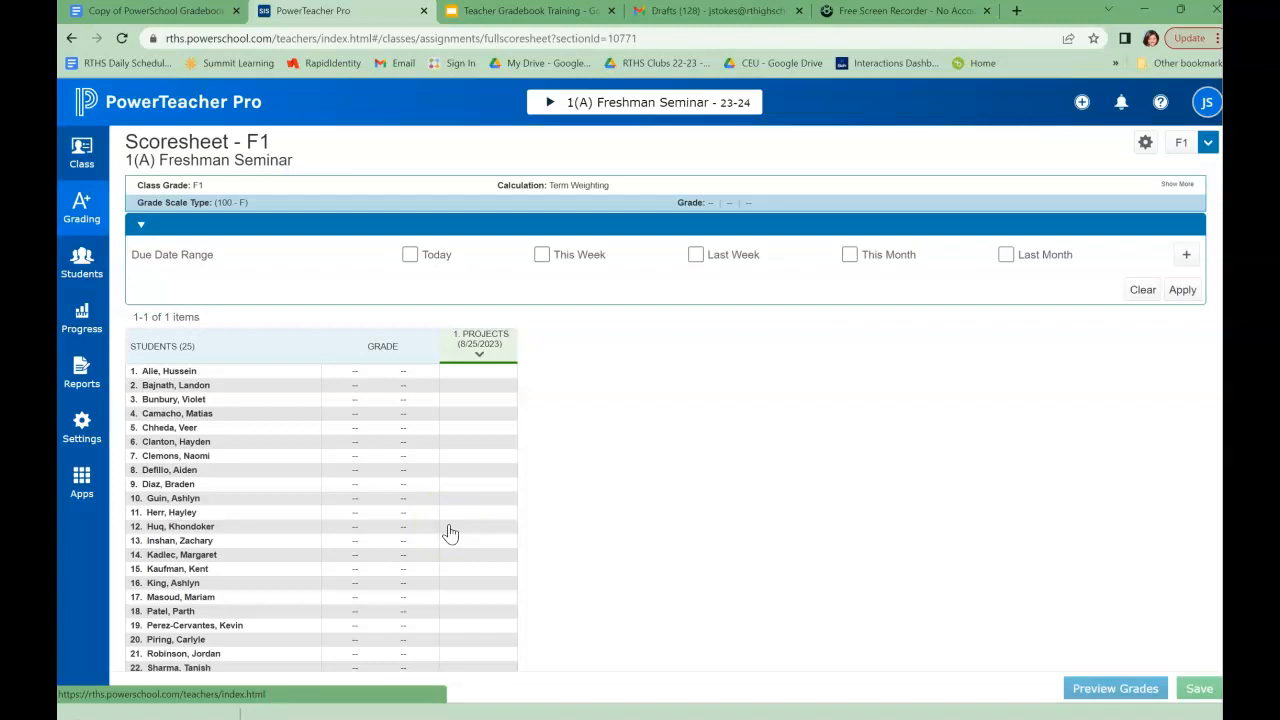
Switch to the Teacher Gradebook Training slides and present the first slide with its Cog skill avg animations, ending the slideshow
click(524, 16)
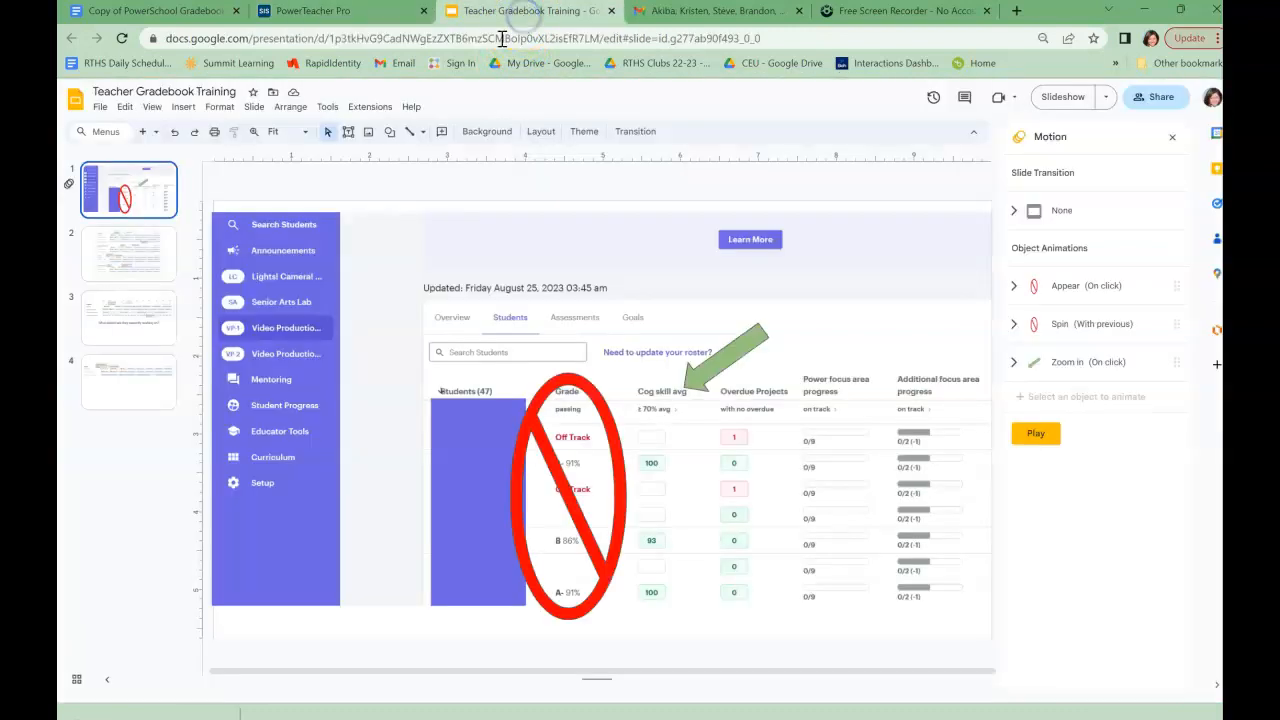
click(1058, 96)
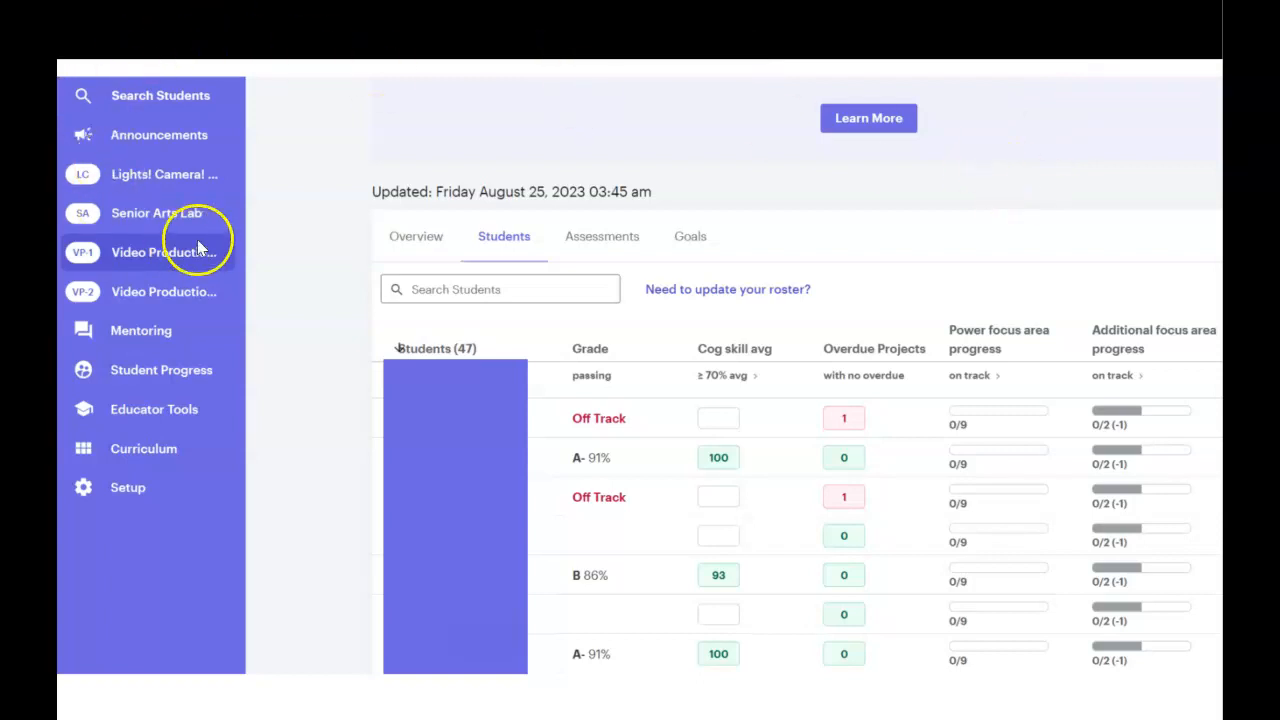
click(169, 259)
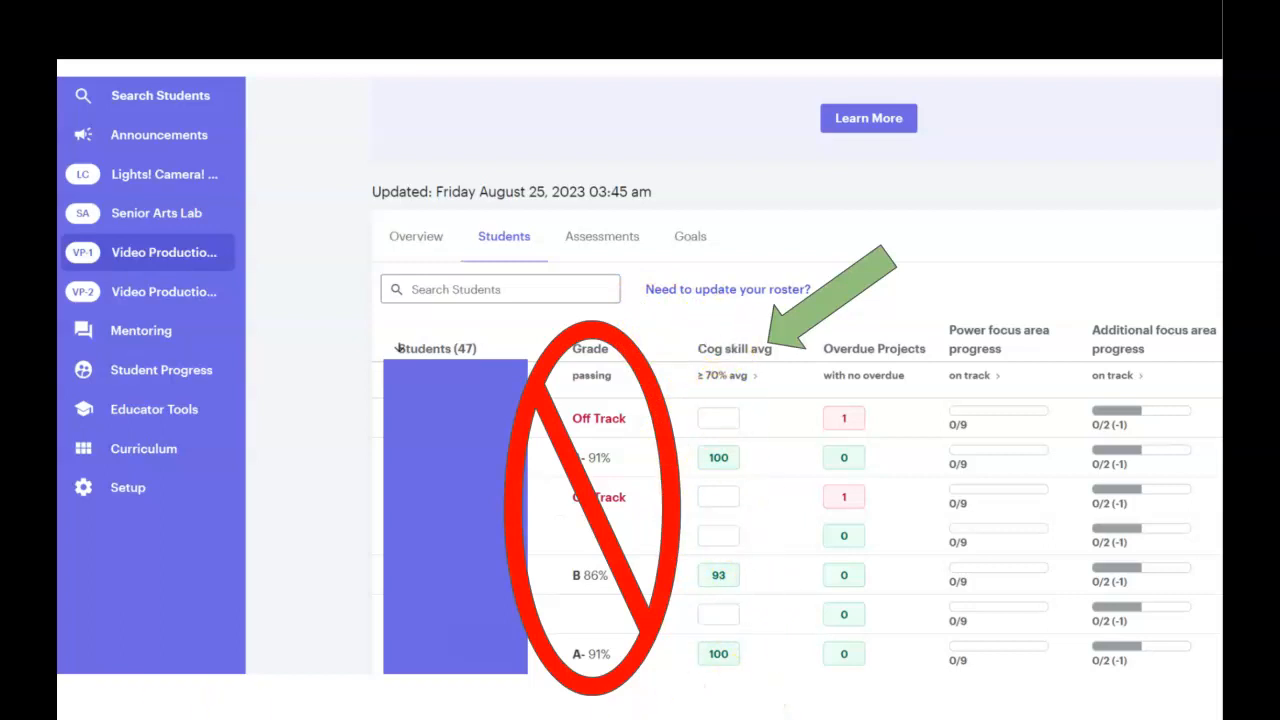
key(Escape)
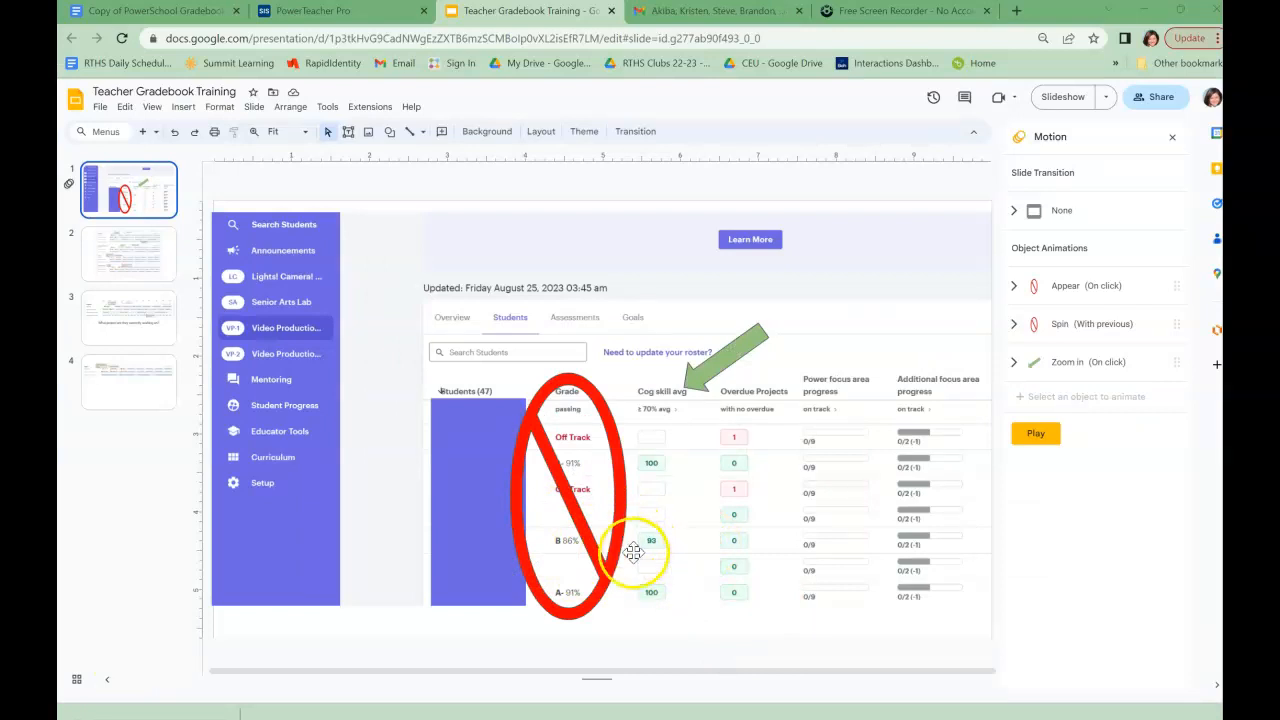
Switch to PowerTeacher Pro, enter a score of 93 in 1. Projects for the first student, and save it
click(304, 16)
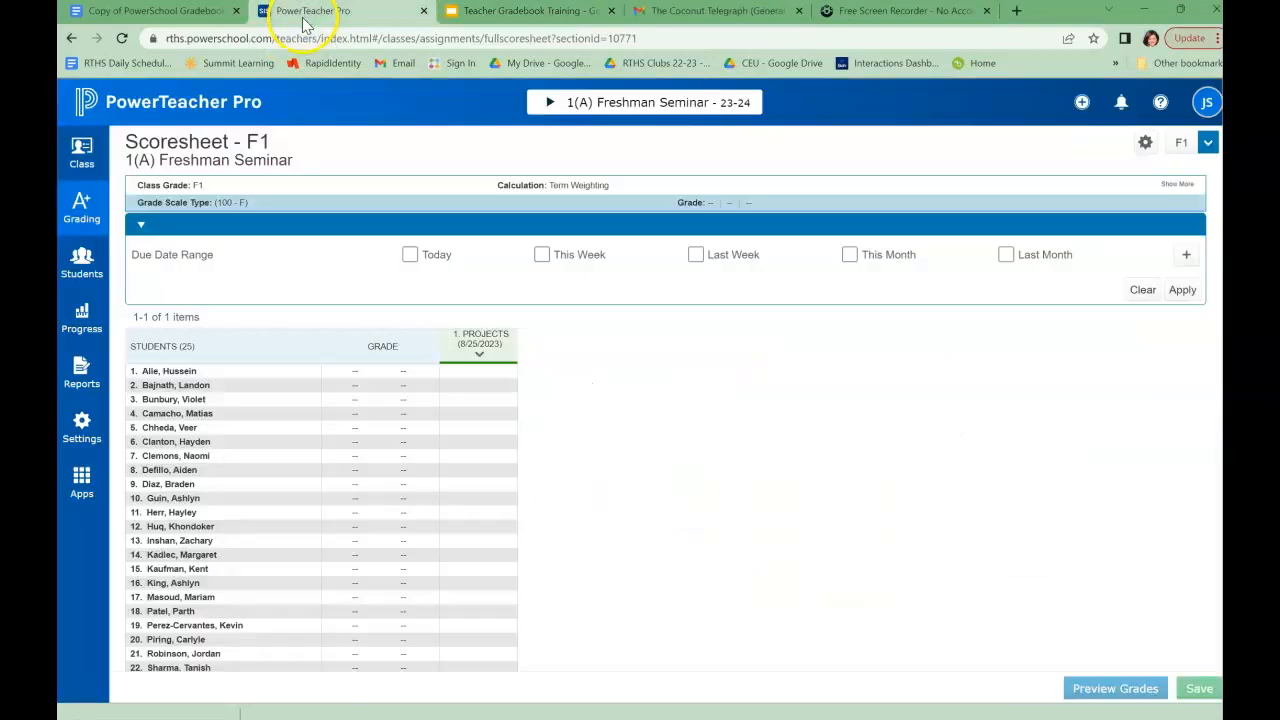
click(480, 371)
text(93)
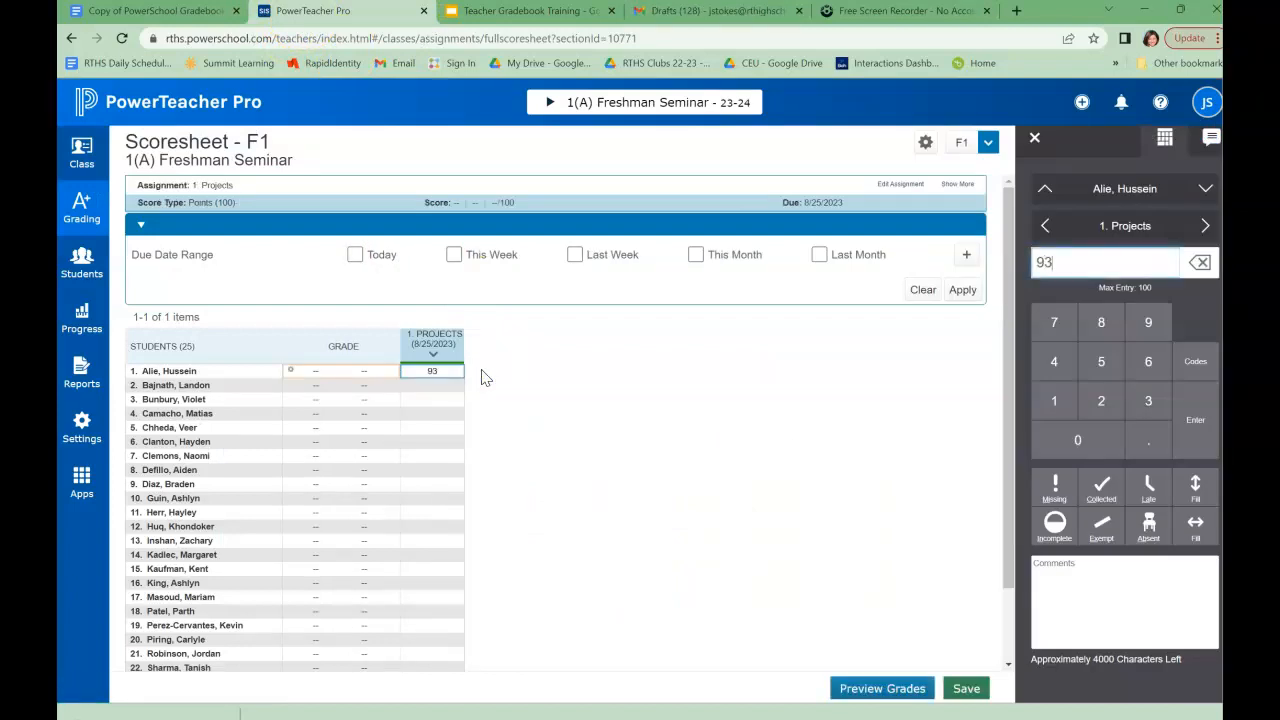
click(968, 689)
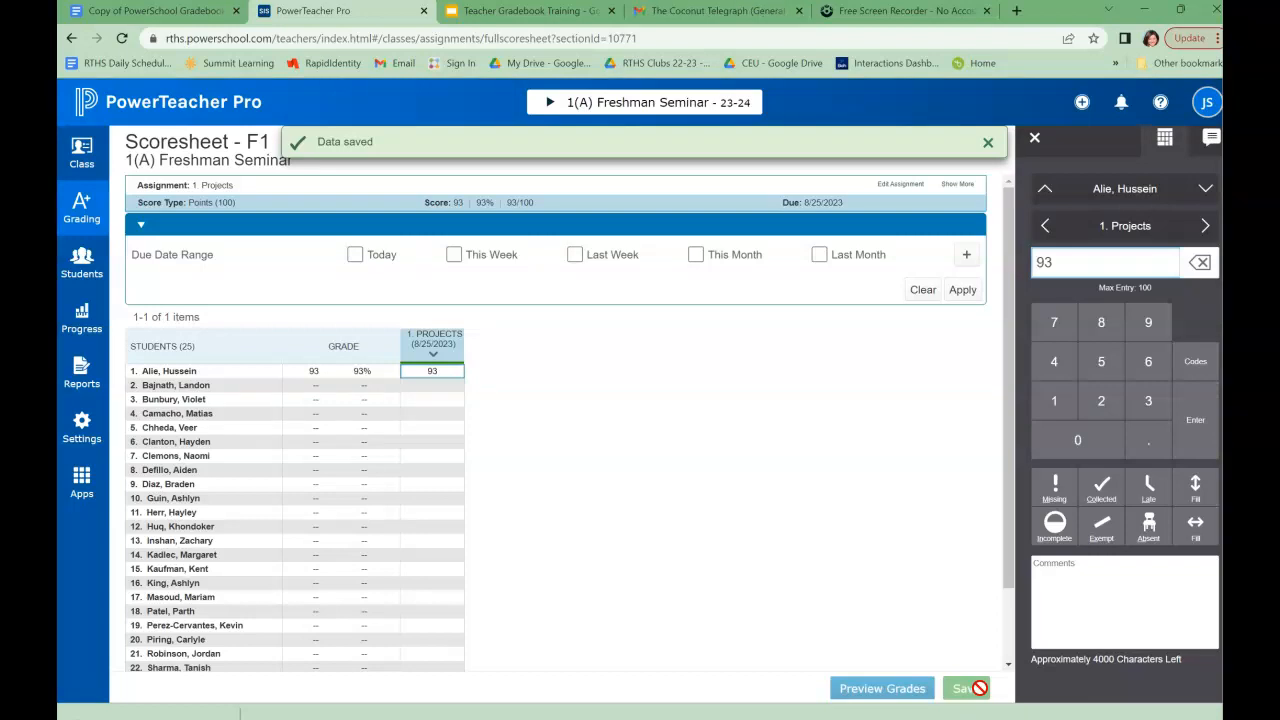
Compare the Cog skill avg column on the Google Slides training slide with the PowerTeacher Pro scoresheet
click(585, 12)
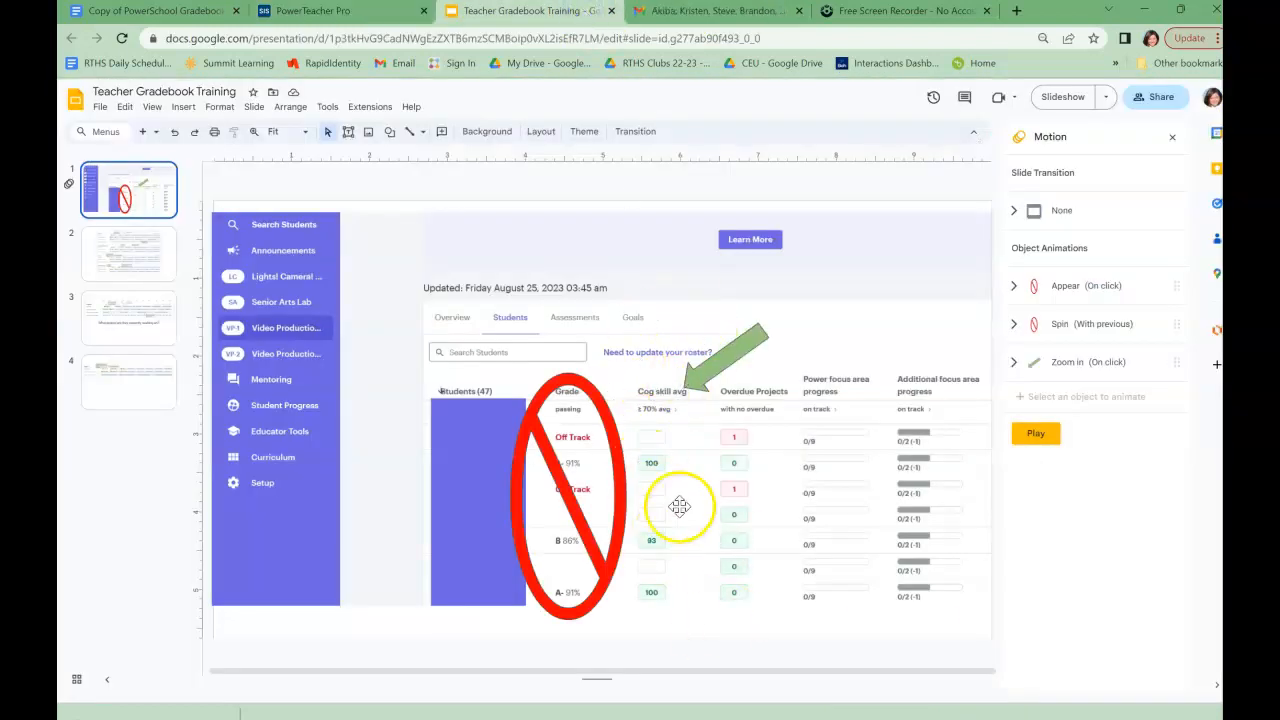
click(295, 12)
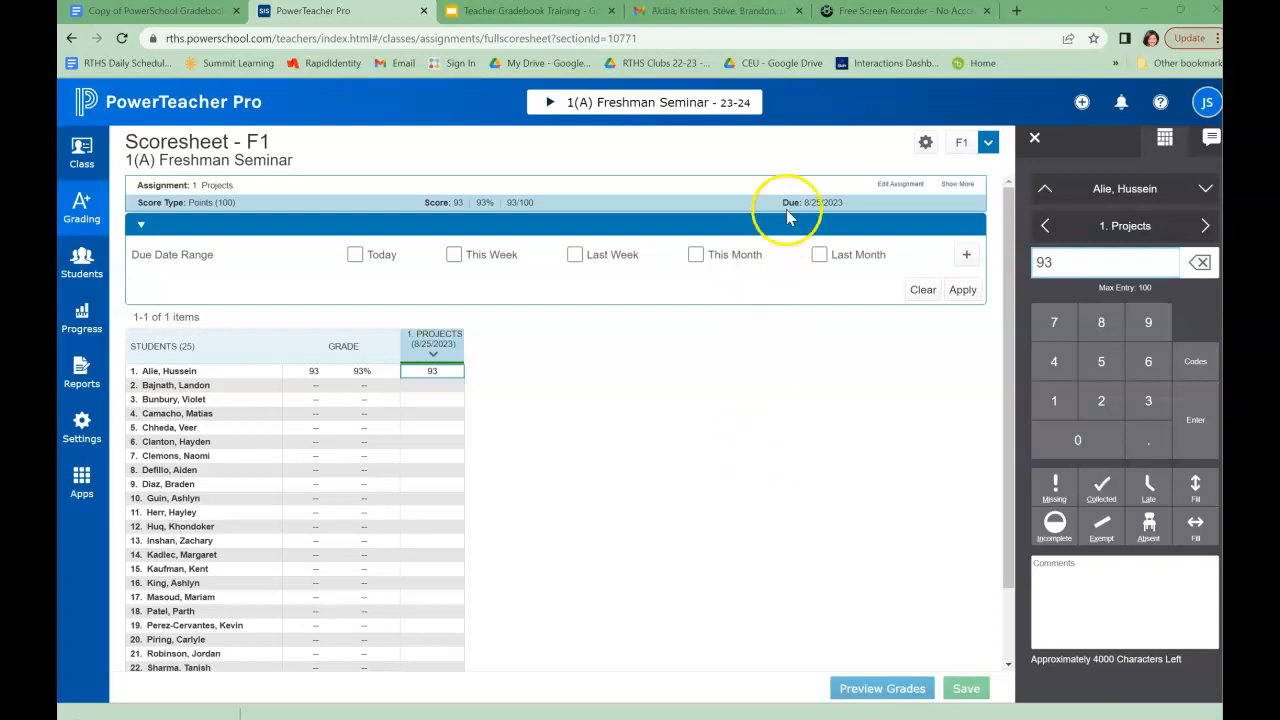
click(567, 12)
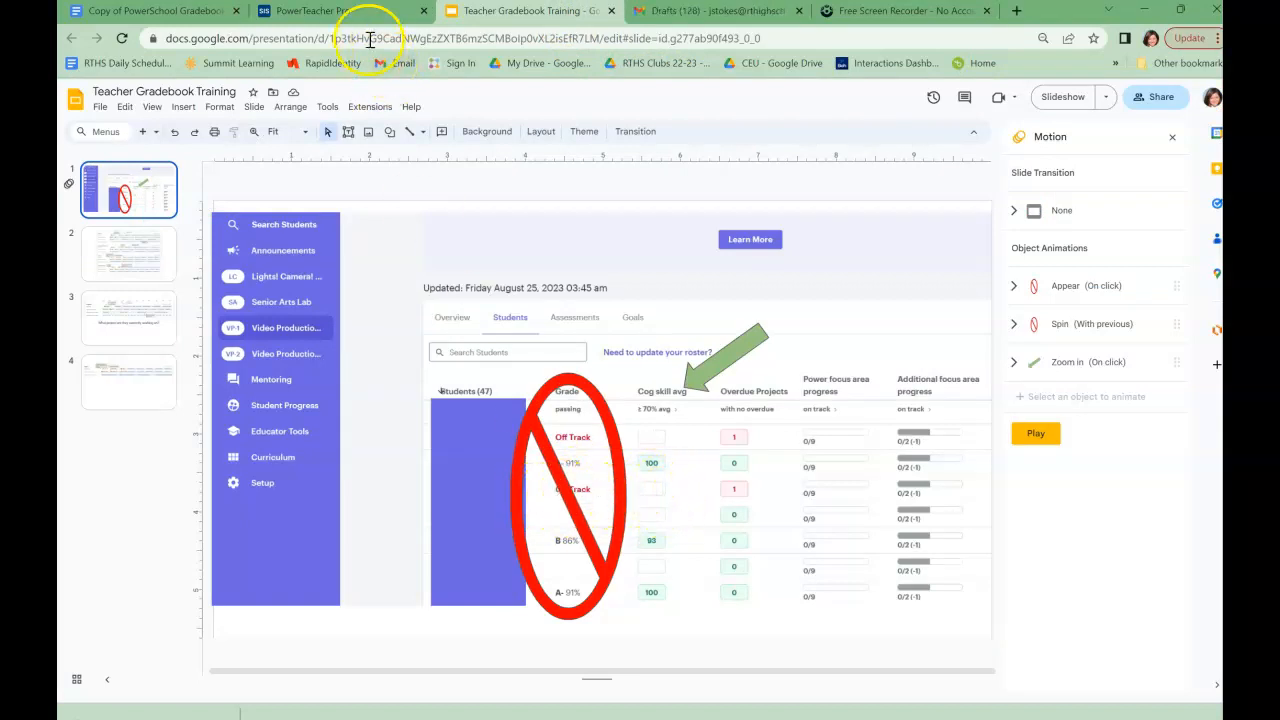
Switch to PowerTeacher Pro and enter a score of 0 in 1. Projects for the second student
click(332, 12)
click(428, 388)
text(0)
click(430, 398)
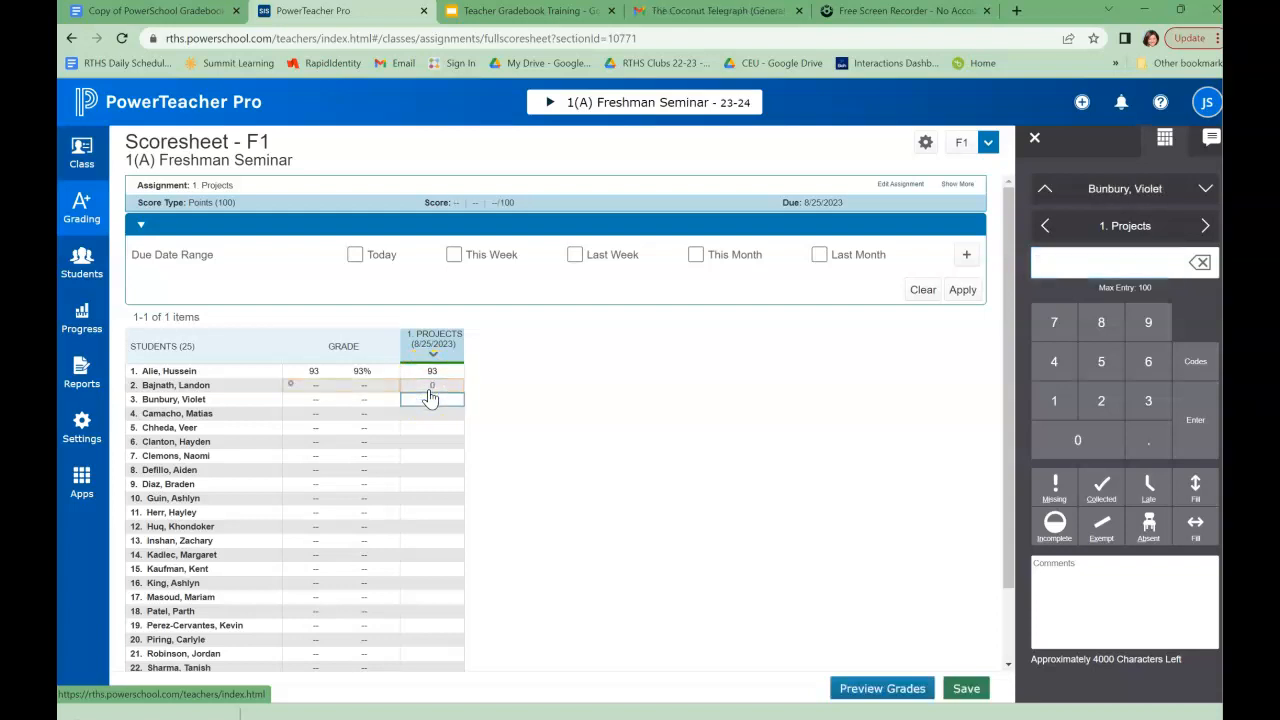
Flag the second student's 1. Projects score as Missing, with a comment giving the Cheese Puffs Video's Quarter 1 deadline and permanent -5 penalty
click(432, 386)
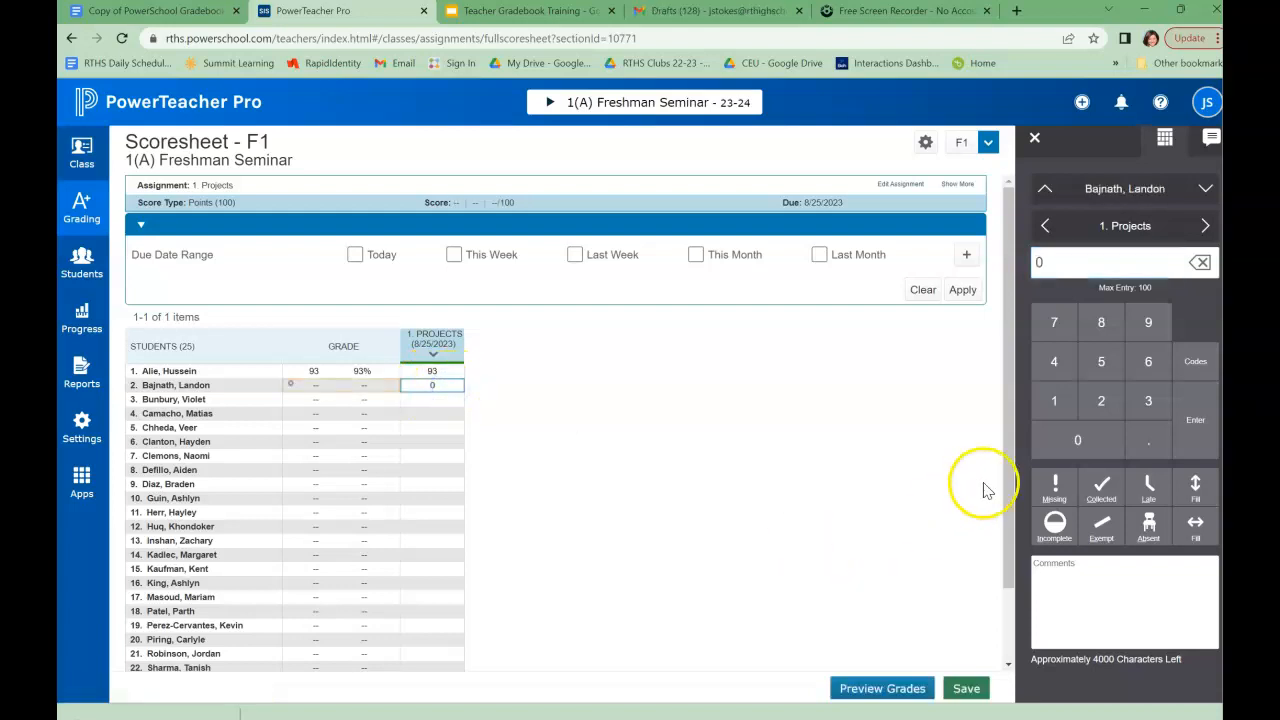
click(1066, 492)
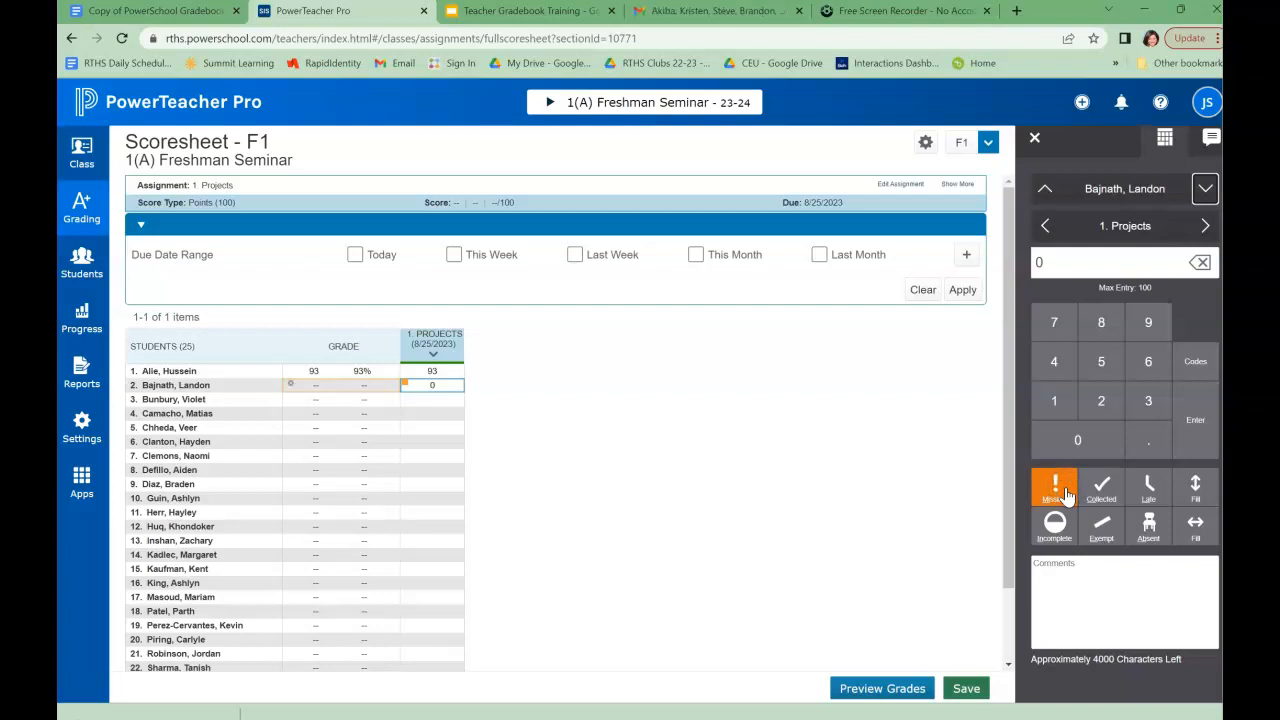
click(1054, 572)
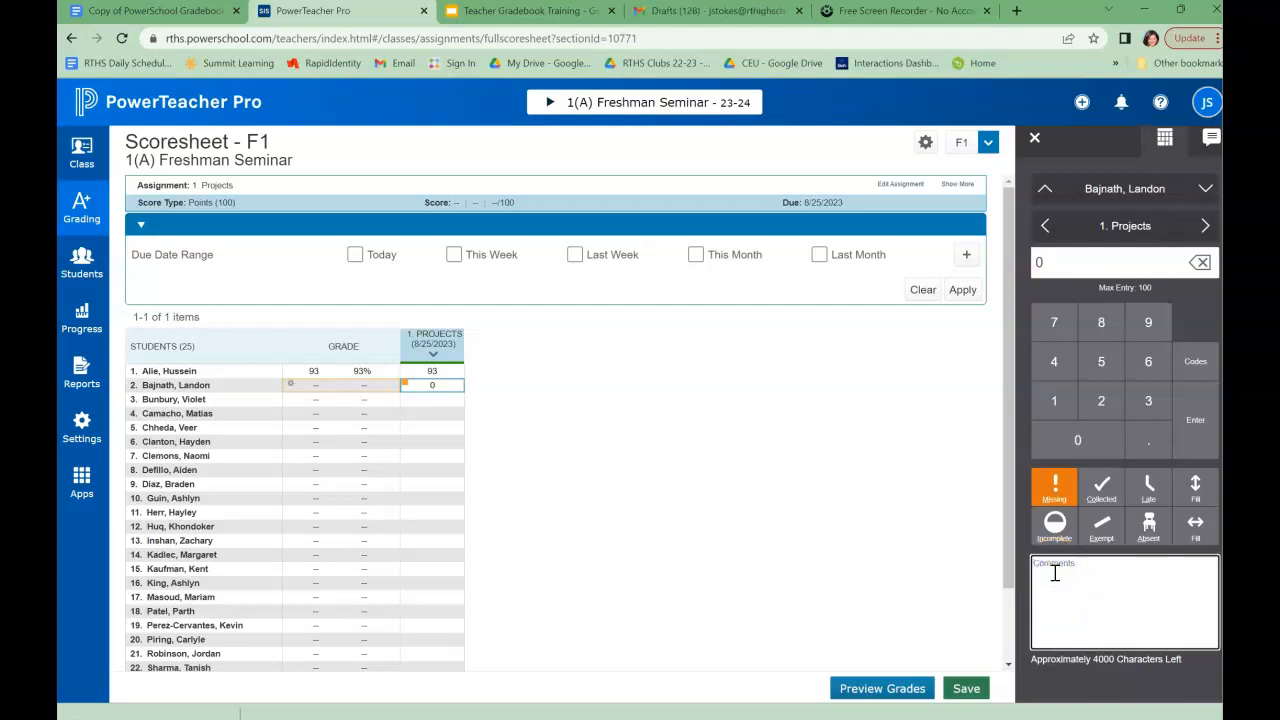
text(Student has not turne)
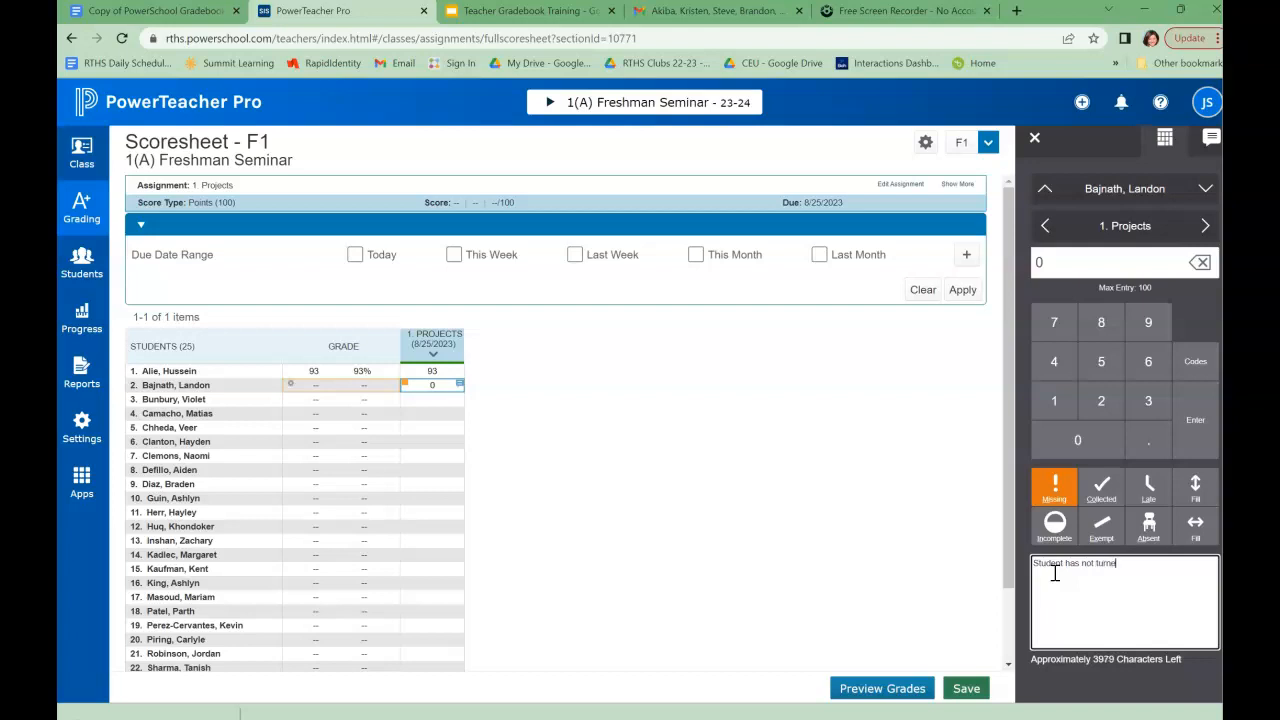
text( their History of Cheese Puffs Video. They)
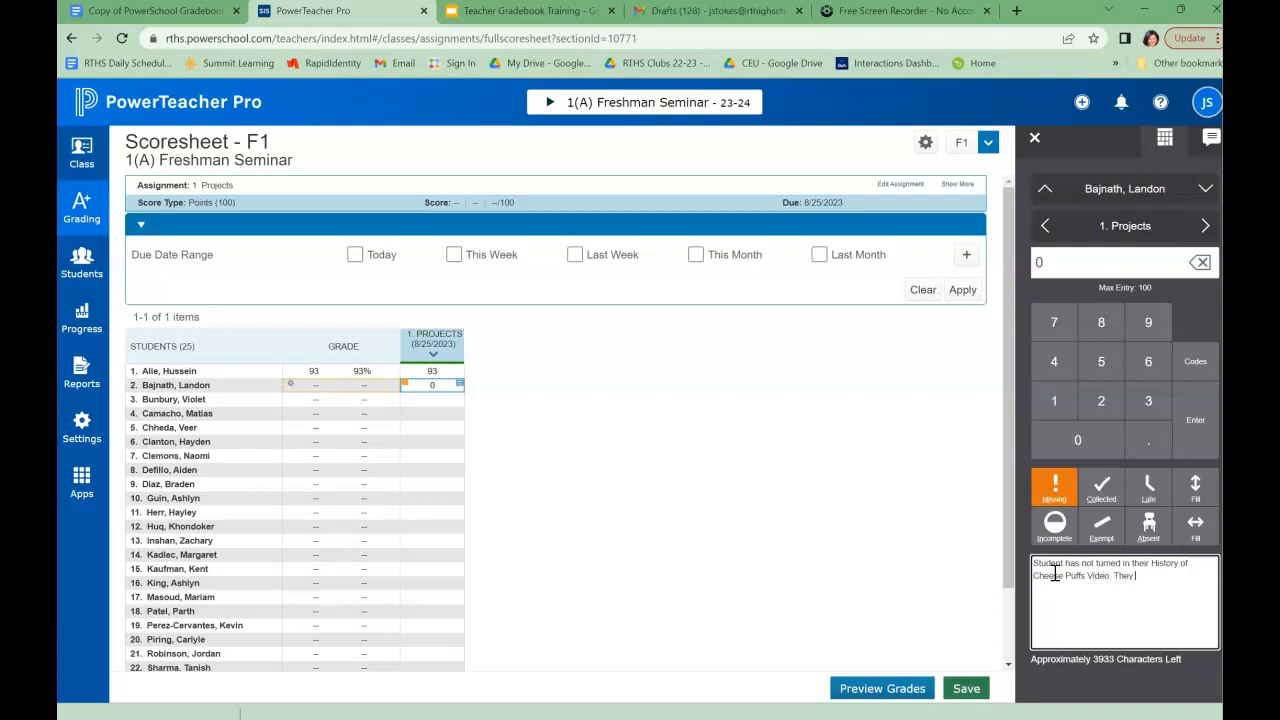
text( have until the end of Quarter 1)
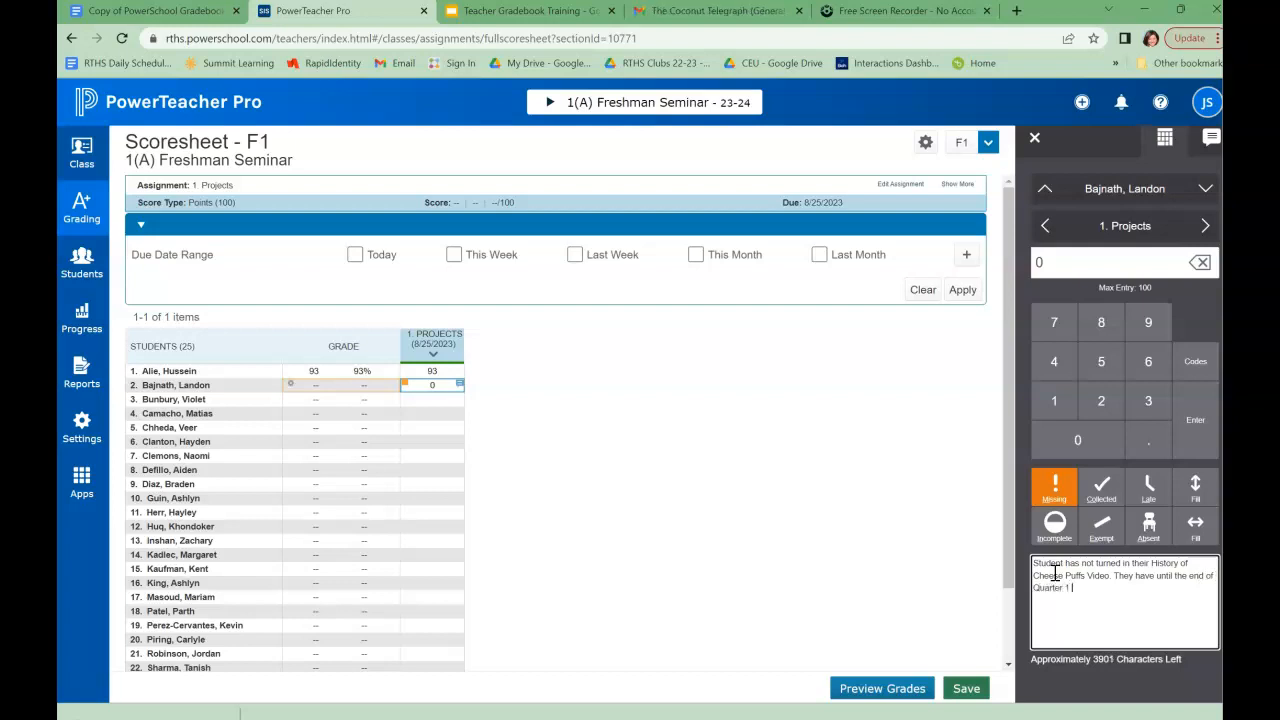
text(bmit this work)
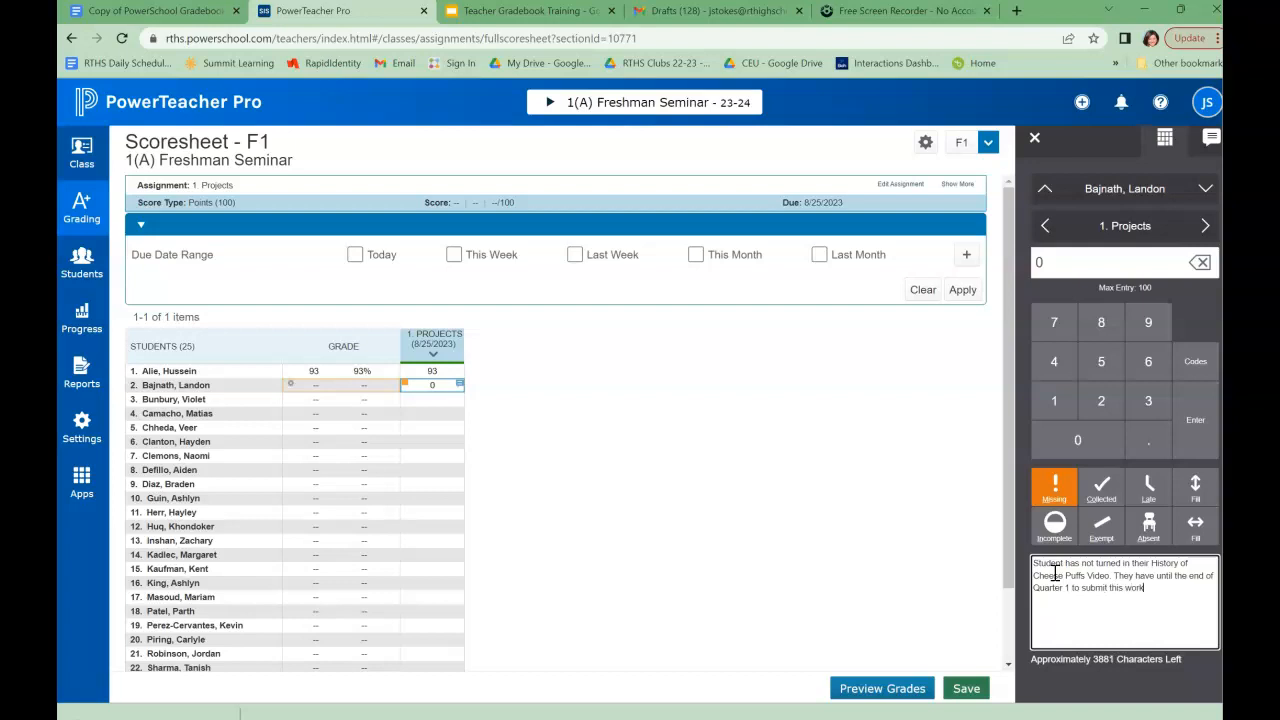
text(e it will become per)
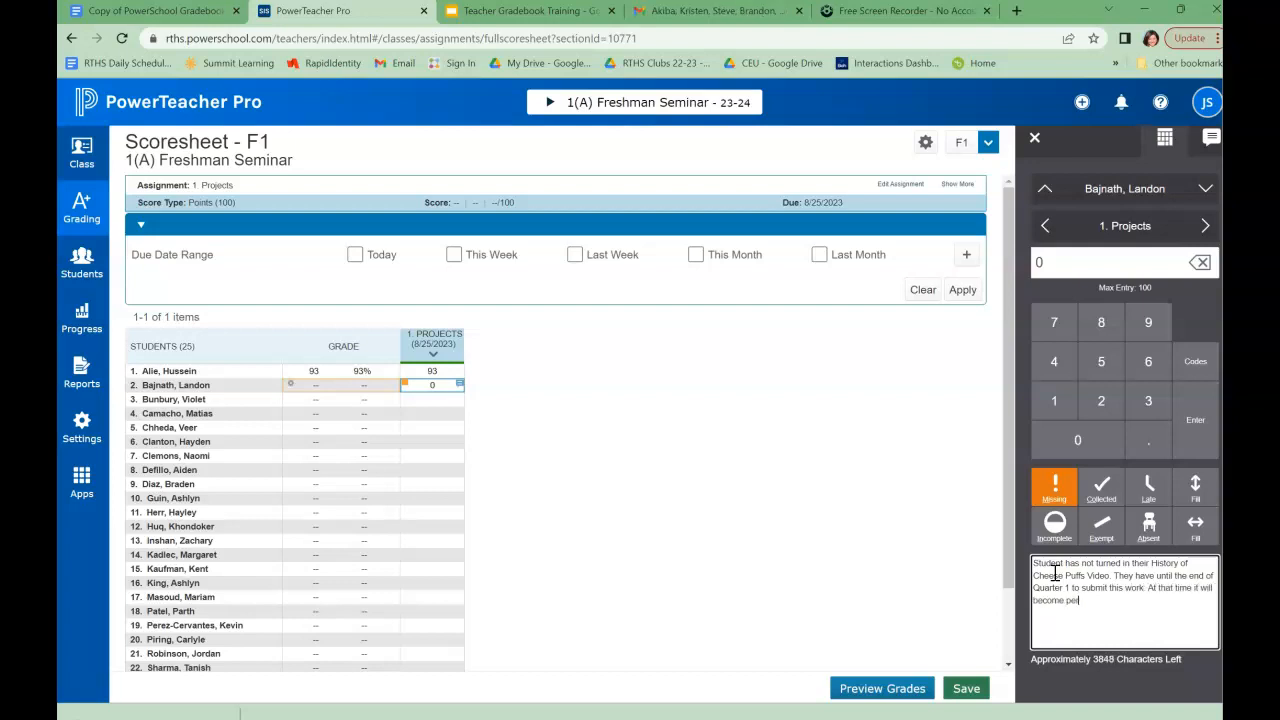
text(manently missi)
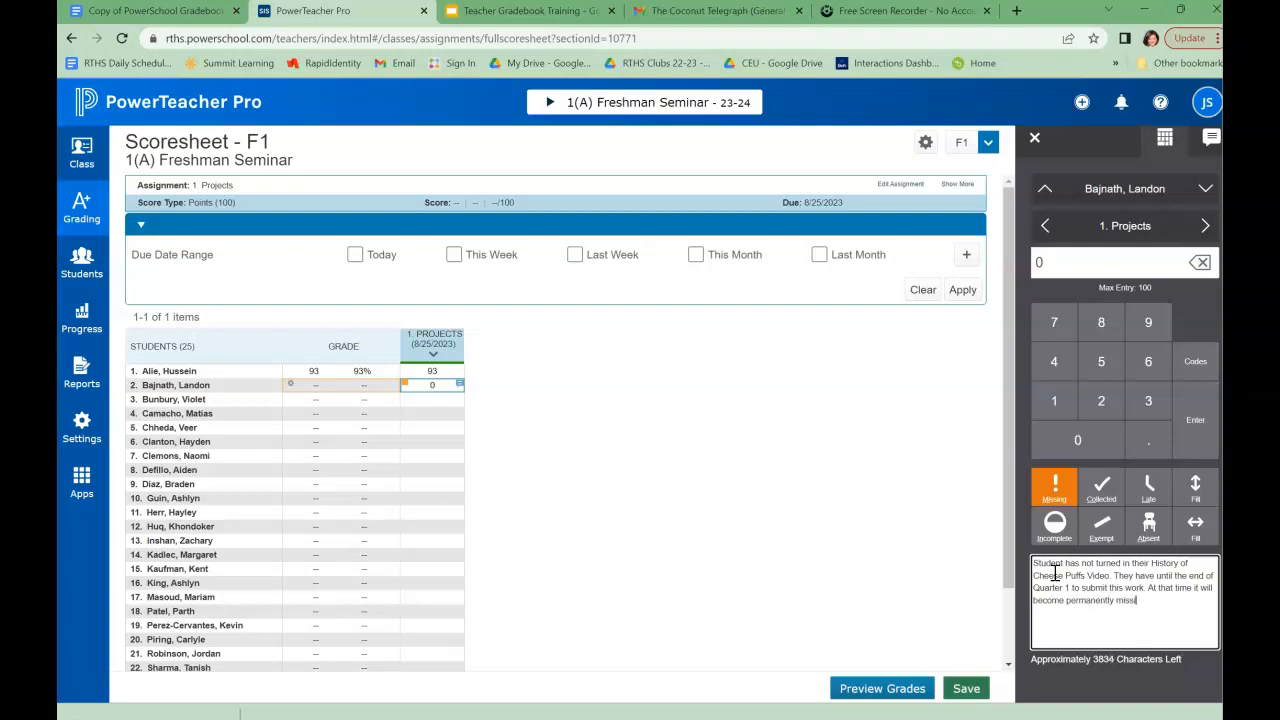
text(lt in)
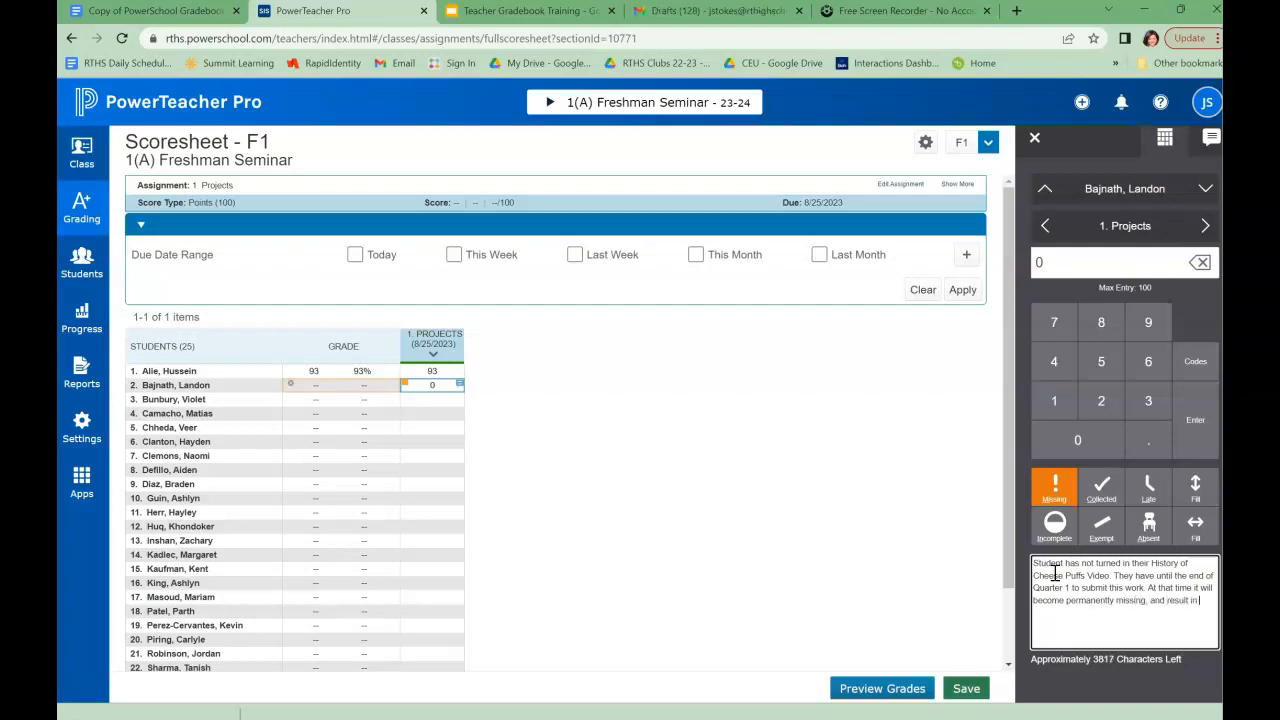
text( a permanent -5 from their final grade.)
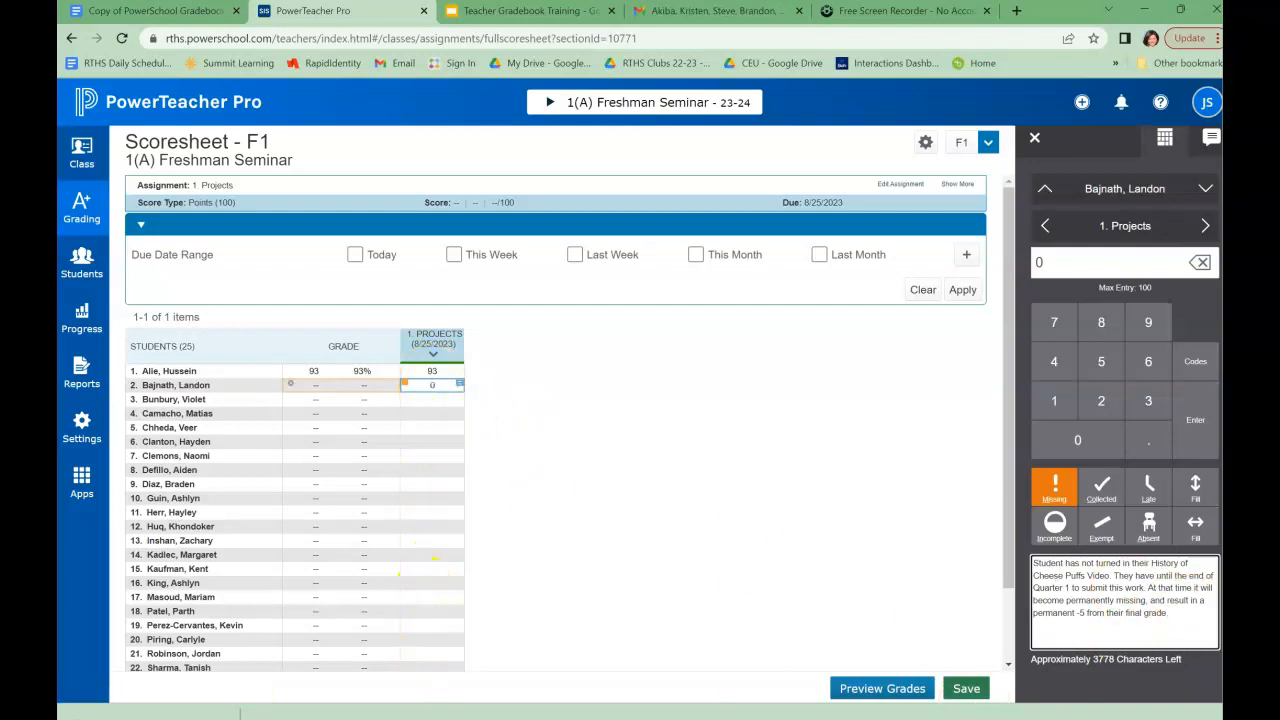
Add a separate paragraph to the second student's comment reading "Student has not turned their Bob Project."
drag(1175, 614, 1027, 572)
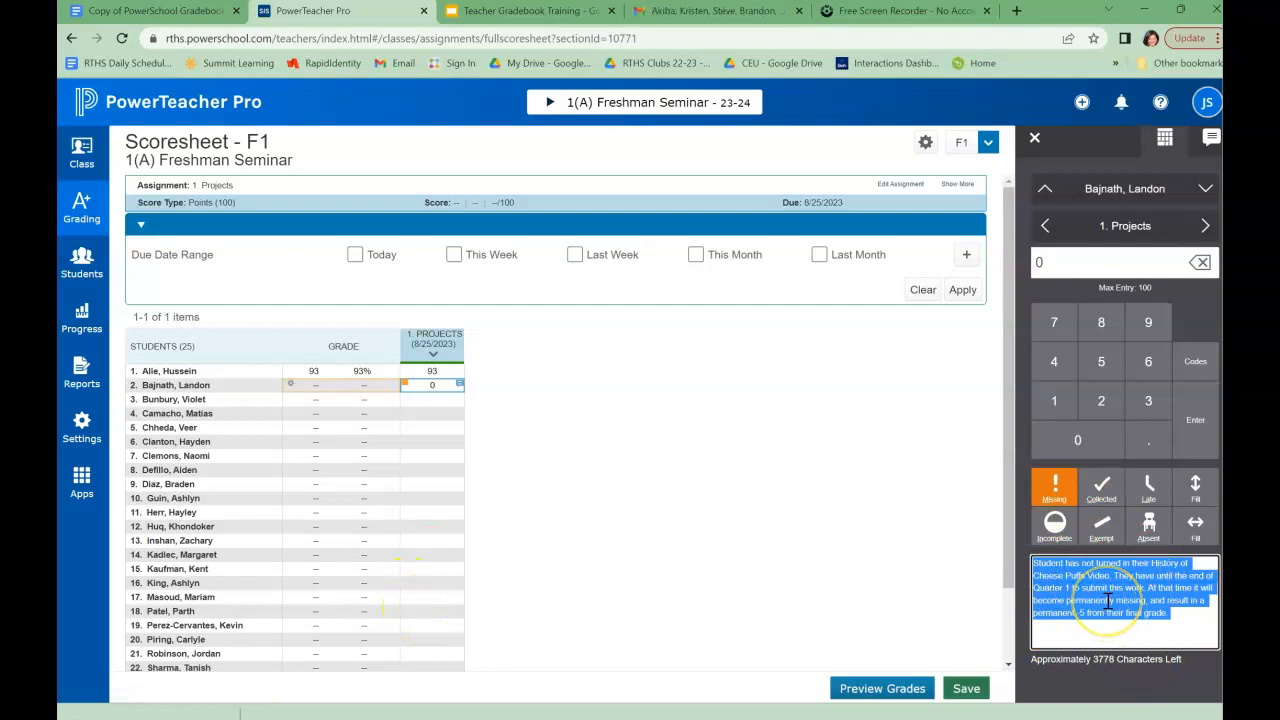
click(1170, 614)
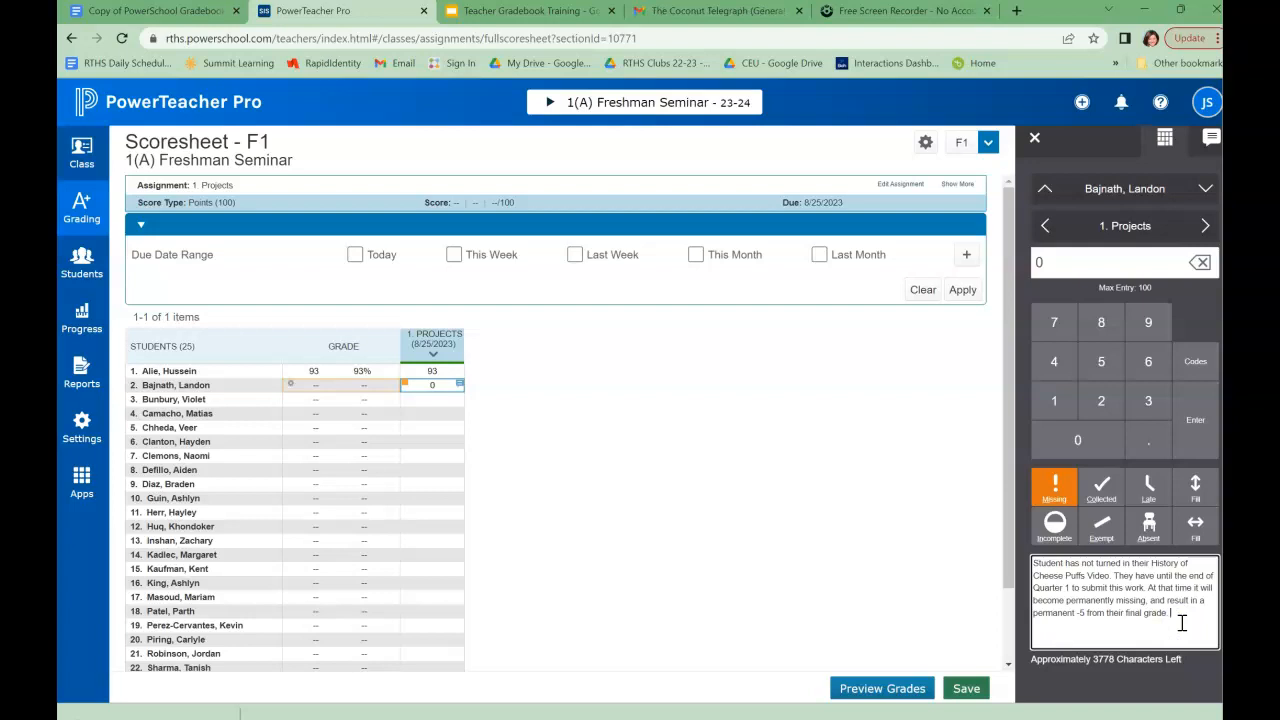
key(Return)
click(1034, 640)
text(8)
drag(1128, 634, 1031, 636)
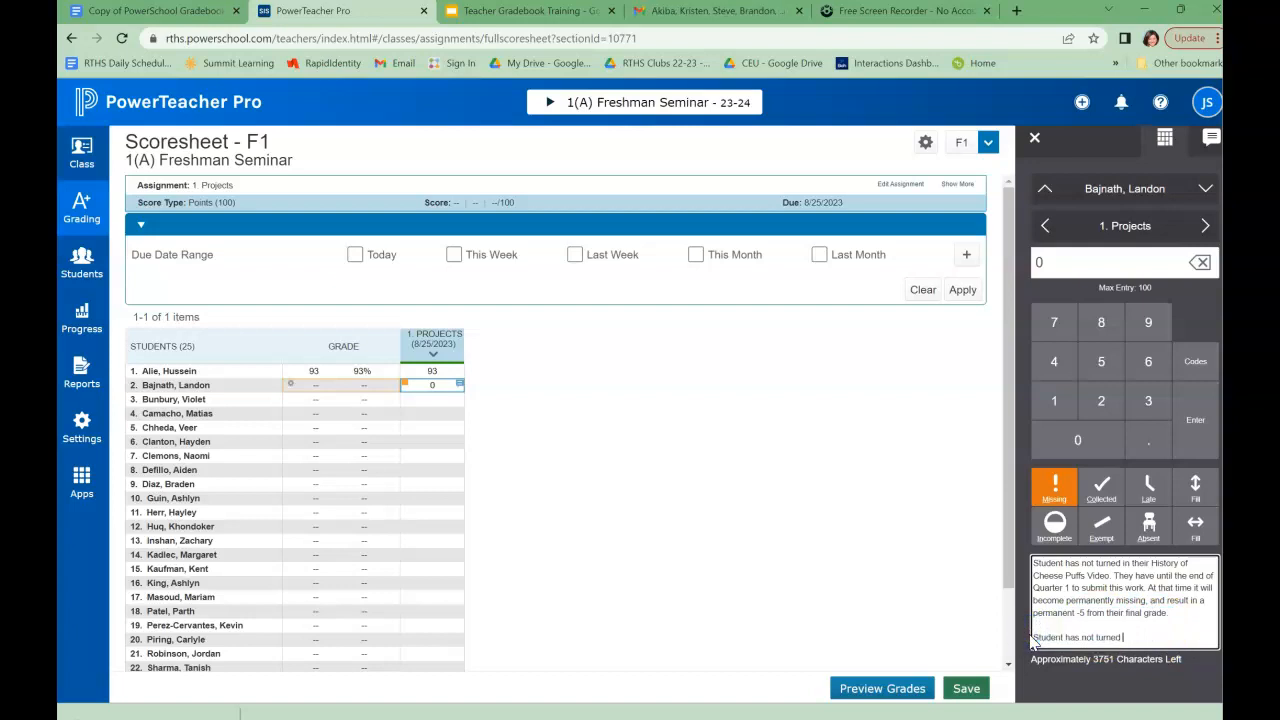
text(their Bab Project.)
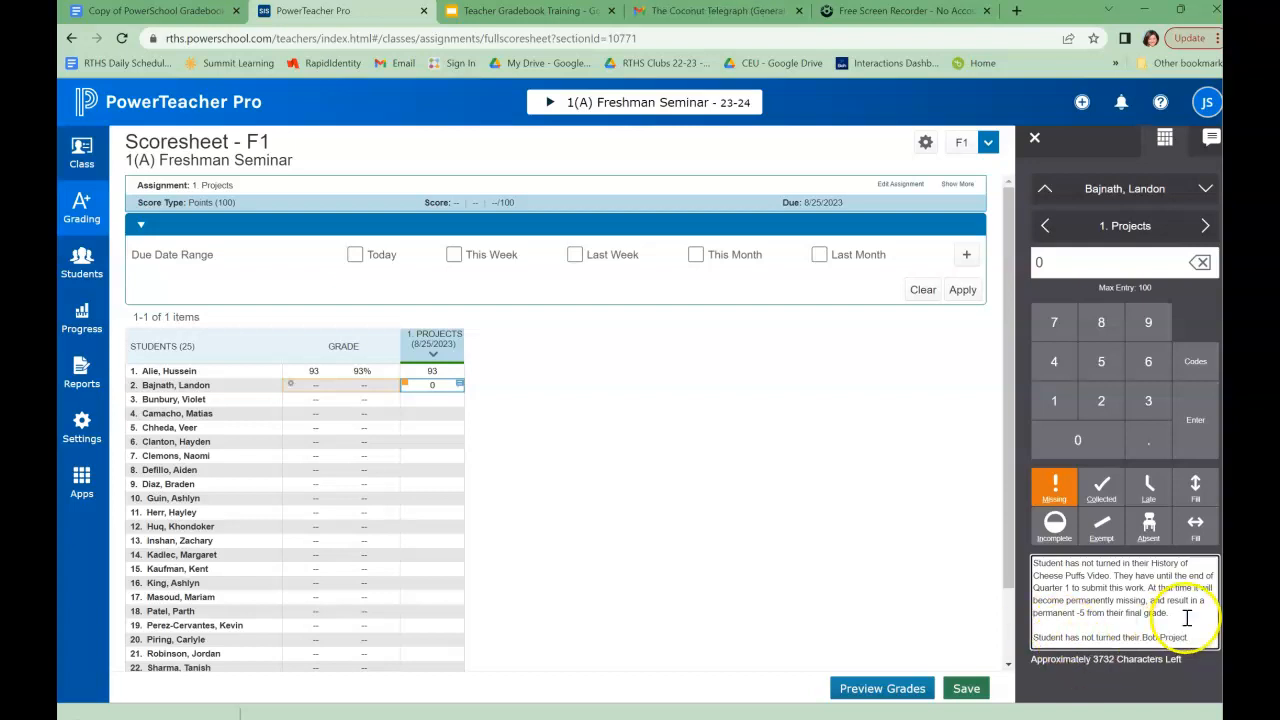
Copy the Quarter 1 deadline and -5 penalty sentences from the first comment paragraph to the end of the Bob Project sentence
drag(1140, 624, 1116, 580)
key(ctrl+c)
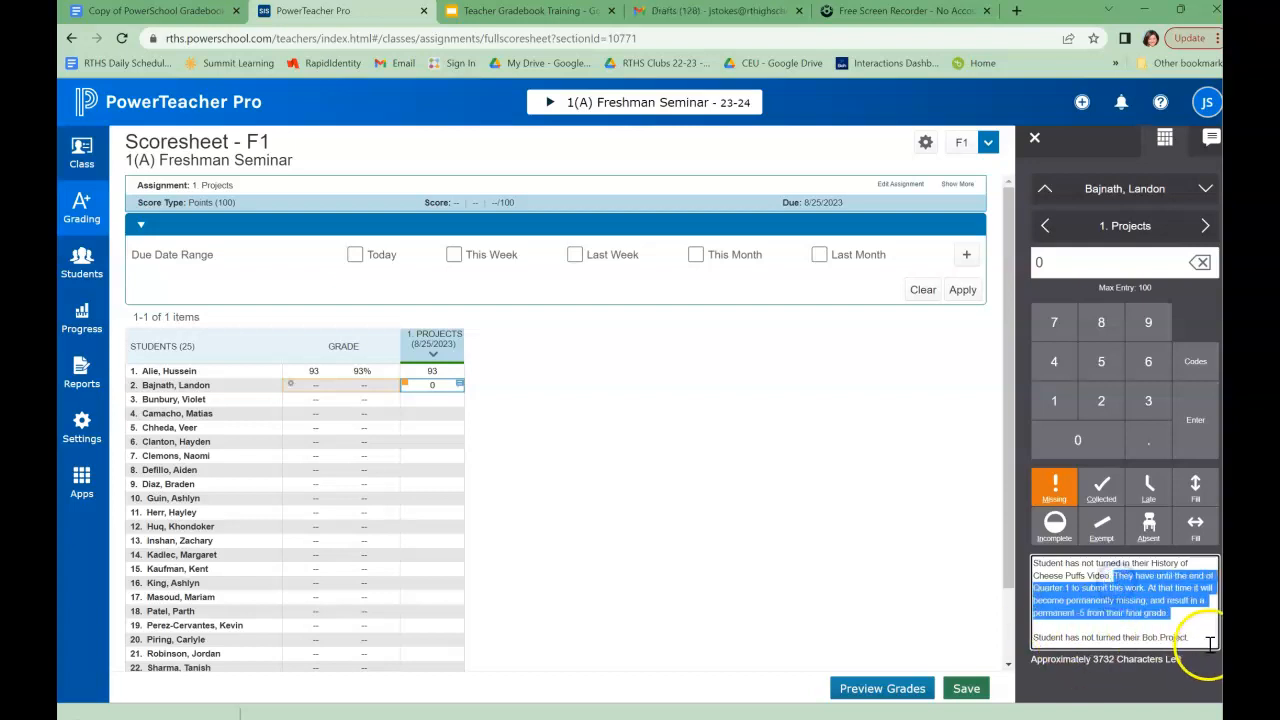
click(1196, 638)
key(ctrl+v)
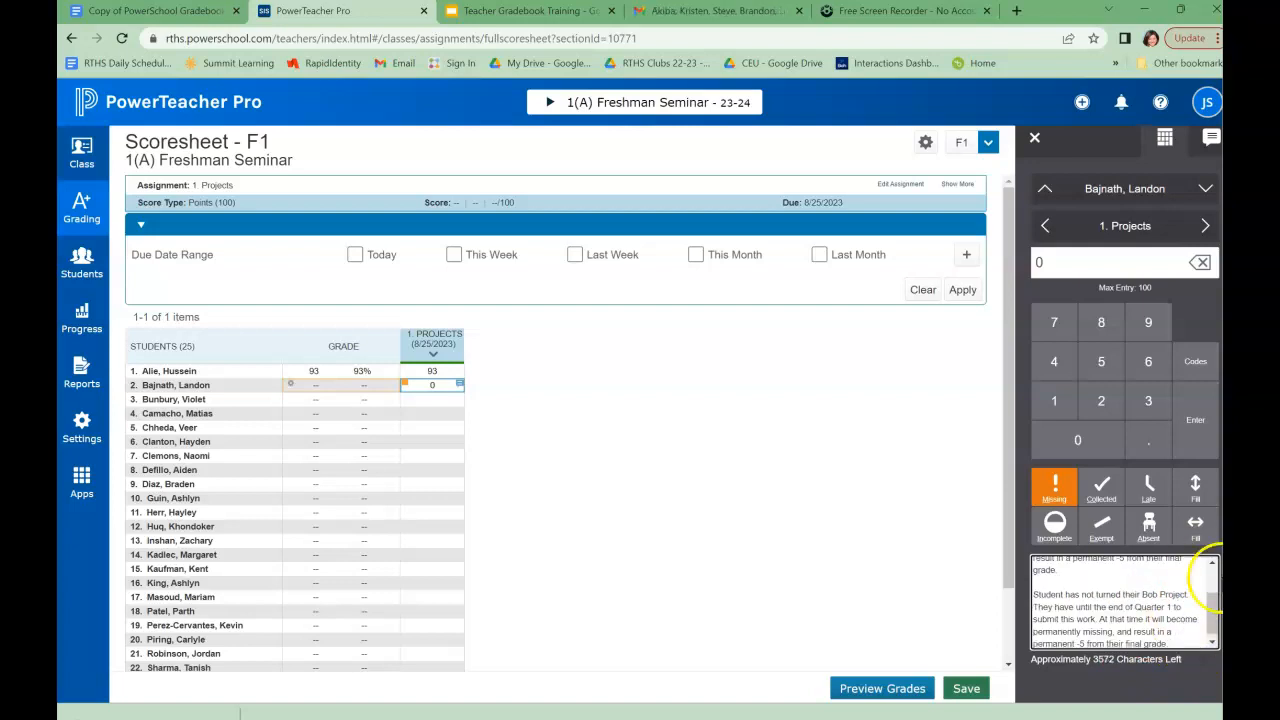
Delete the History of Cheese Puffs Video paragraph and its blank line from the second student's comment
drag(1211, 595, 1206, 568)
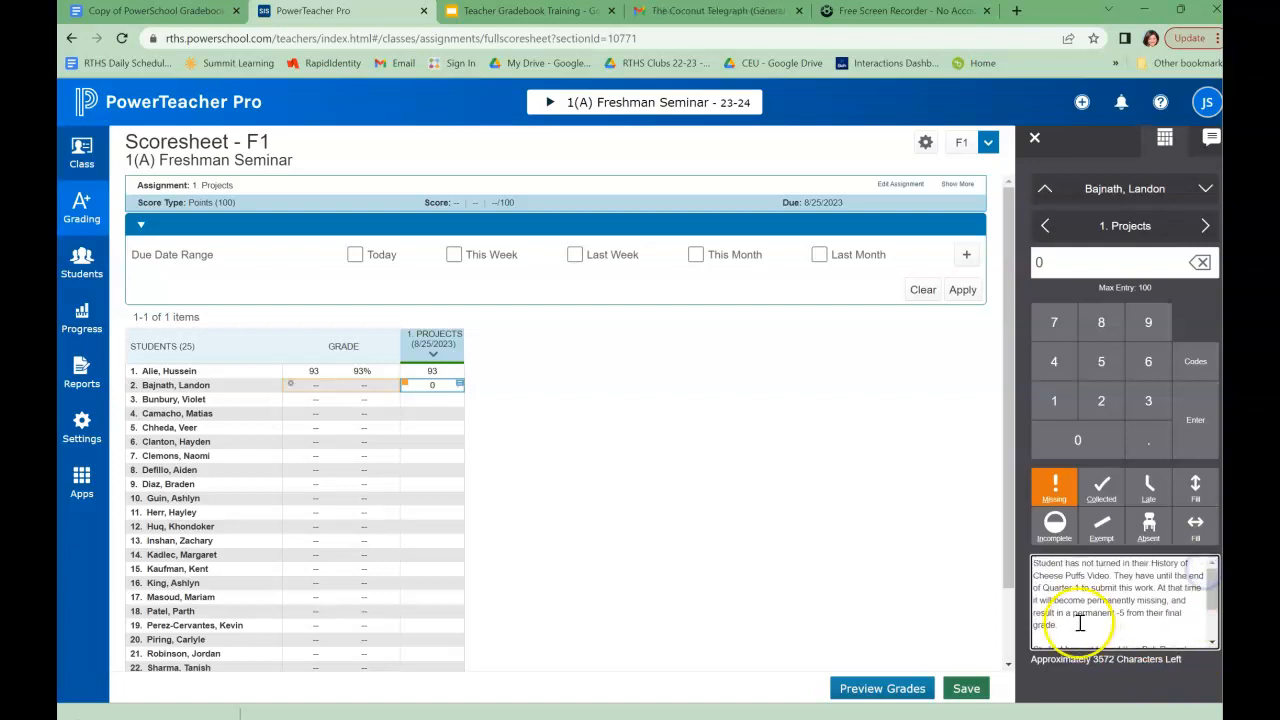
drag(1072, 630, 1034, 565)
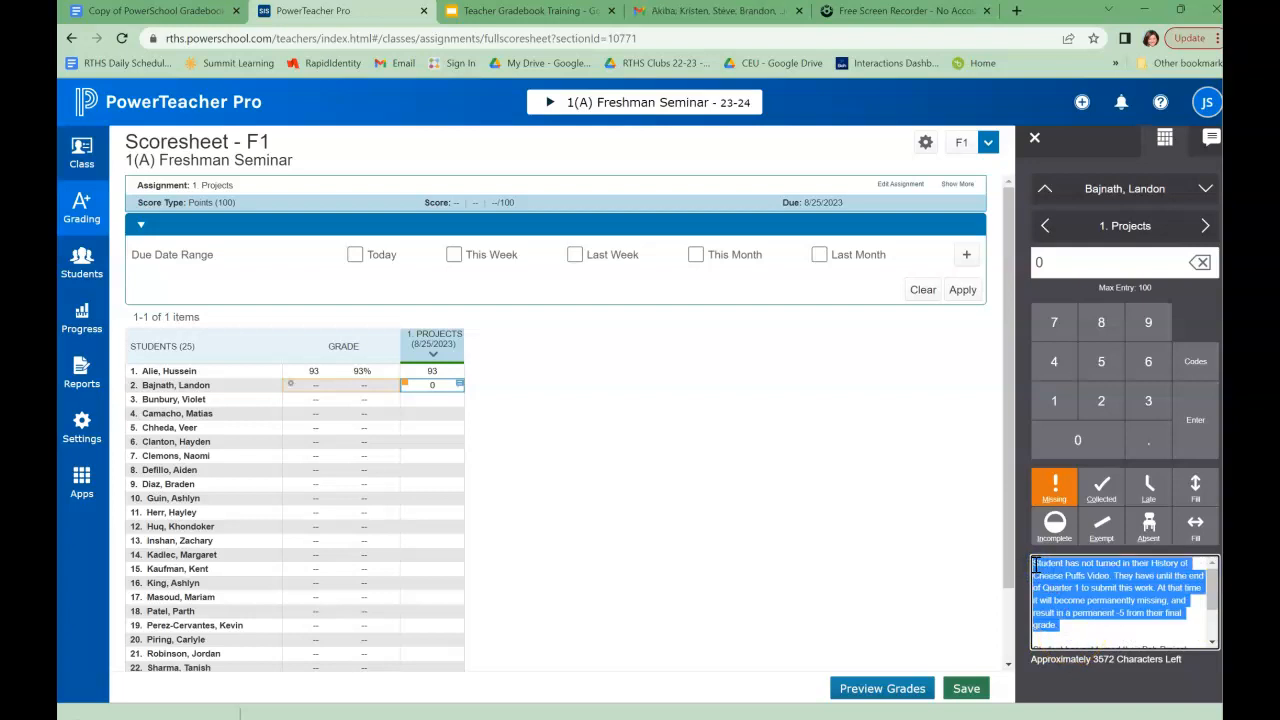
key(Delete)
key(Delete)
key(Delete)
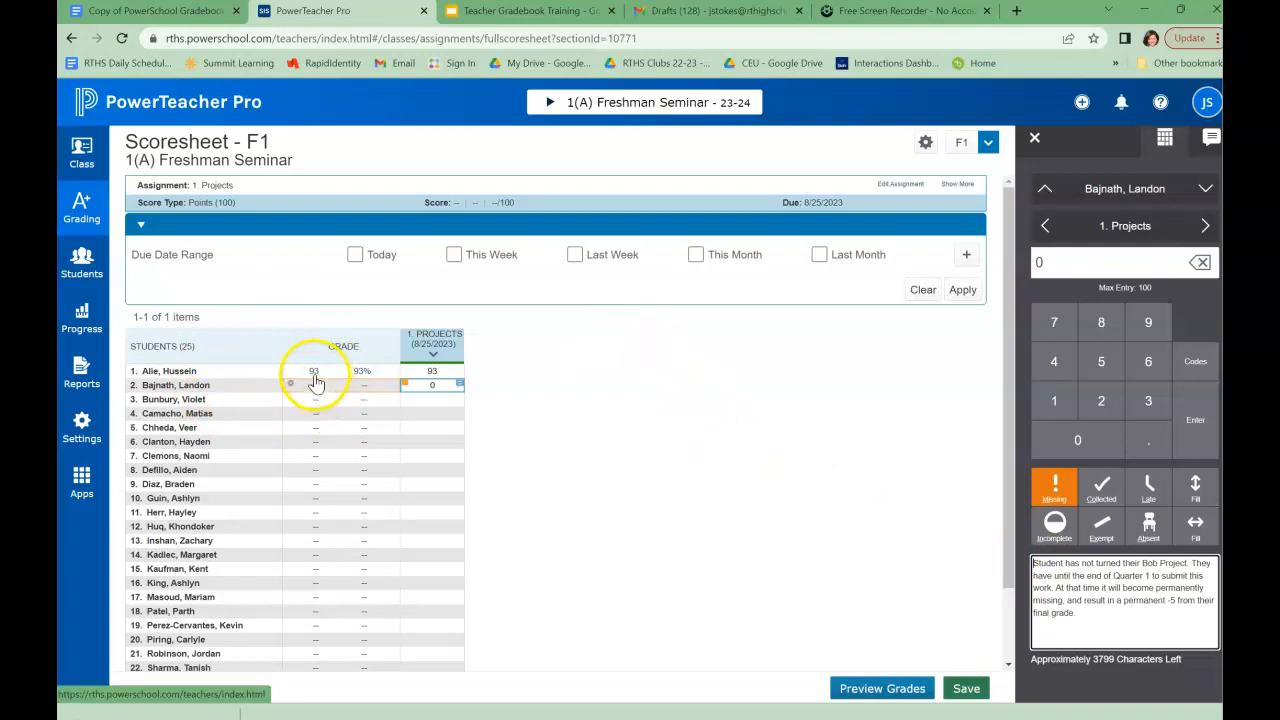
Copy the second student's Bob Project comment to the first student's 1. Projects score and flag that score as Missing
click(314, 372)
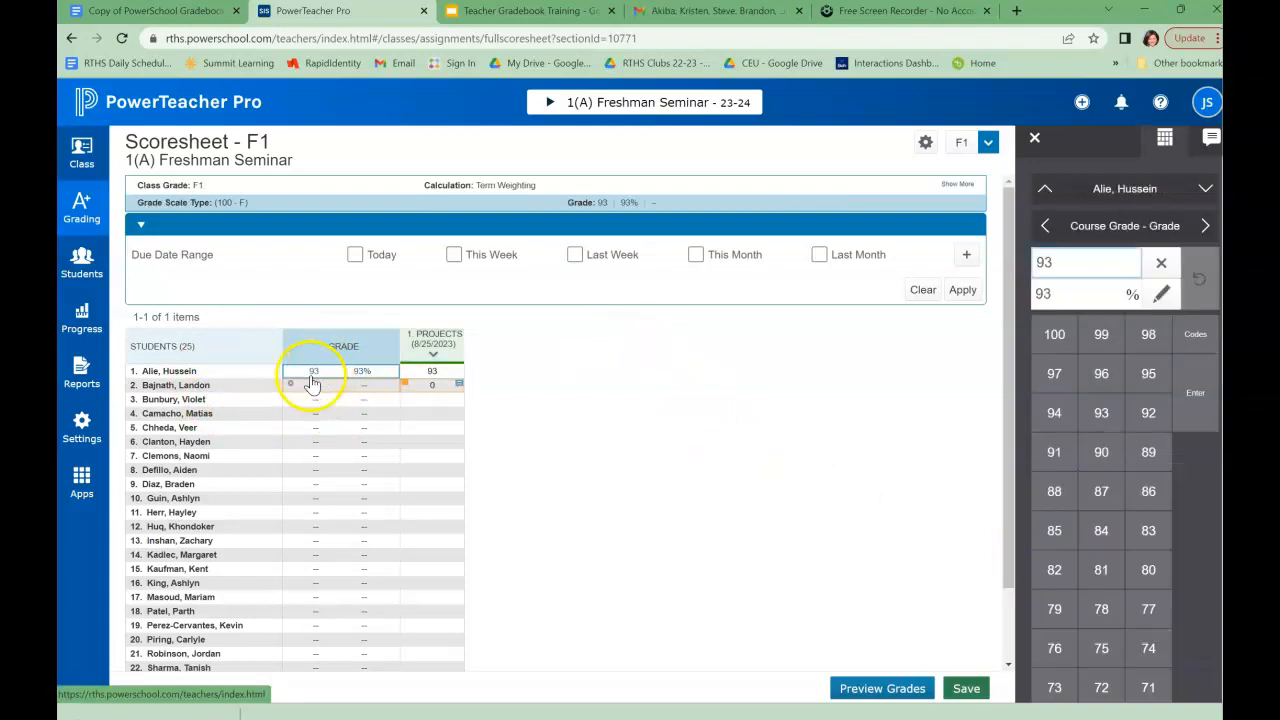
click(436, 373)
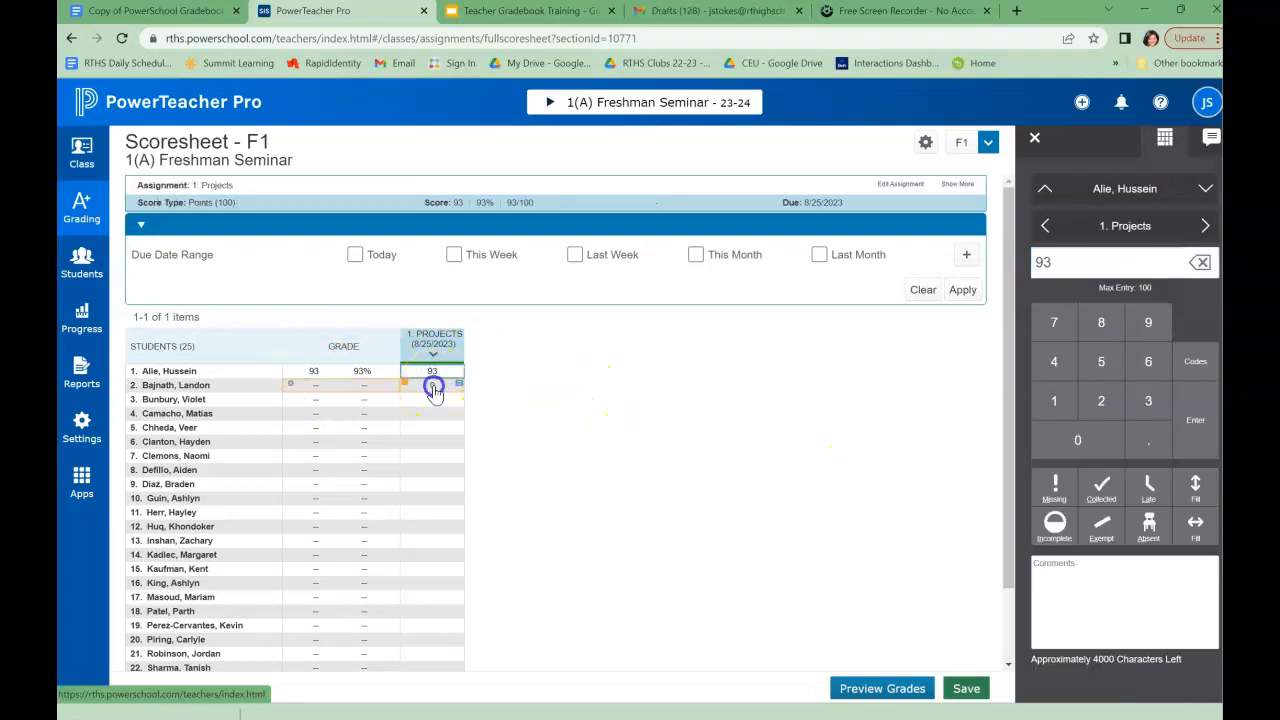
click(432, 385)
drag(1128, 614, 1040, 540)
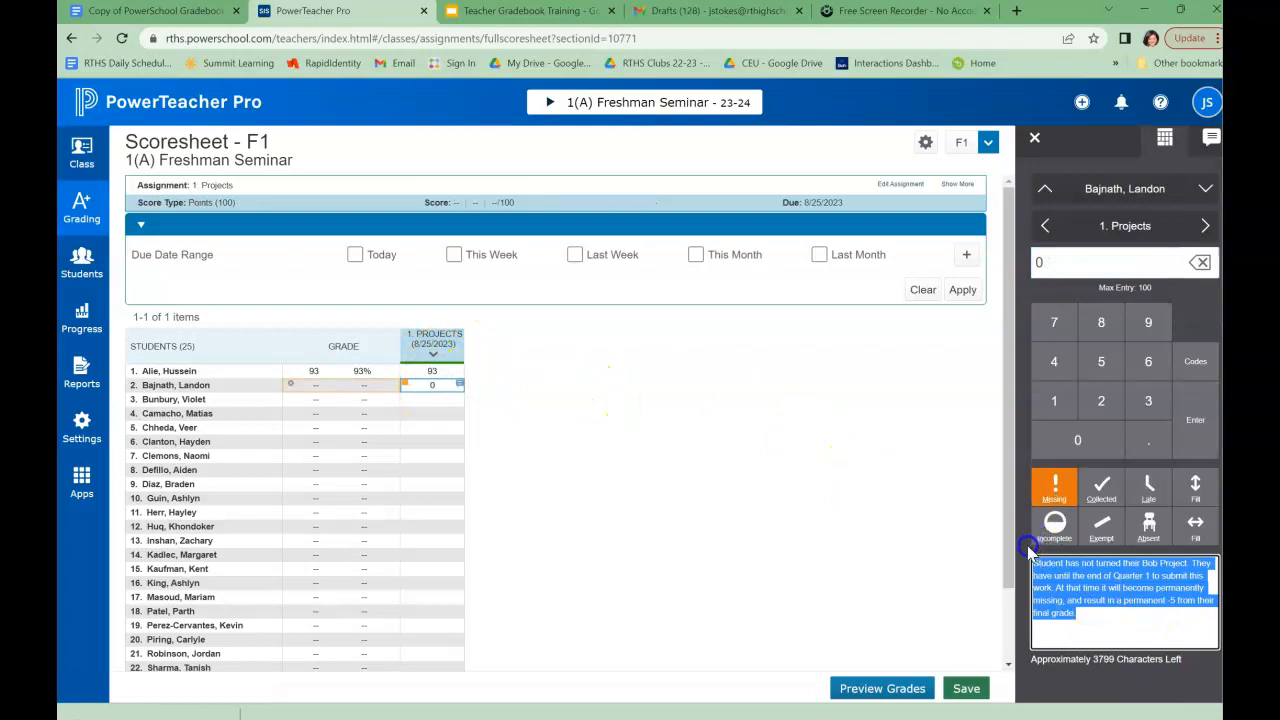
click(445, 371)
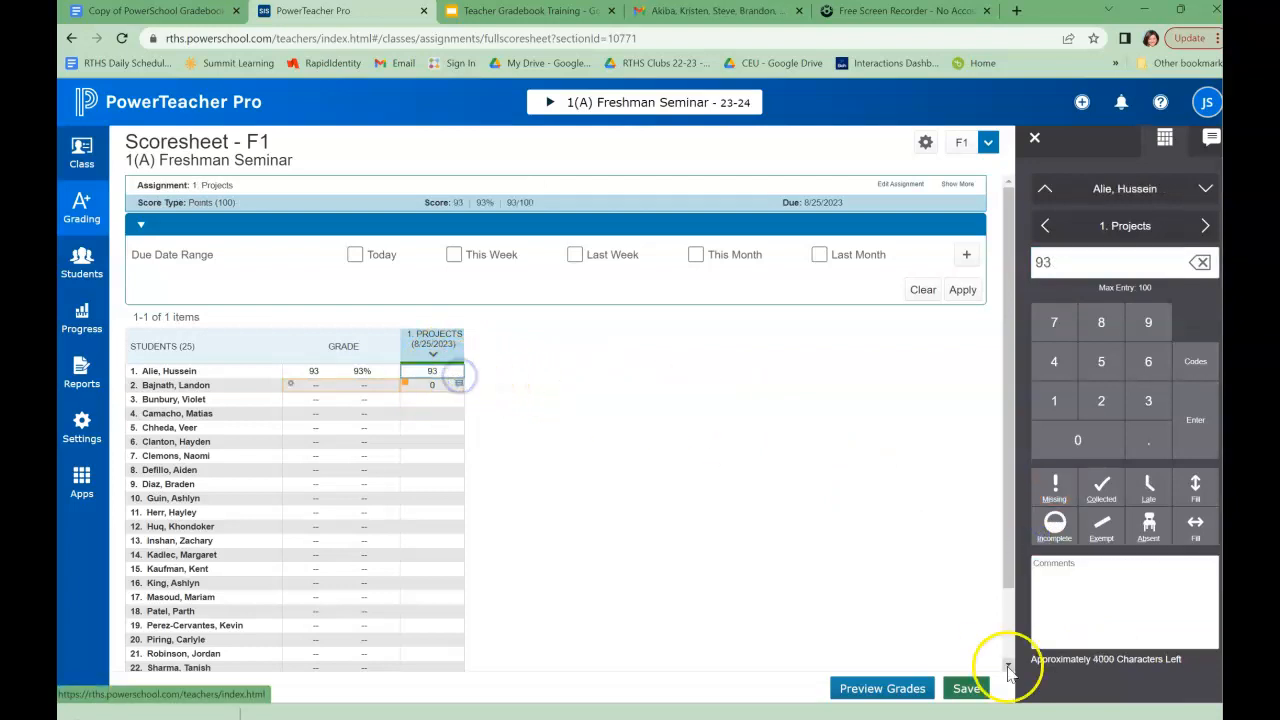
click(1067, 600)
key(ctrl+v)
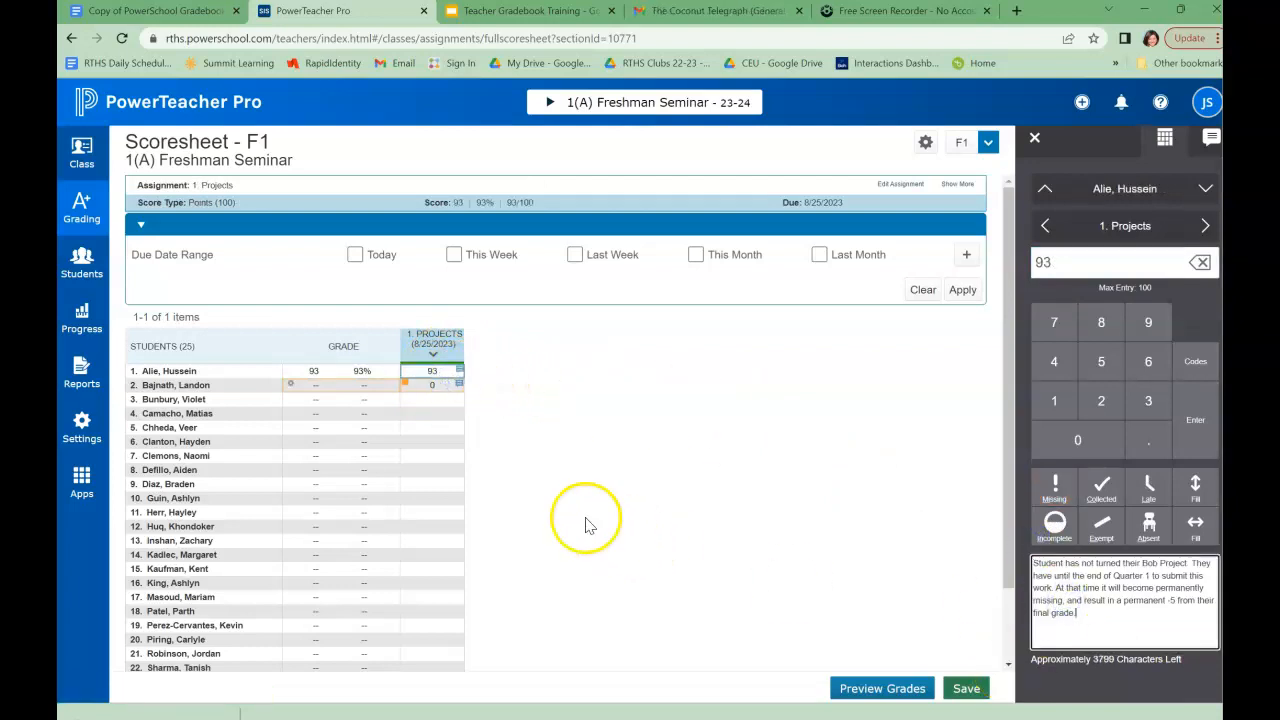
click(1054, 488)
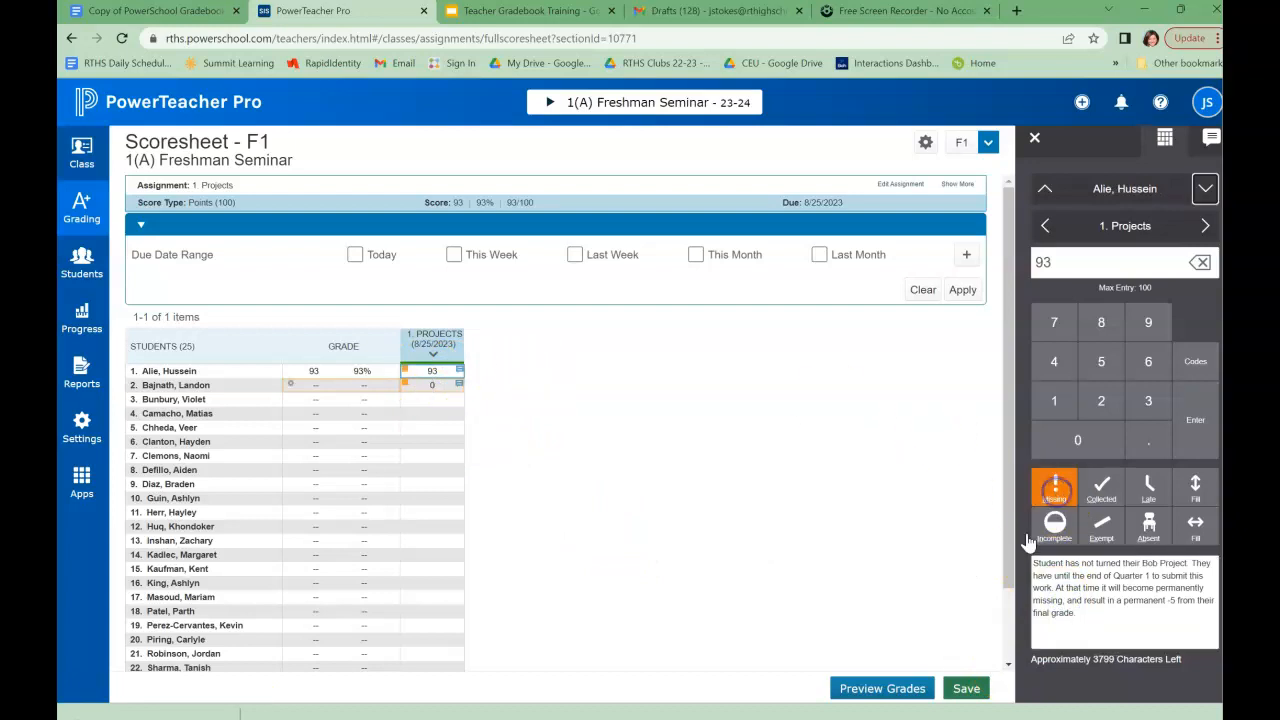
Override the first student's course grade with 88 and 88%, and save the scoresheet
click(361, 372)
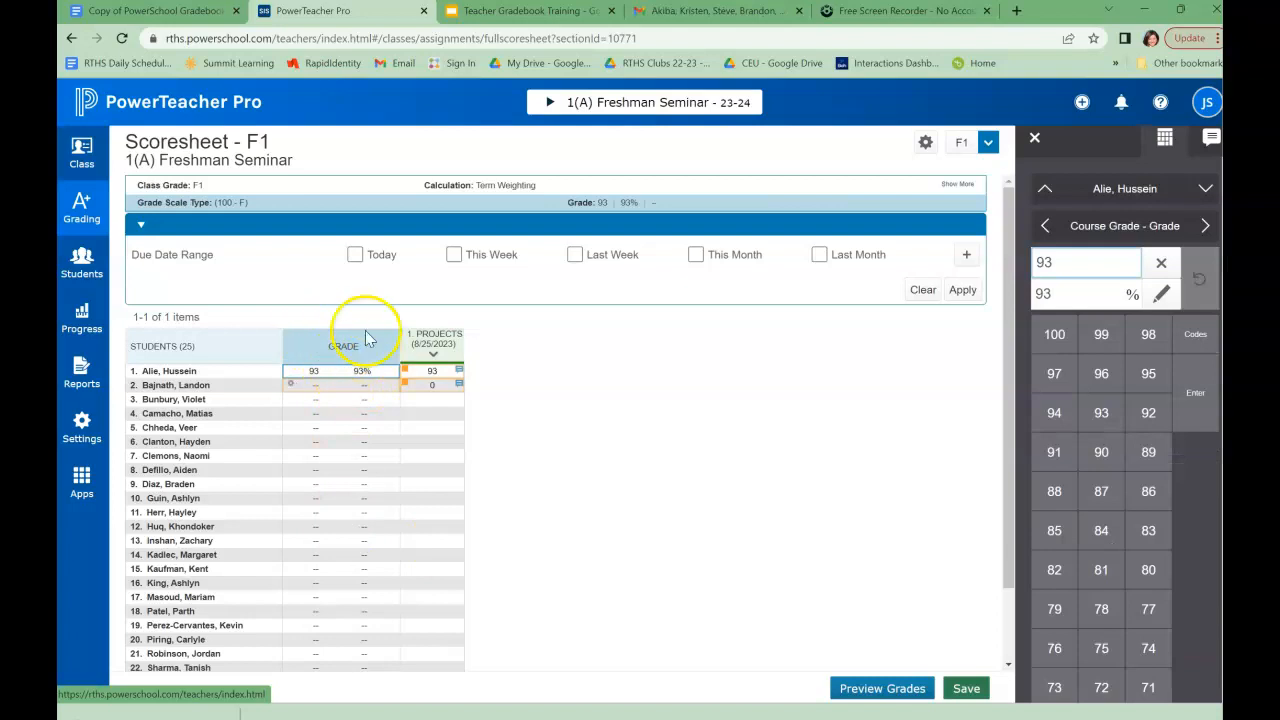
click(1062, 262)
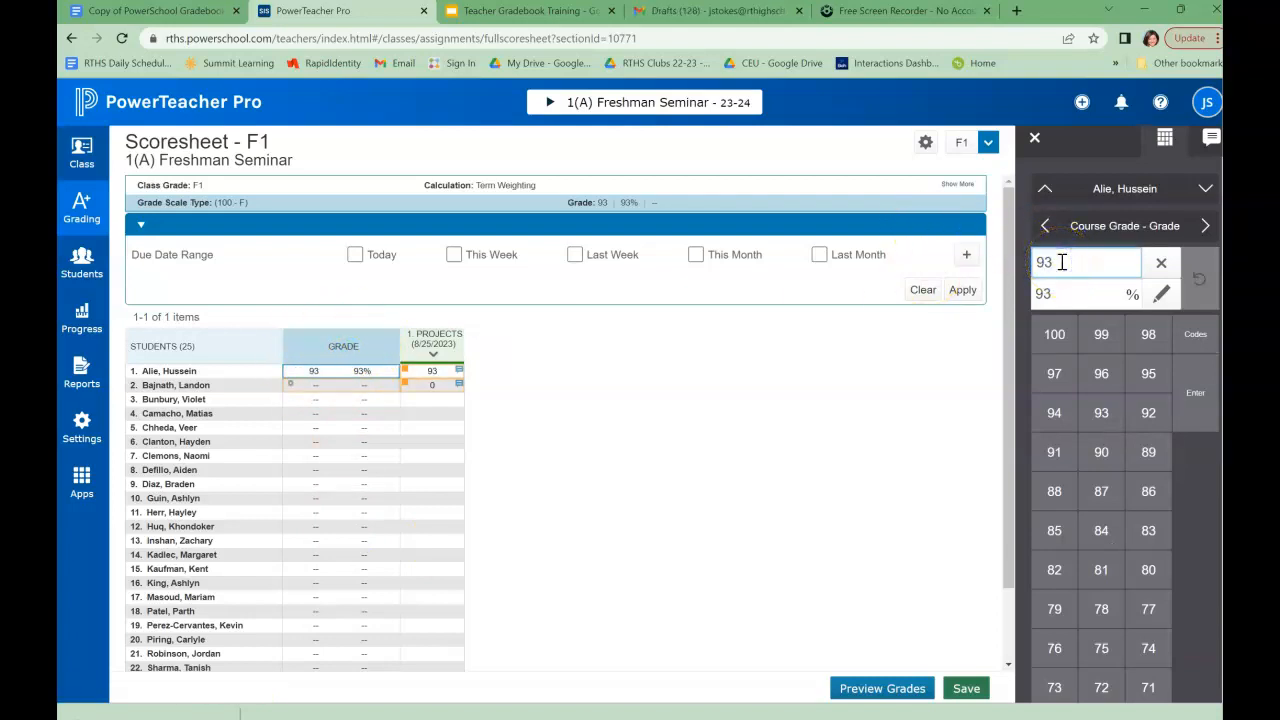
key(BackSpace)
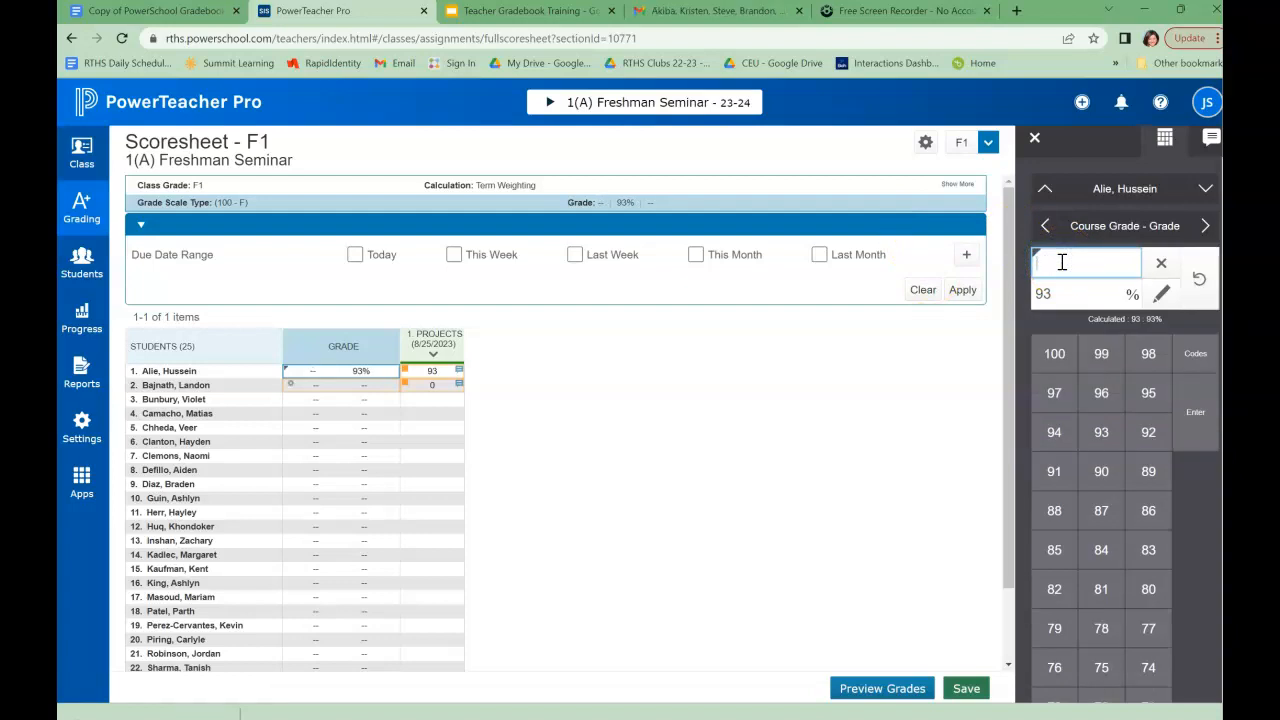
text(88)
click(1062, 294)
text(88)
click(966, 688)
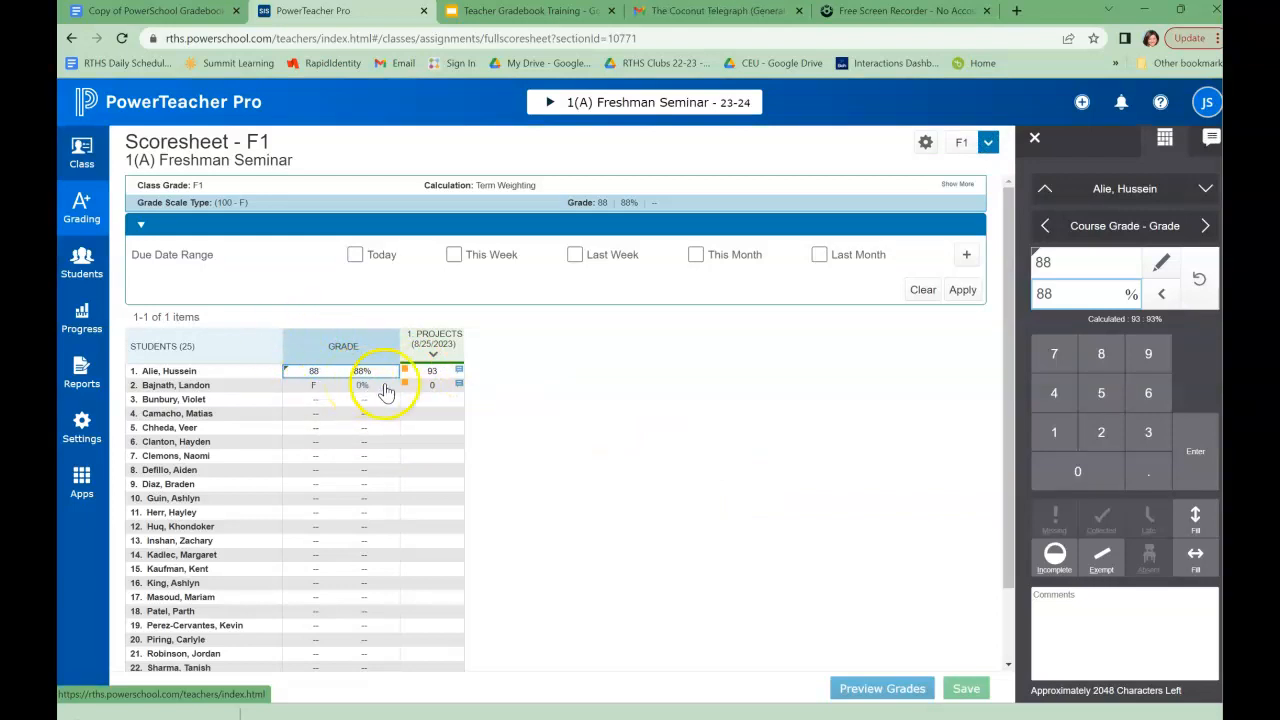
Clear the comment and the Missing flag from the first student's 1. Projects score
click(431, 376)
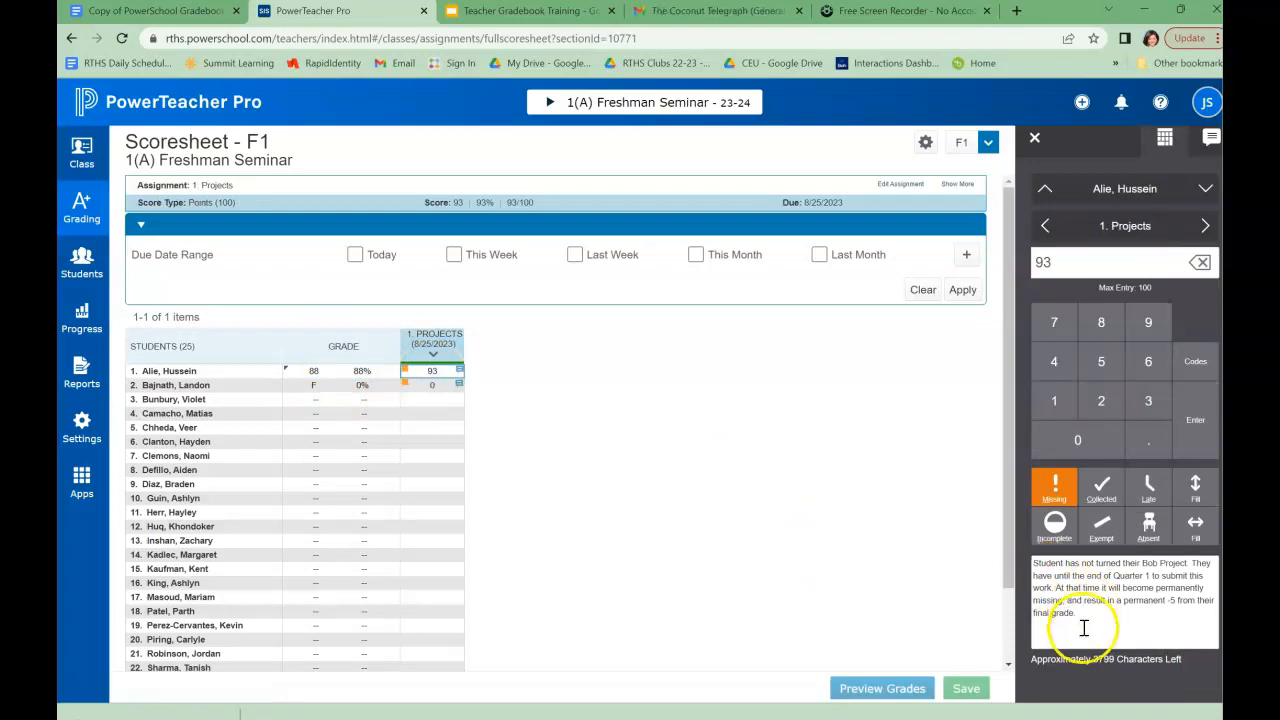
drag(1084, 625, 1033, 563)
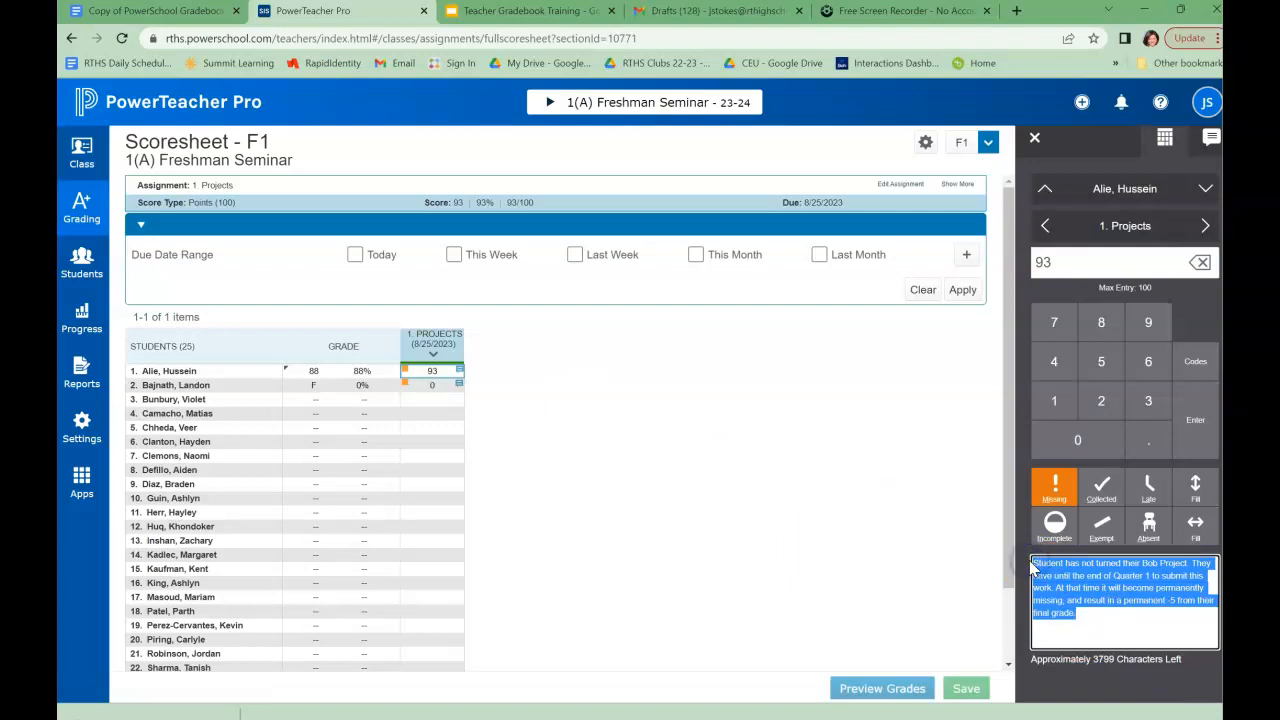
key(BackSpace)
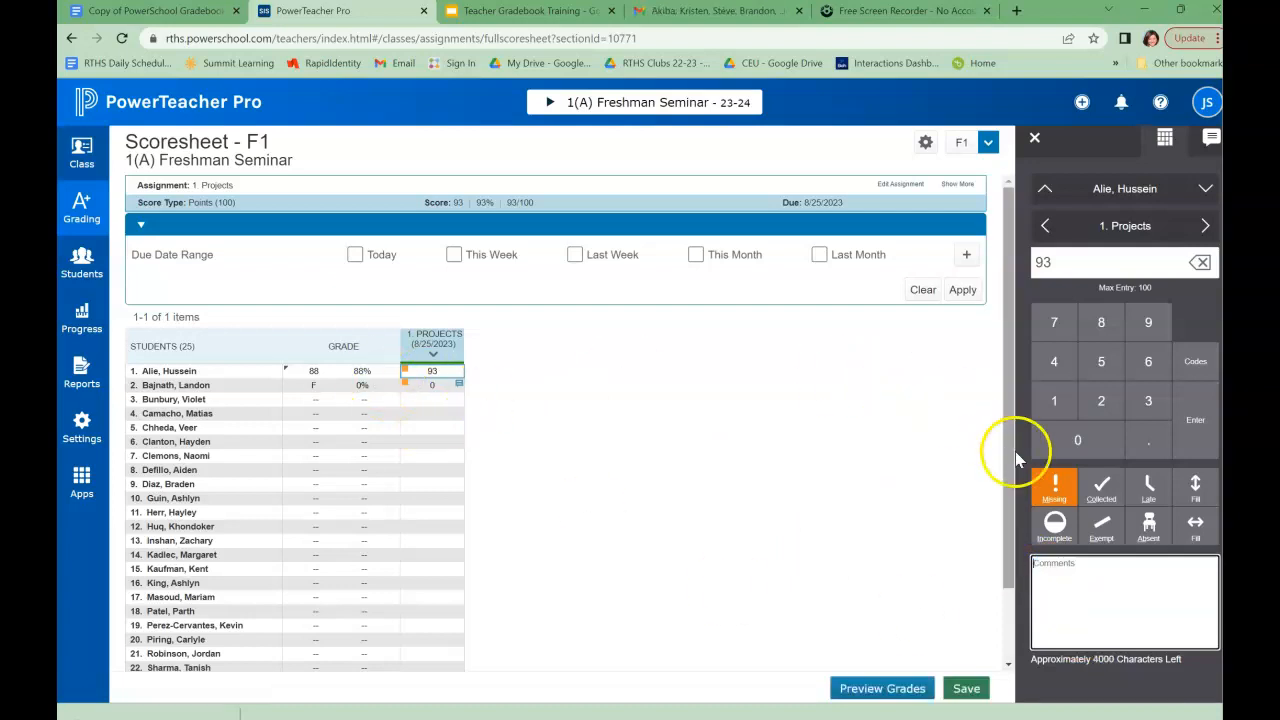
click(1052, 488)
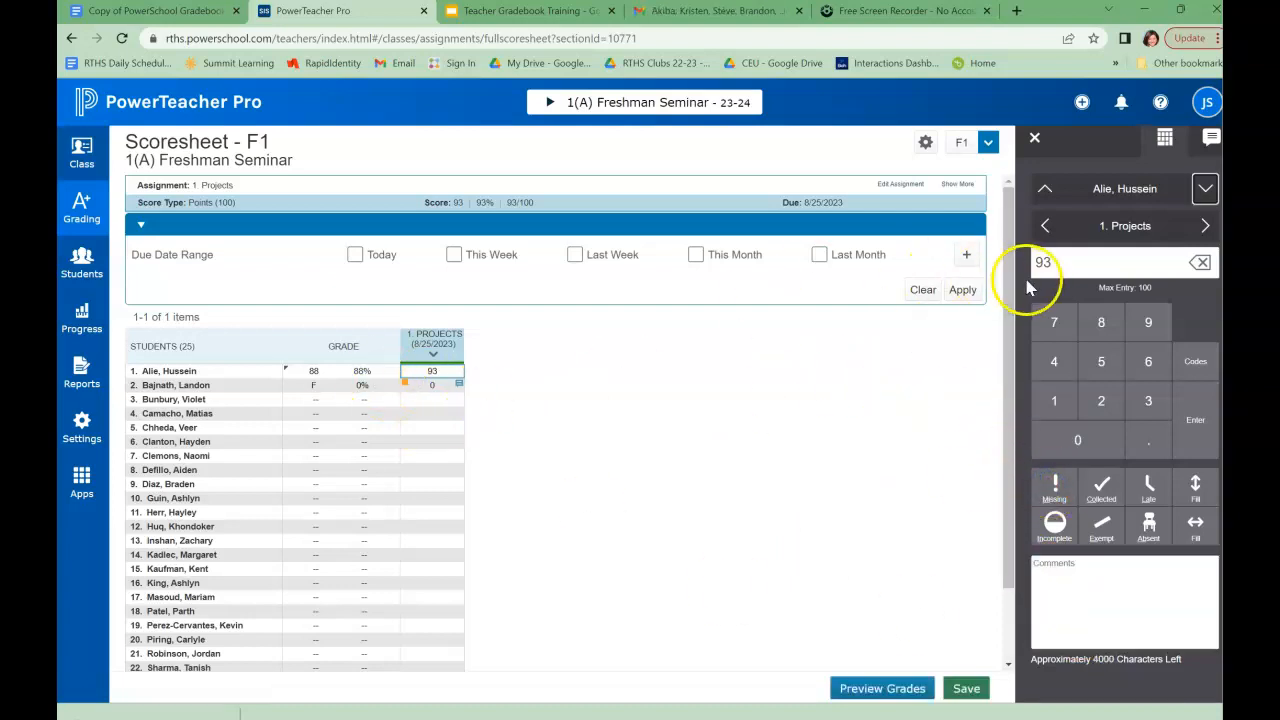
Remove the manual override from the first student's course grade, reverting it to the calculated grade
click(358, 372)
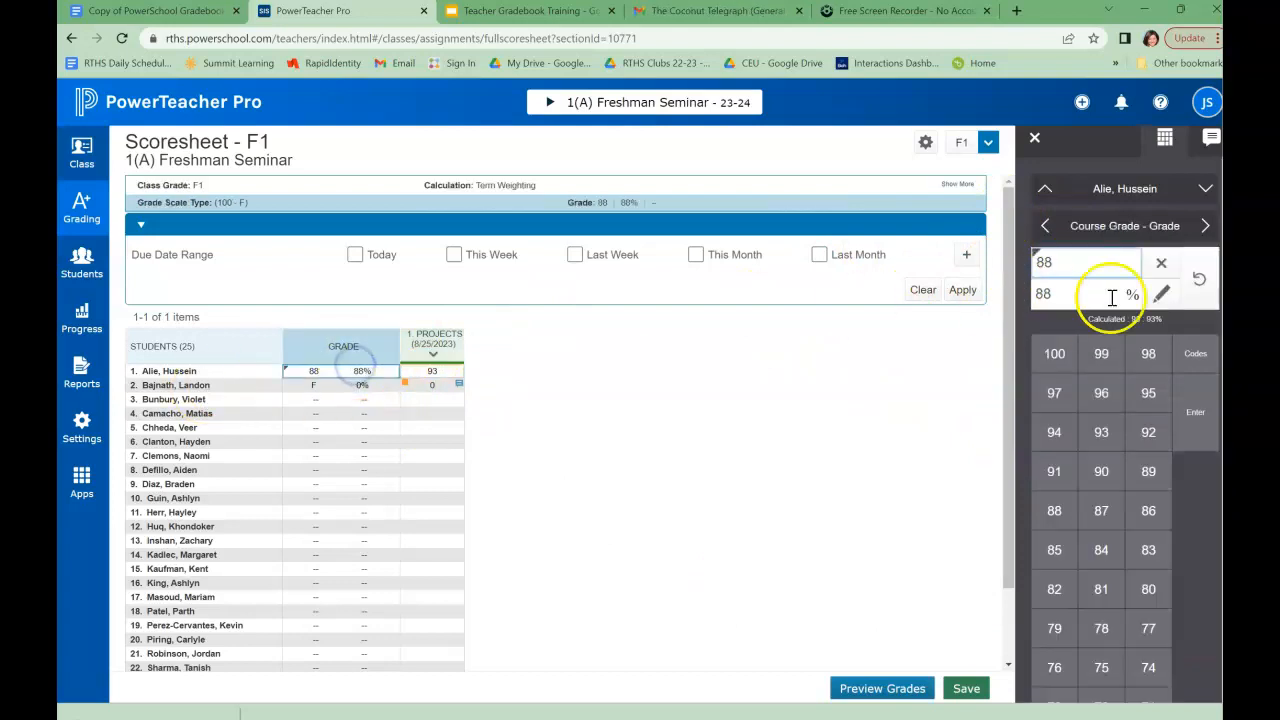
click(1201, 283)
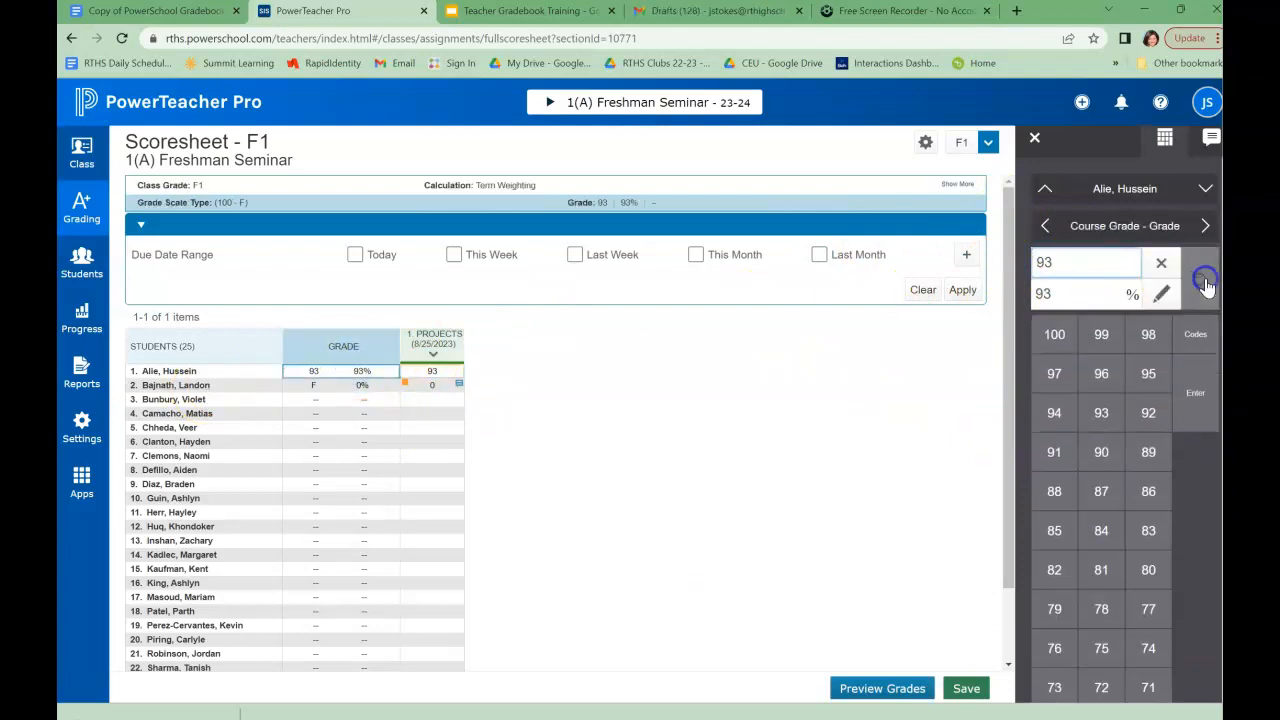
Toggle the Missing flag on the second student's 1. Projects score off and on, finishing with it cleared
click(452, 390)
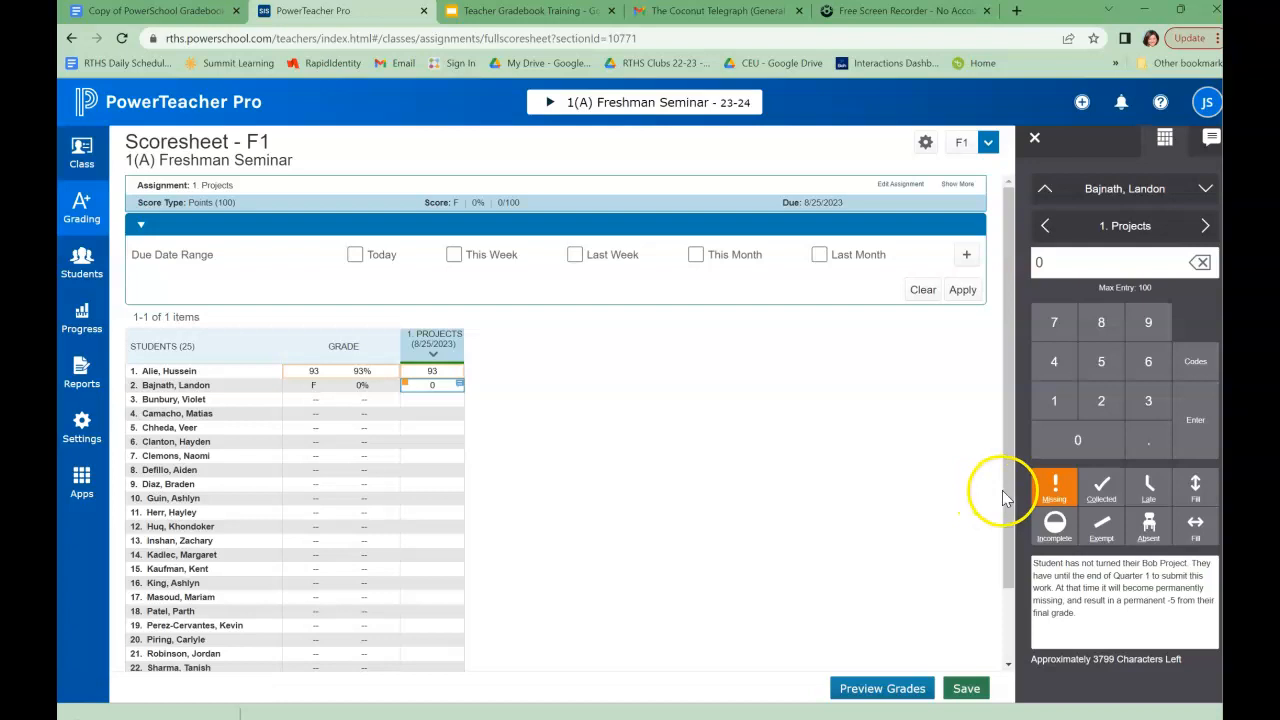
click(1050, 492)
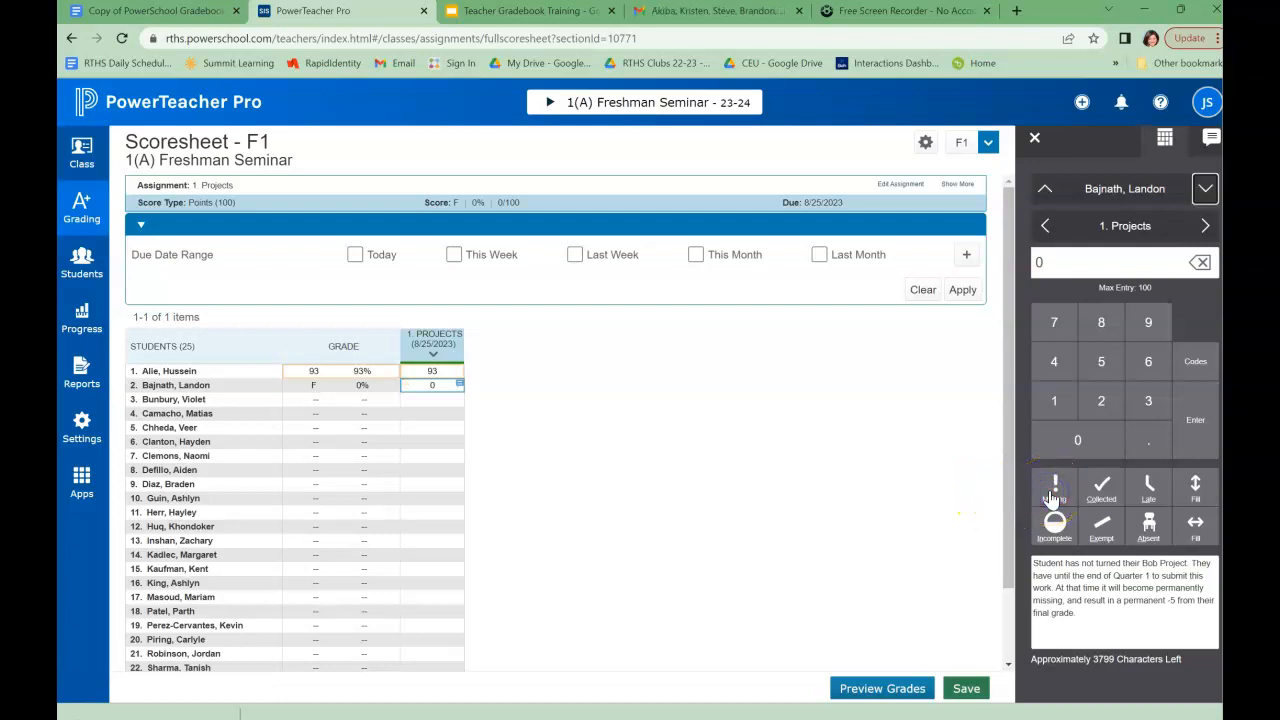
click(1050, 497)
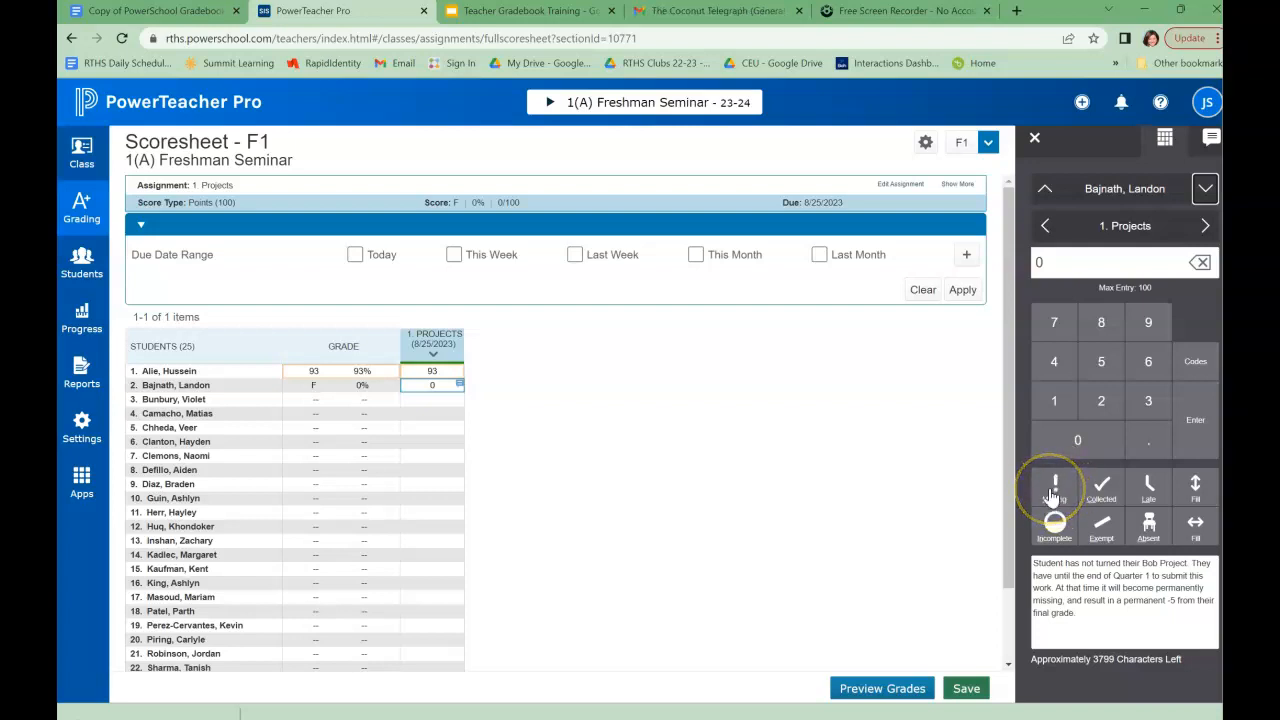
click(1051, 496)
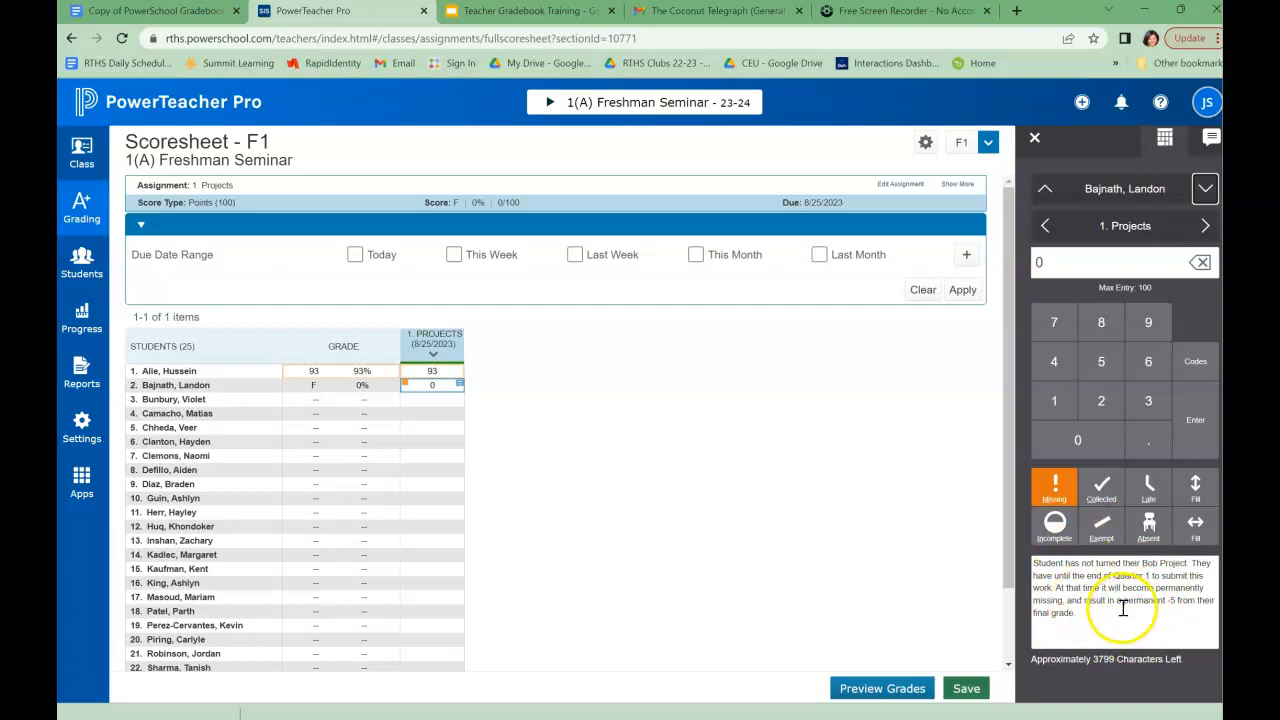
click(1062, 497)
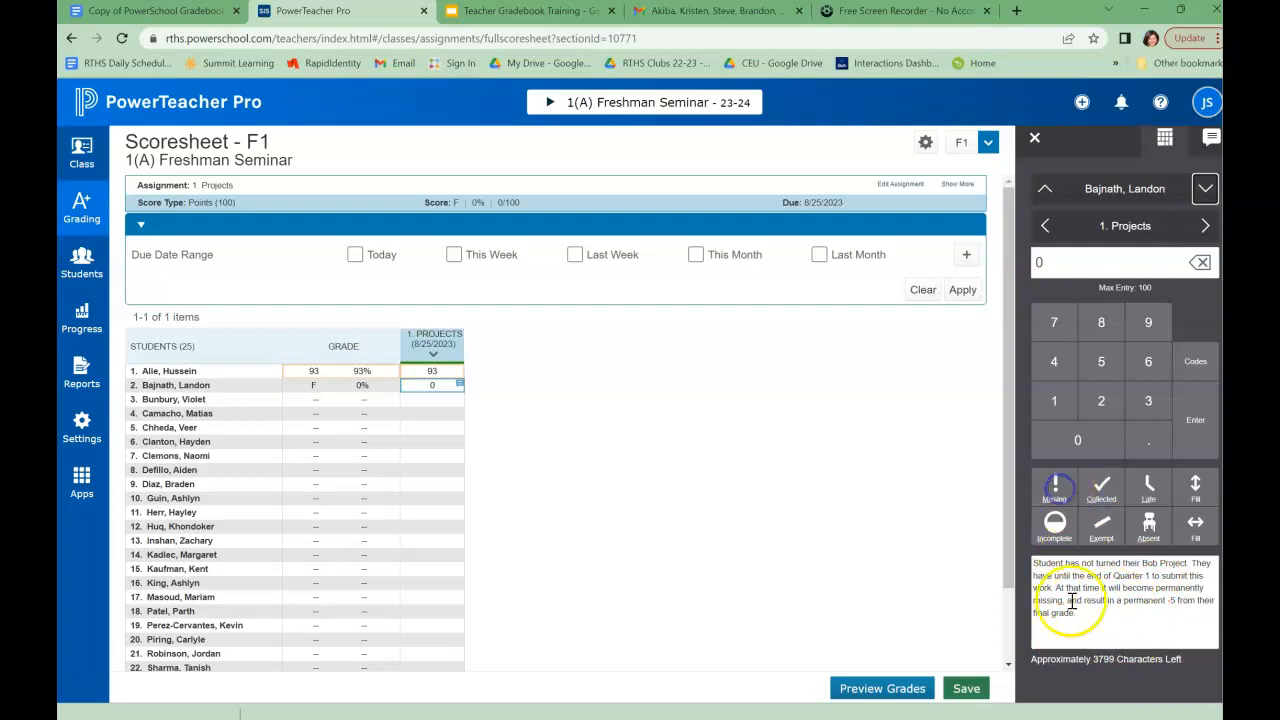